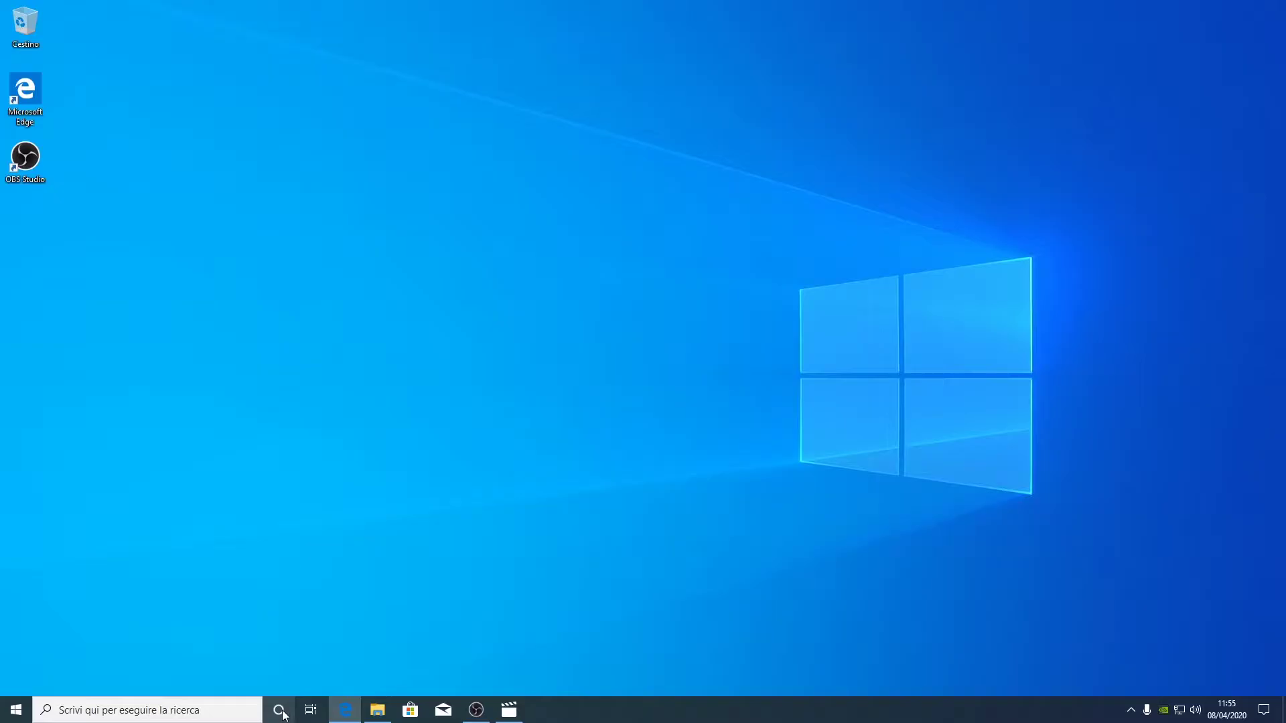
- Ask Cortana by voice for the weather forecast and close the assistant
click(279, 711)
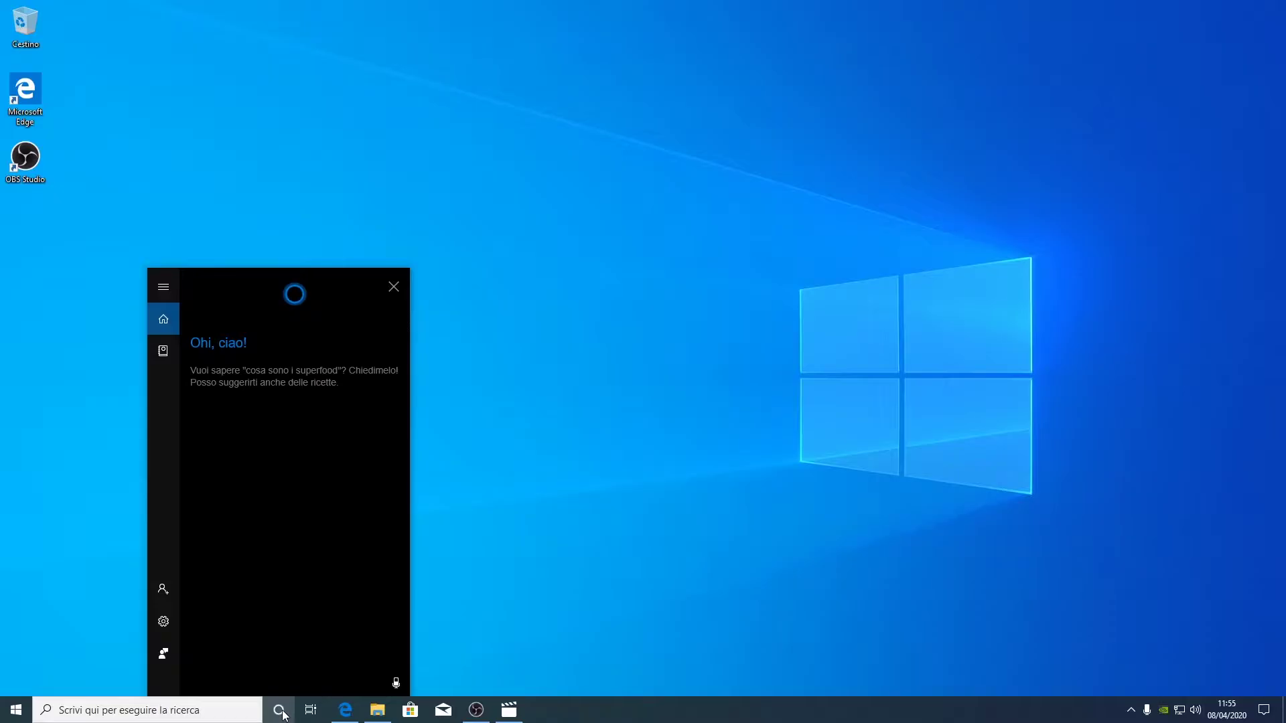
click(280, 710)
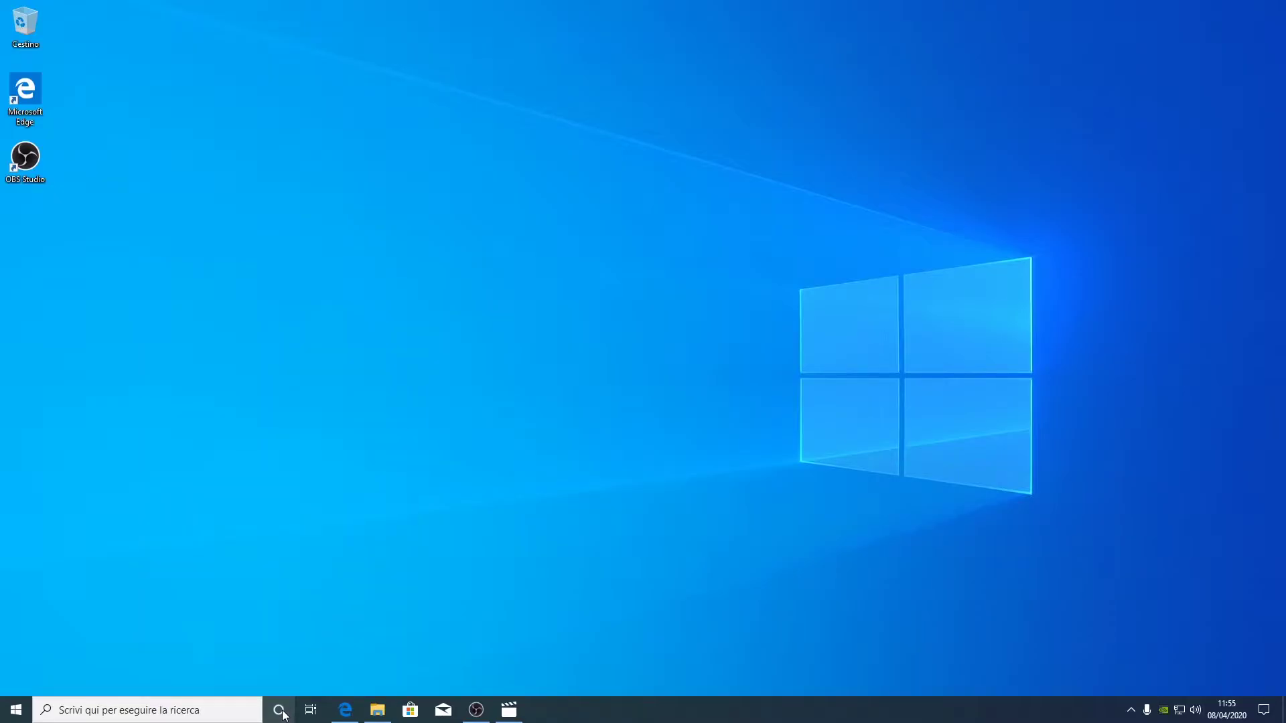
click(280, 710)
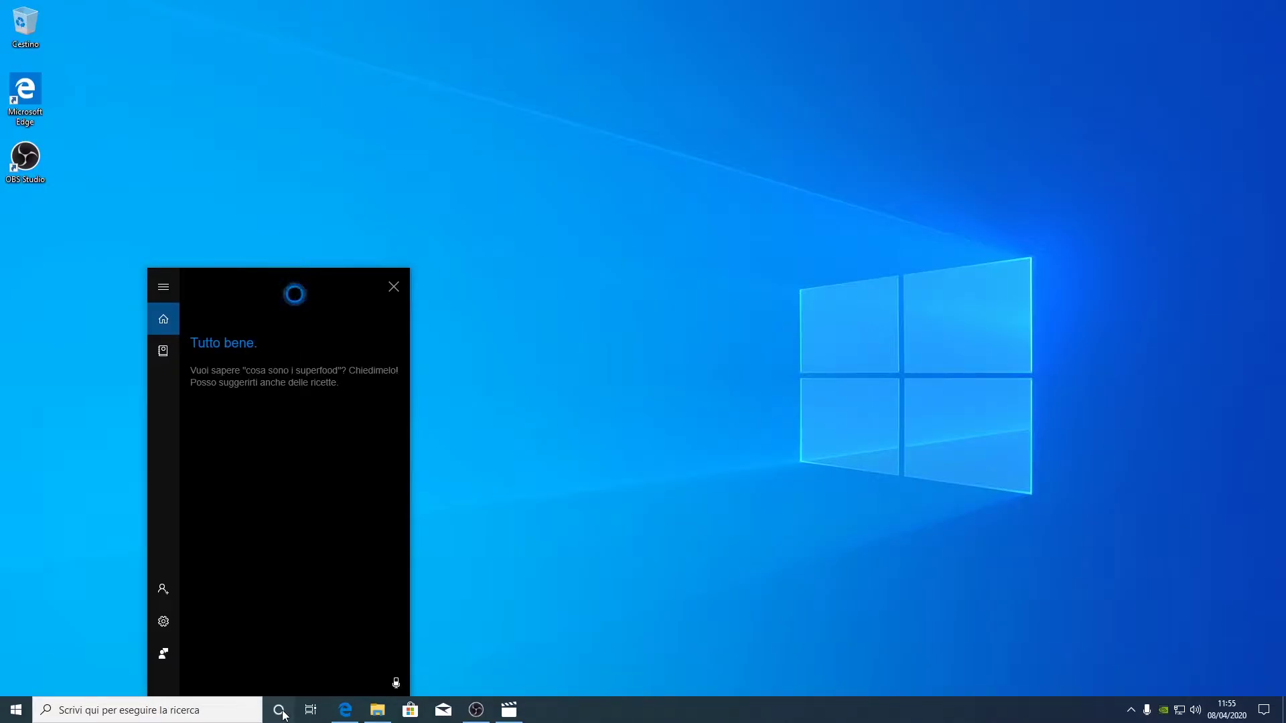
click(397, 680)
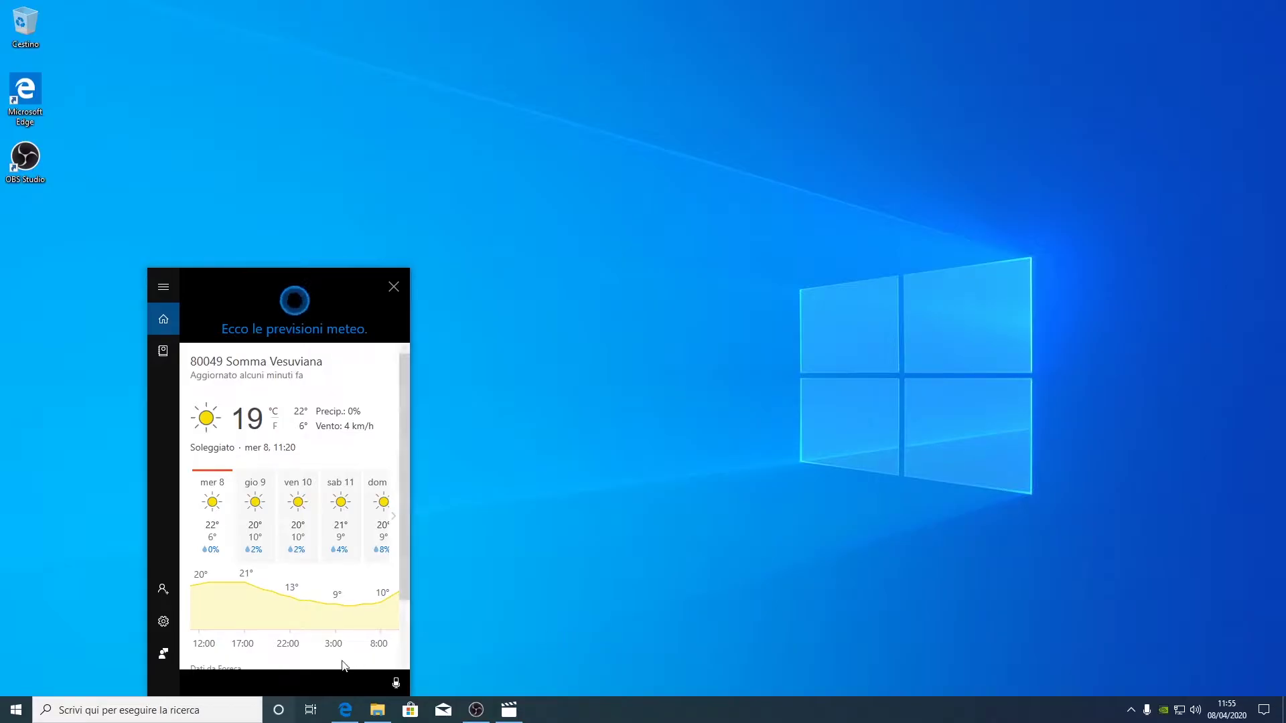
click(278, 710)
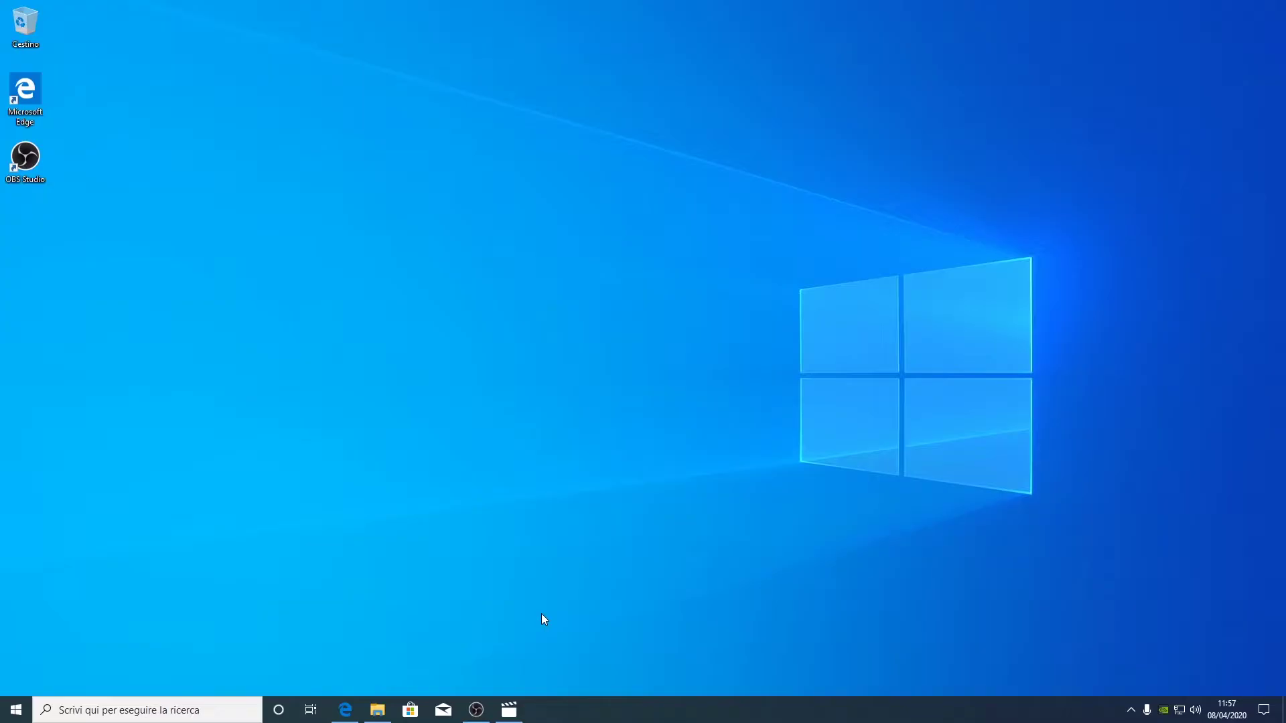
- Bring the Canale Youtube folder window to the front through Task View
click(316, 721)
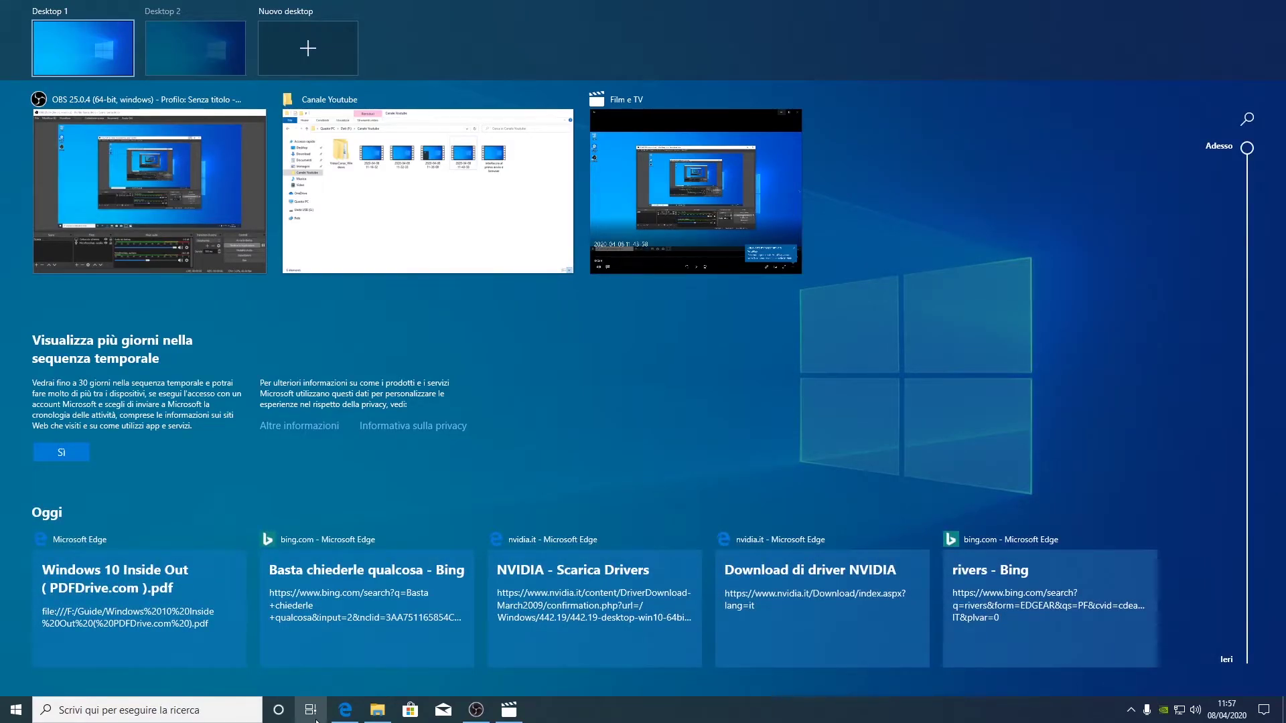
click(391, 204)
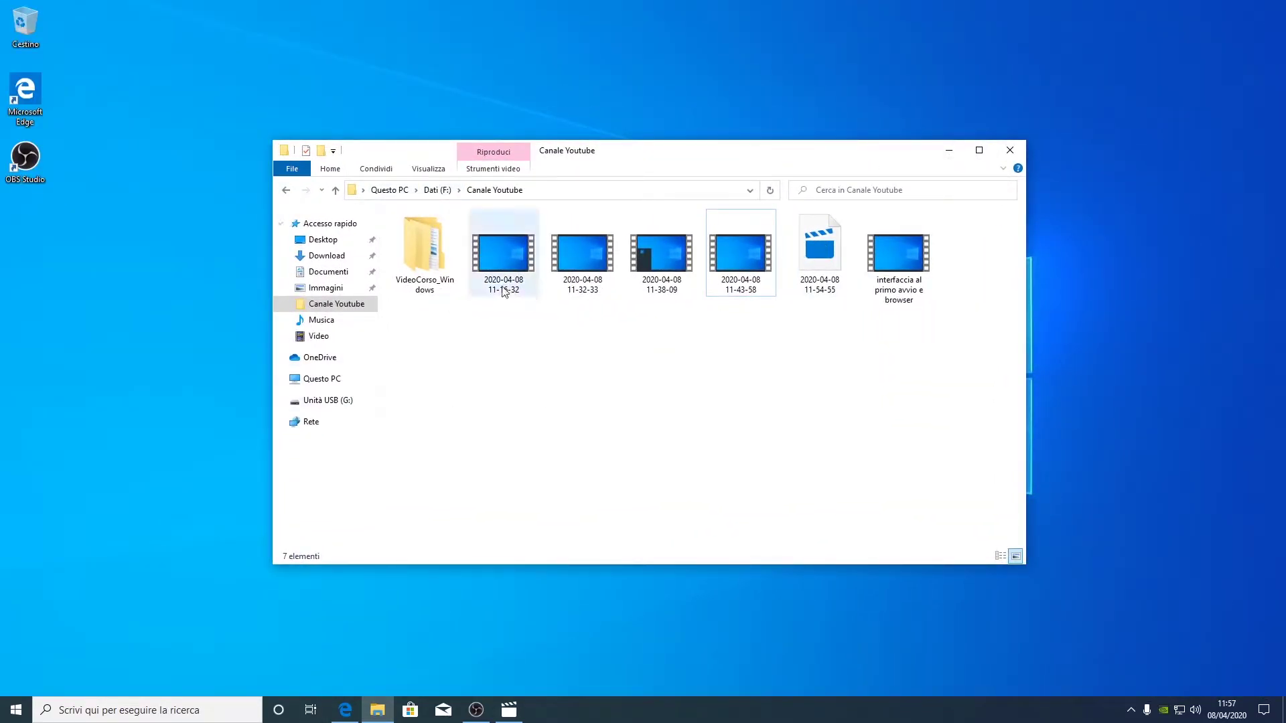
- Examine the open windows and the activity timeline for today and yesterday in Task View
click(321, 705)
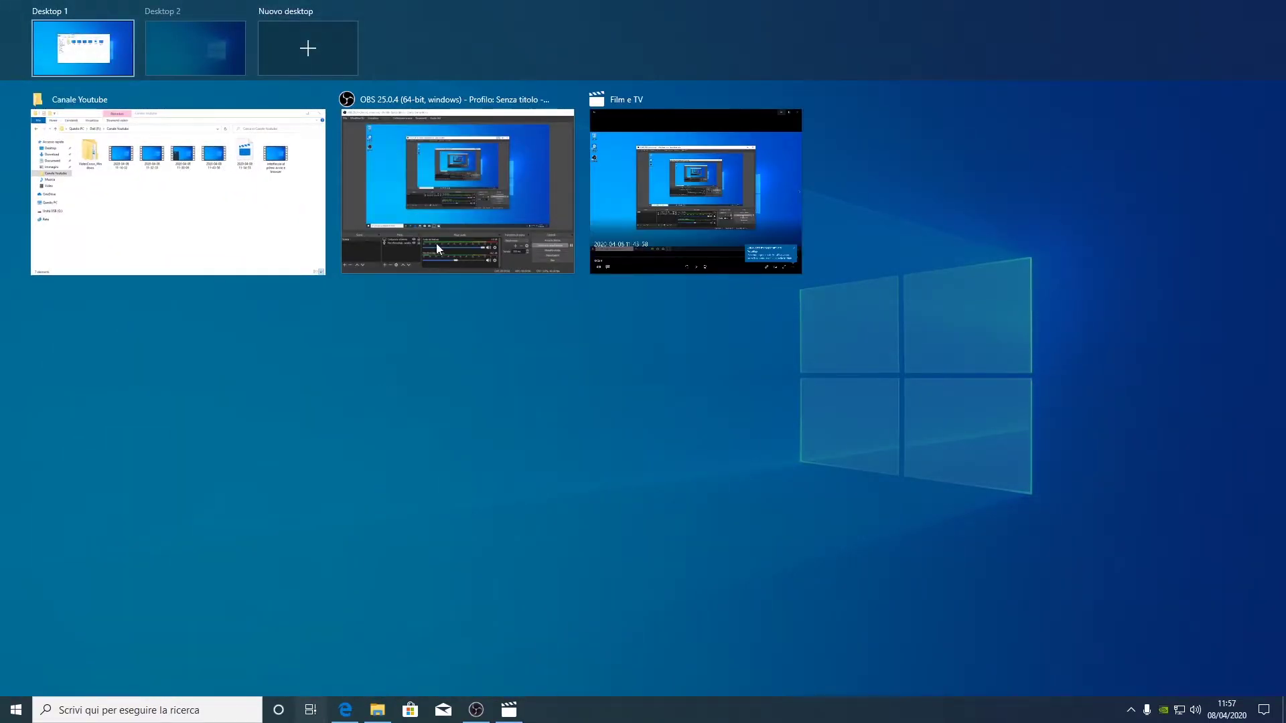
drag(436, 243, 21, 247)
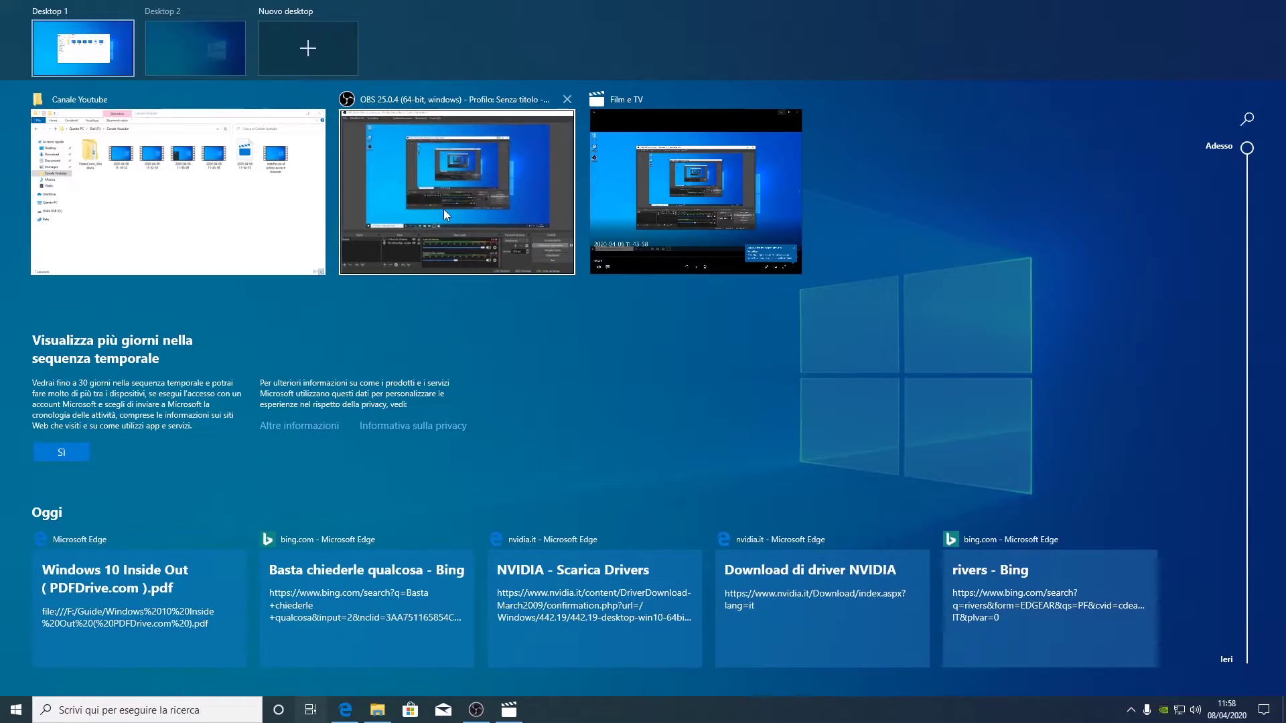
drag(444, 209, 565, 174)
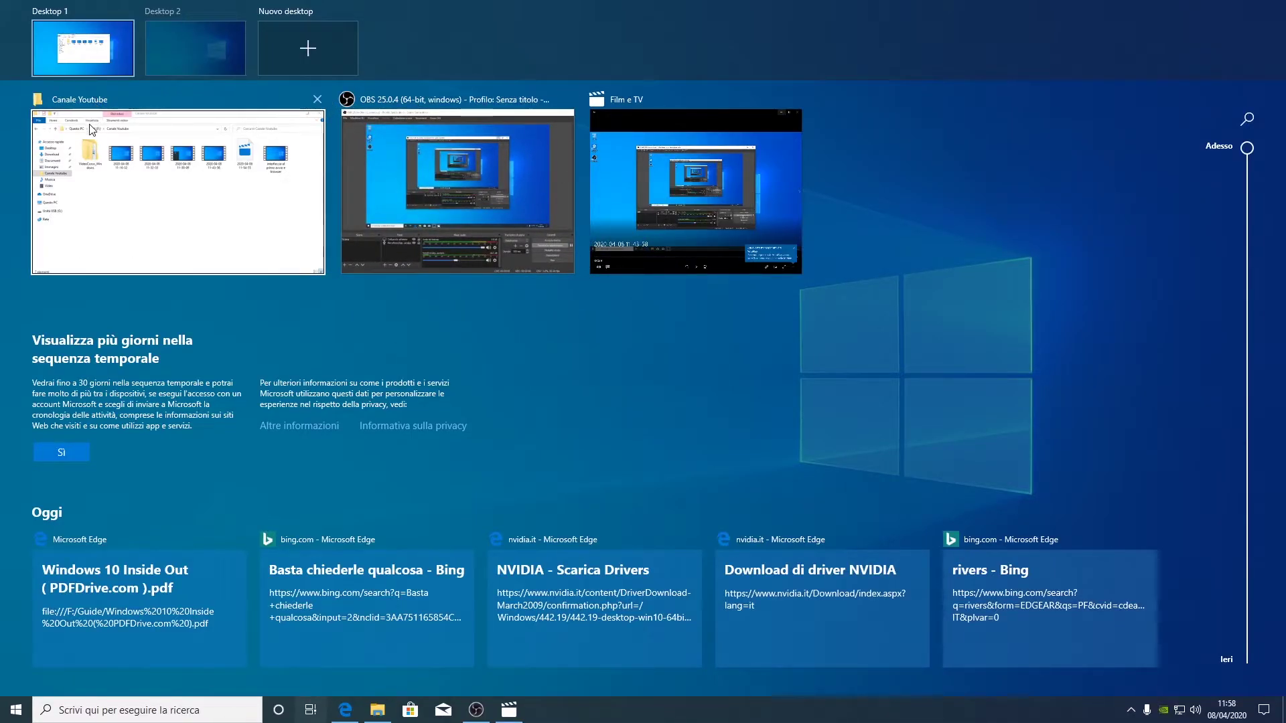
scroll(508, 575, down, 3)
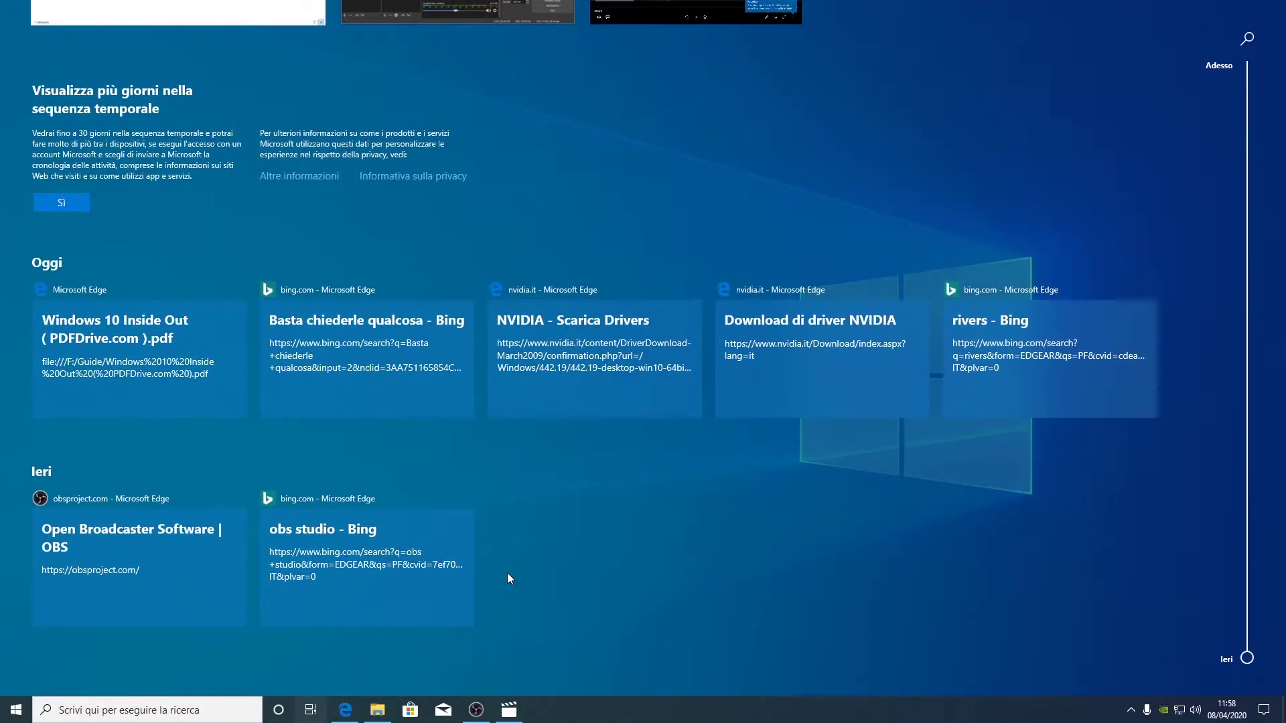
scroll(507, 574, up, 3)
scroll(508, 573, down, 2)
scroll(509, 574, up, 2)
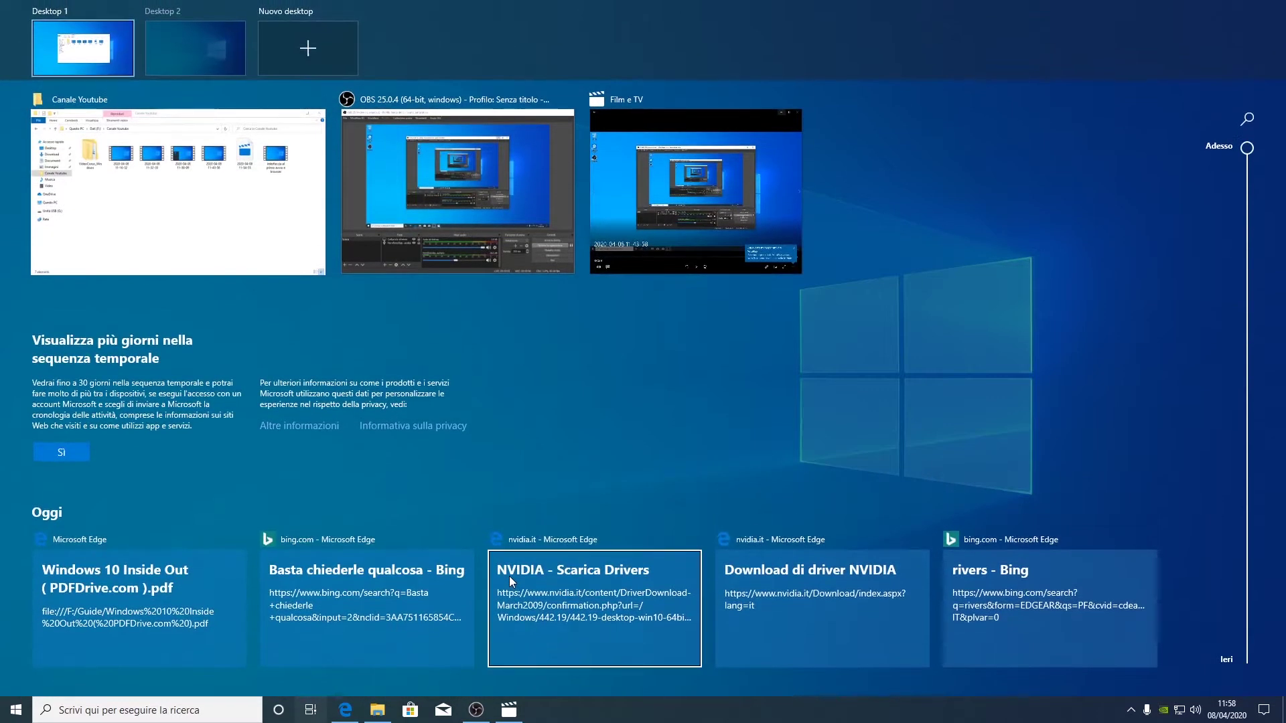
scroll(509, 576, down, 1)
scroll(509, 576, down, 2)
scroll(509, 576, up, 4)
scroll(556, 557, down, 1)
scroll(556, 557, down, 2)
scroll(556, 560, up, 3)
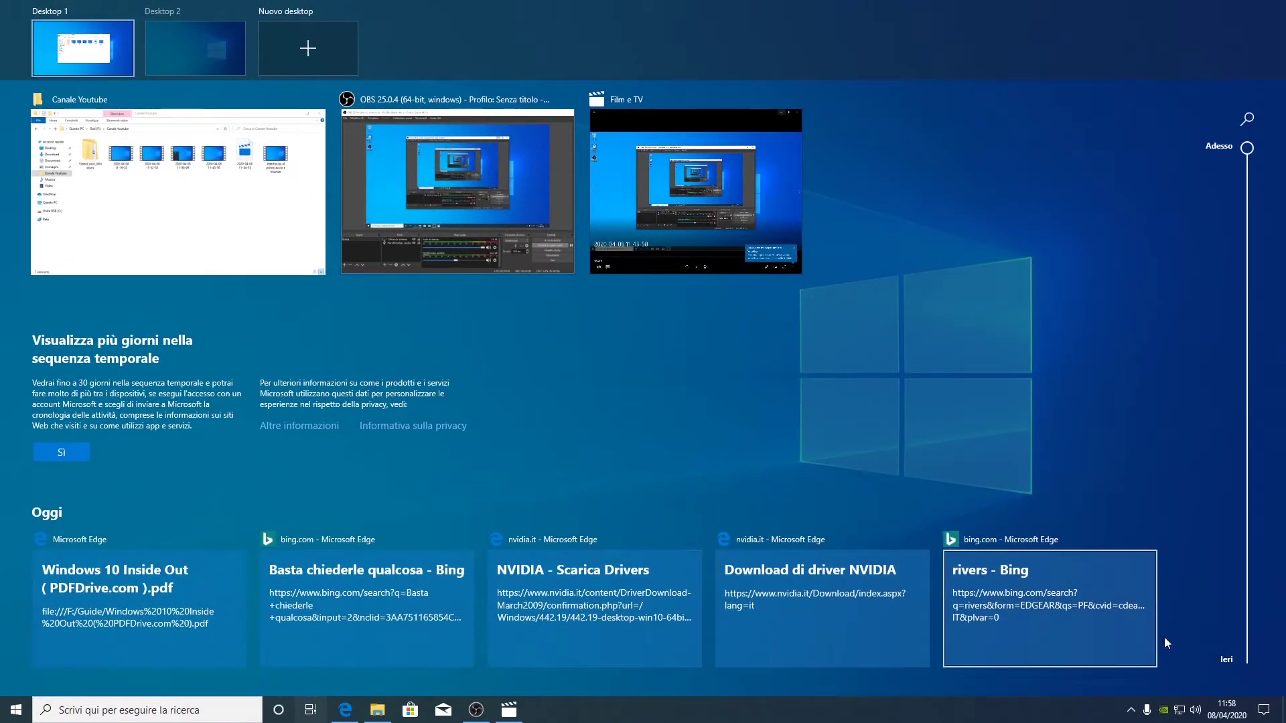
scroll(1117, 633, down, 2)
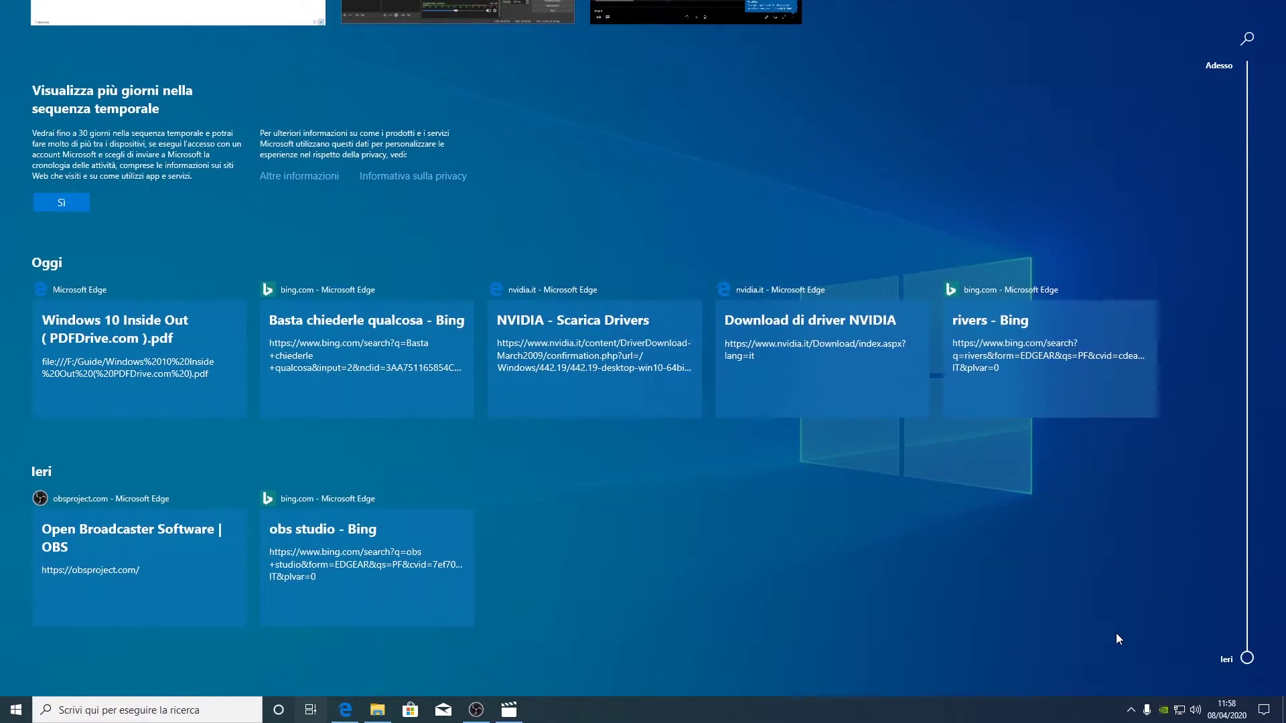
scroll(1115, 633, up, 1)
scroll(1058, 670, up, 1)
scroll(689, 514, down, 2)
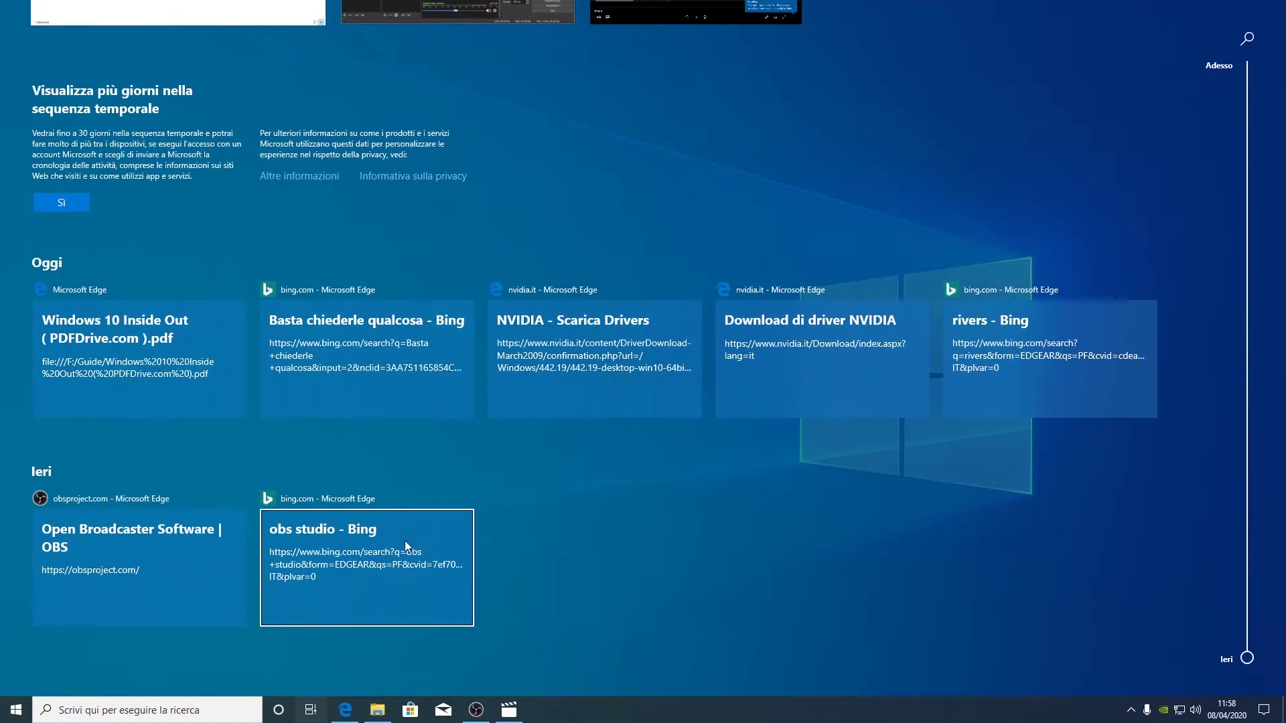
scroll(204, 310, up, 1)
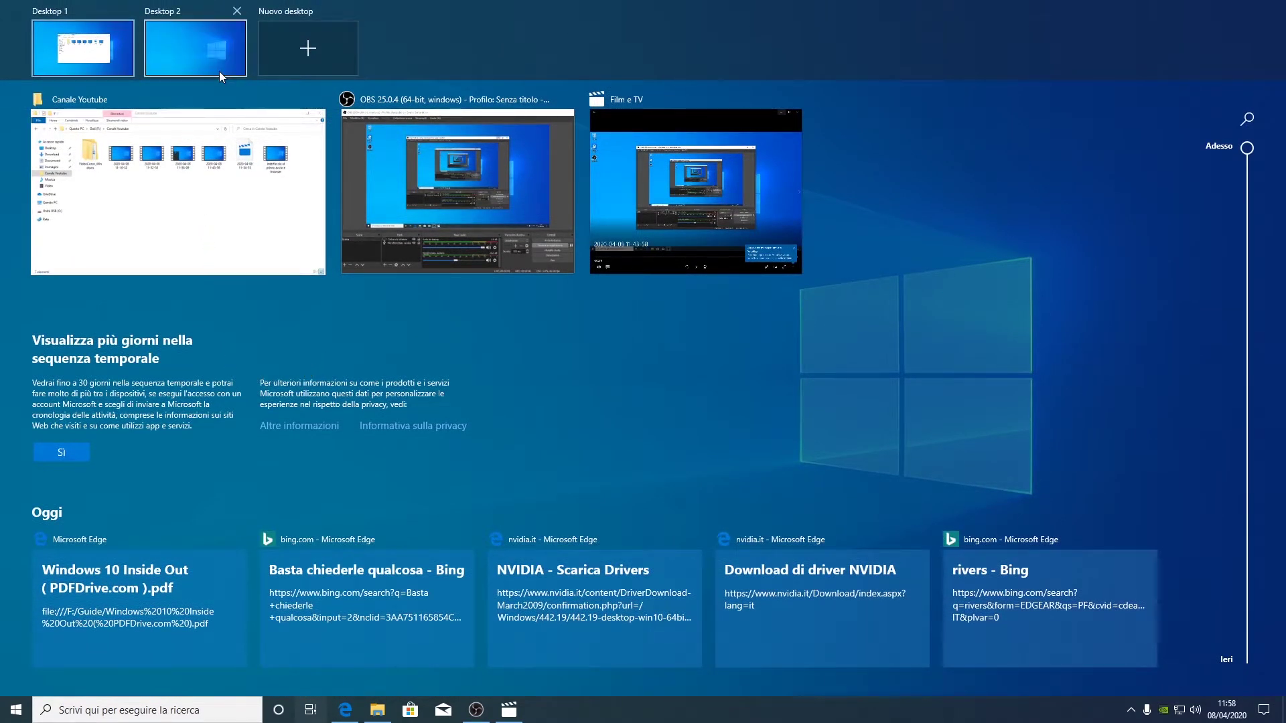
- Preview the virtual desktops in Task View and switch to Desktop 2
mouse_move(219, 71)
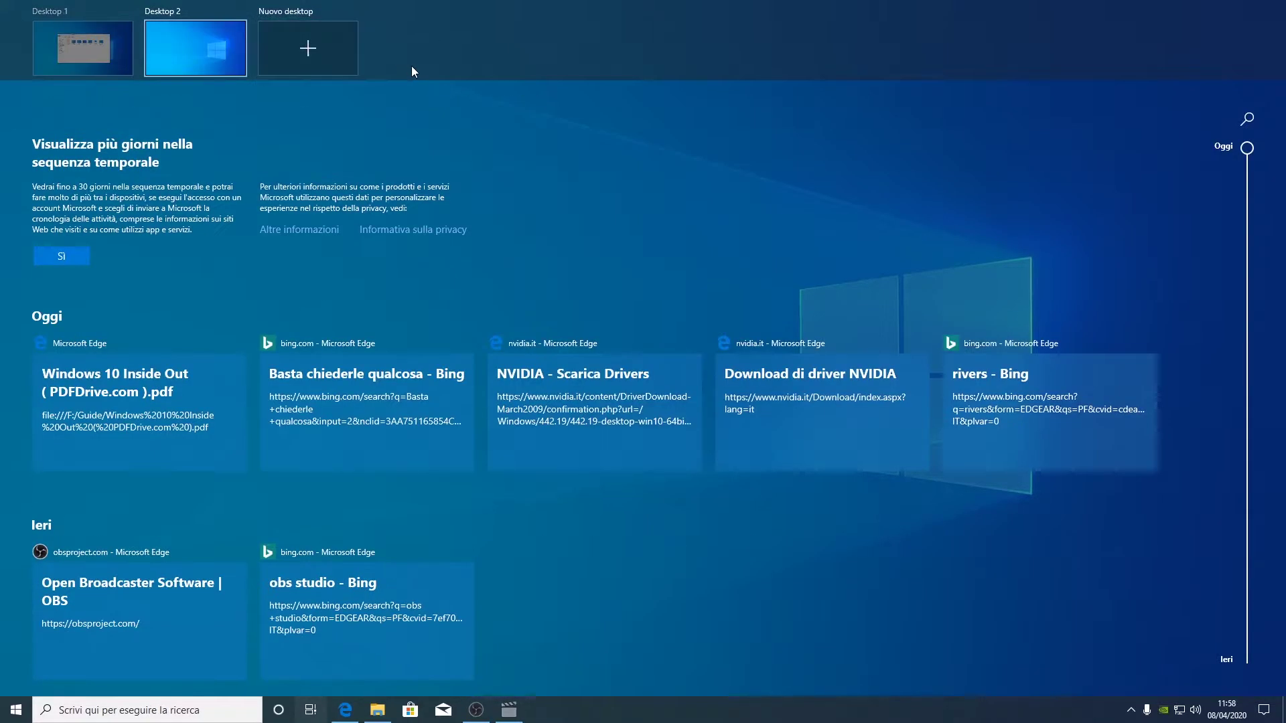
mouse_move(111, 48)
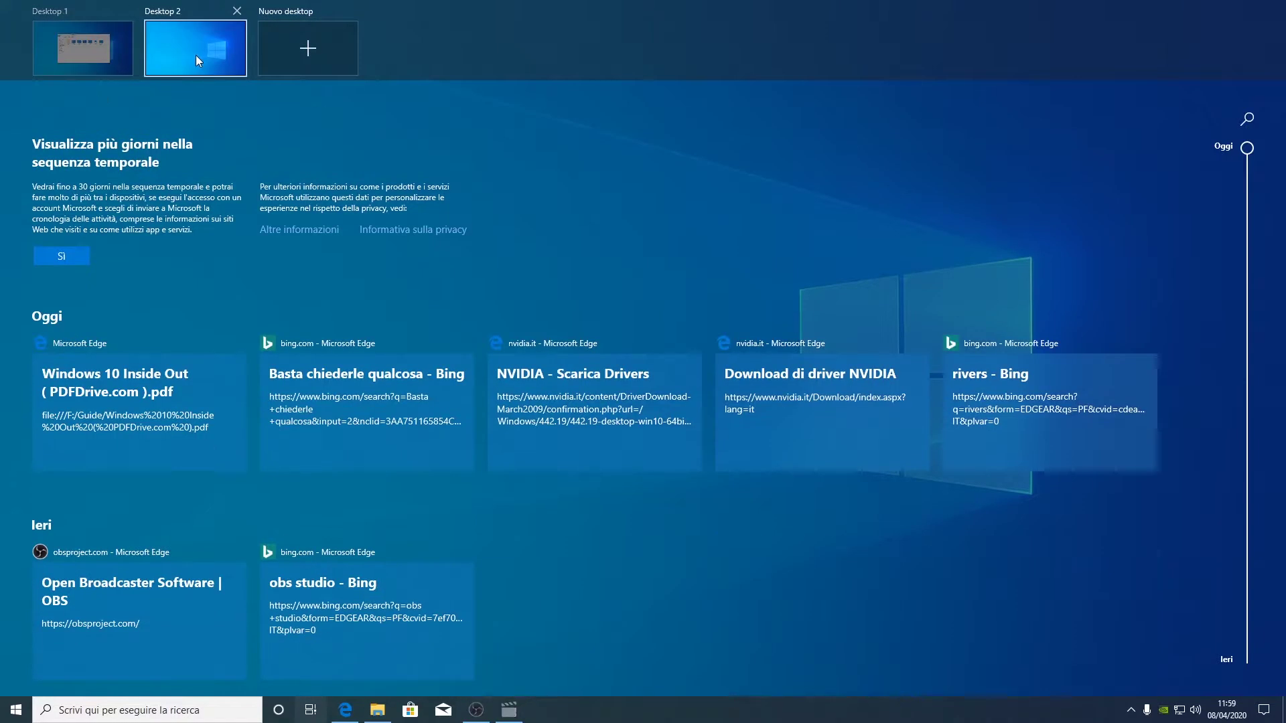
click(196, 55)
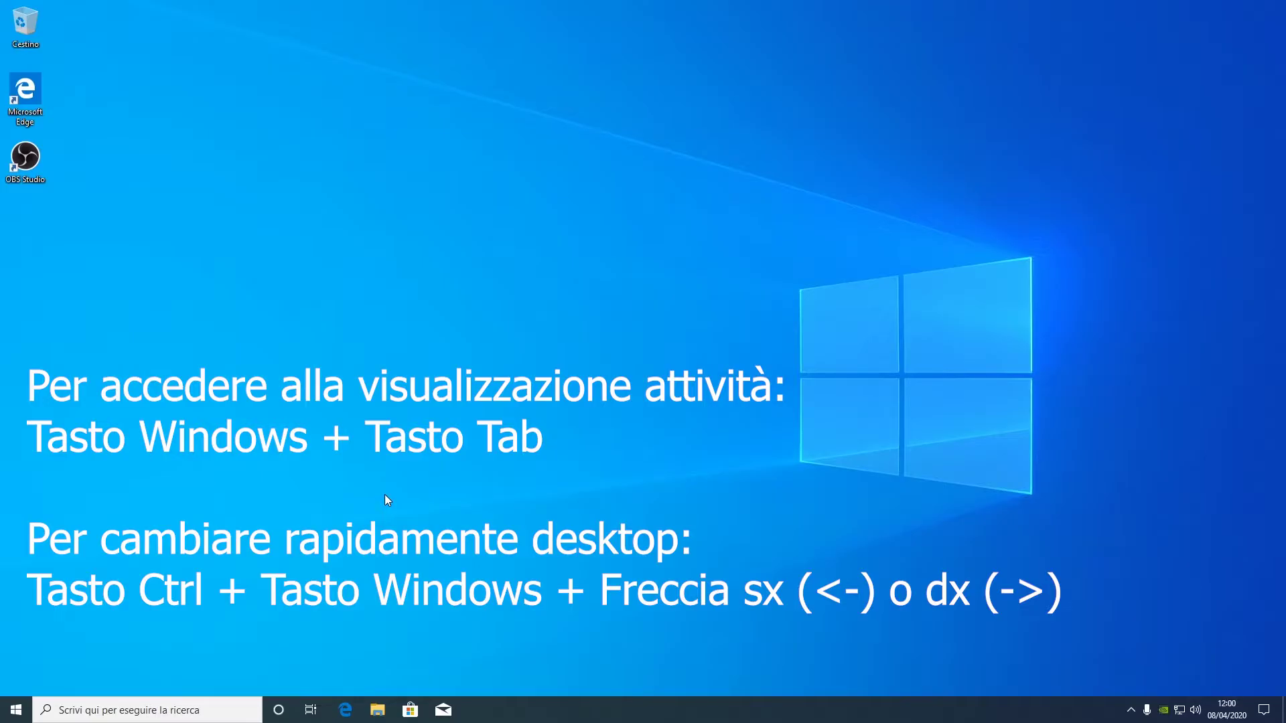
- Show Task View, add a third virtual desktop and remove it again
key(super+Tab)
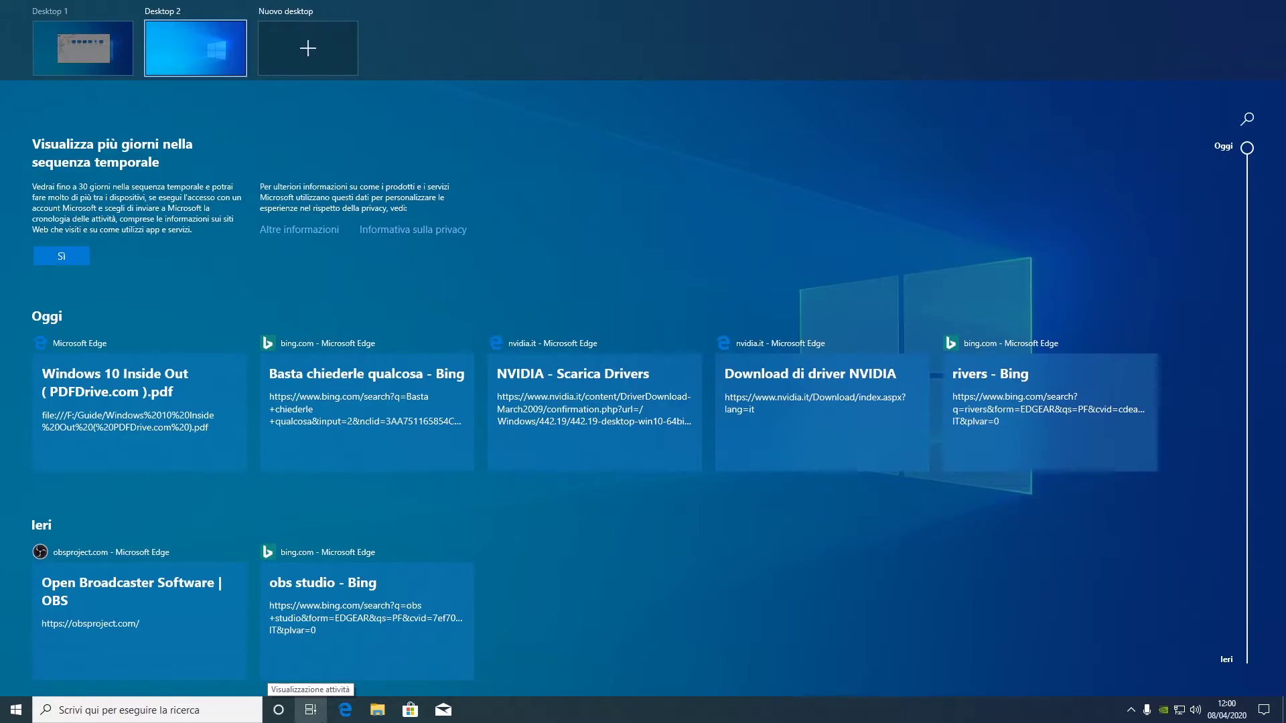
key(Escape)
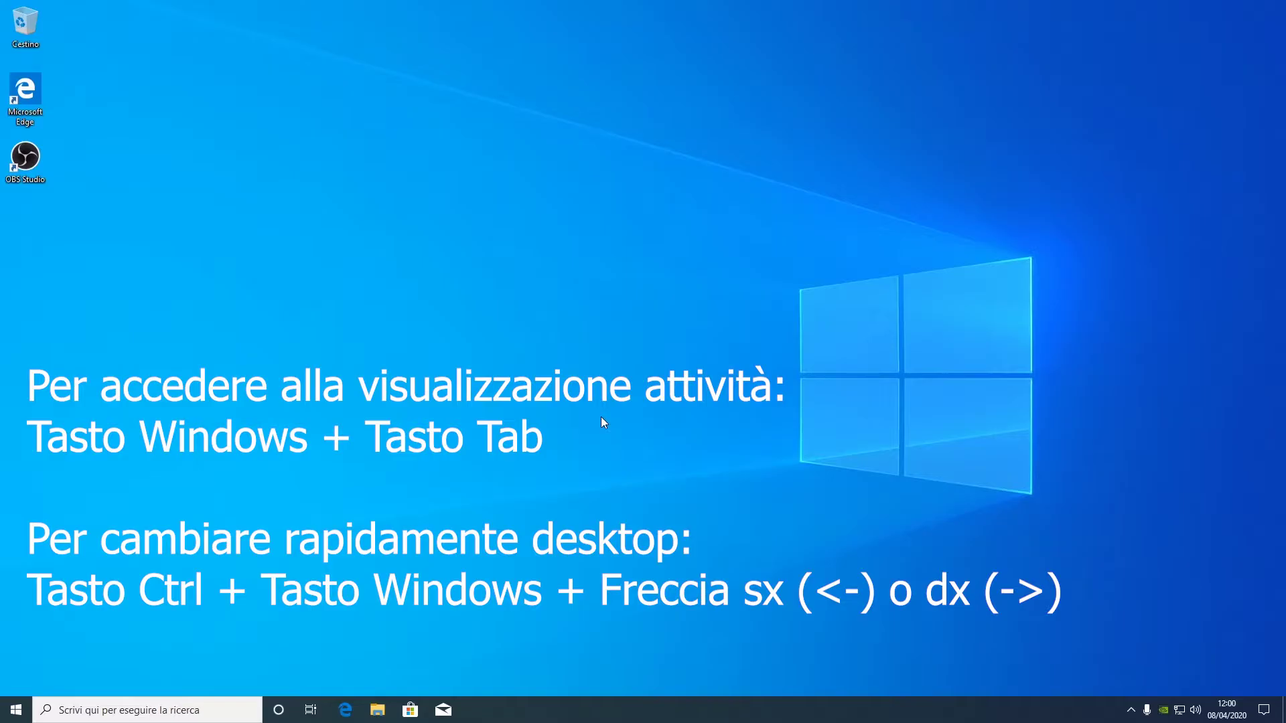
click(314, 712)
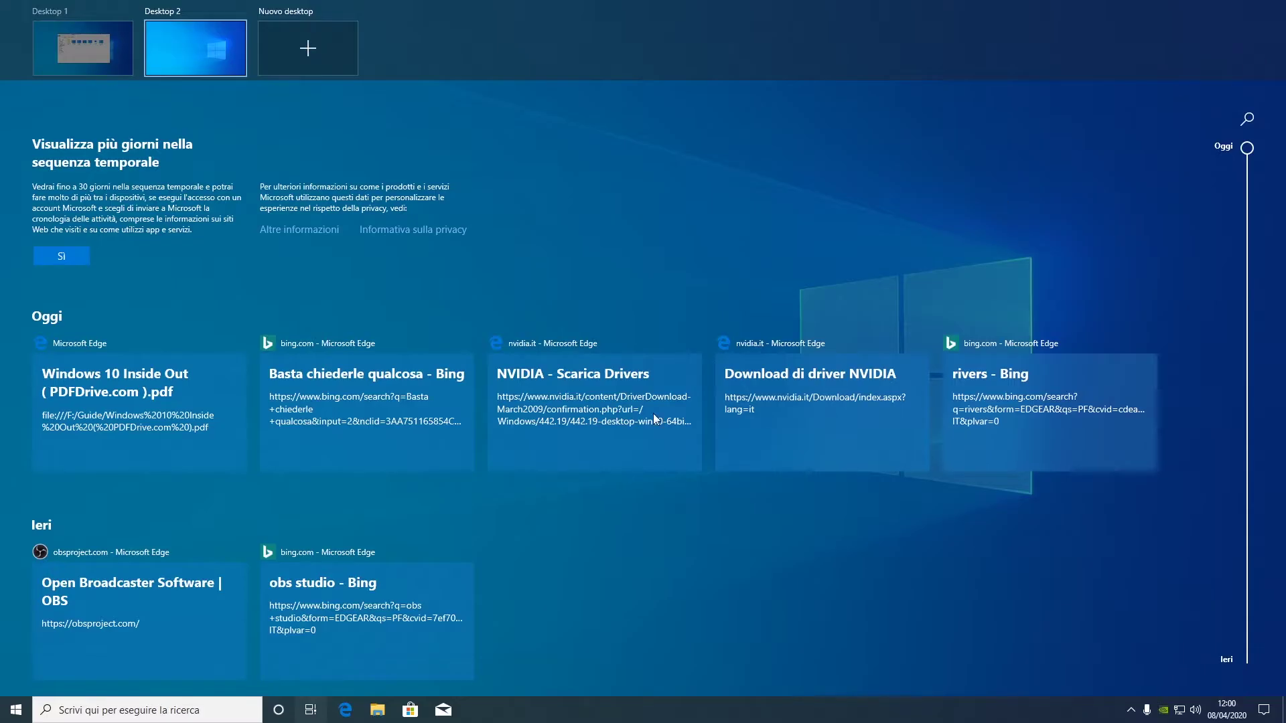
click(307, 50)
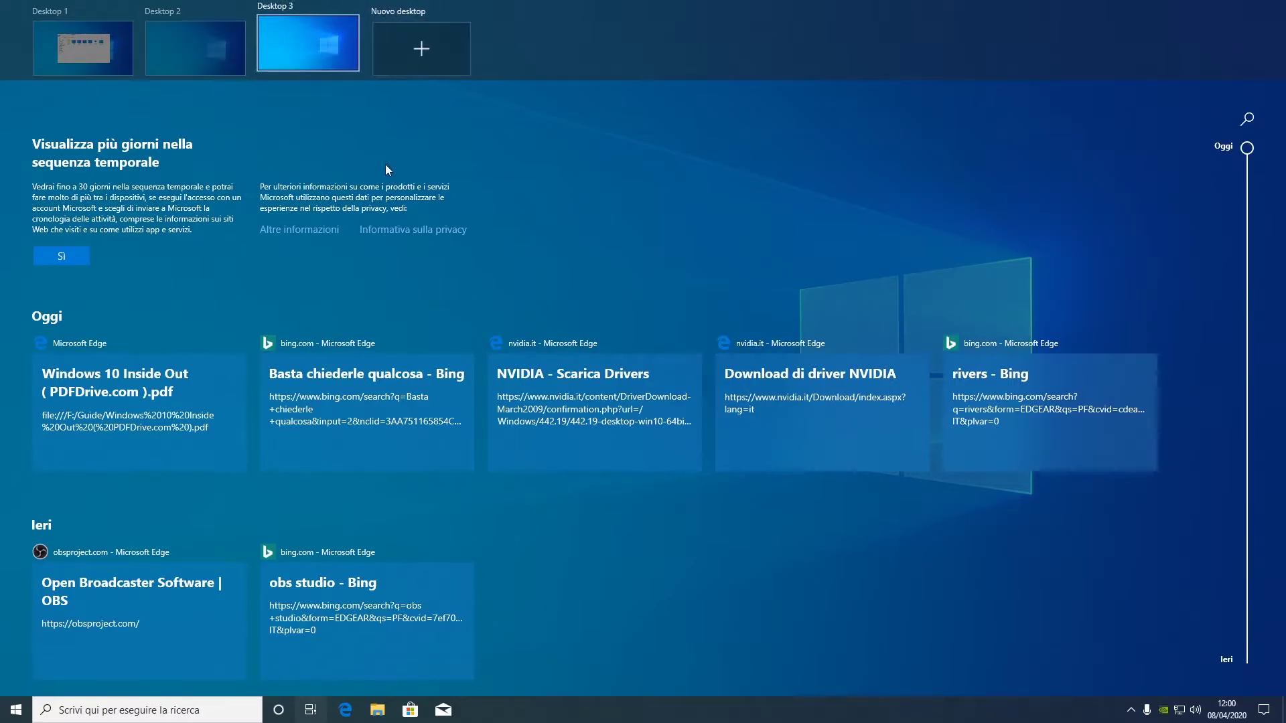
mouse_move(342, 61)
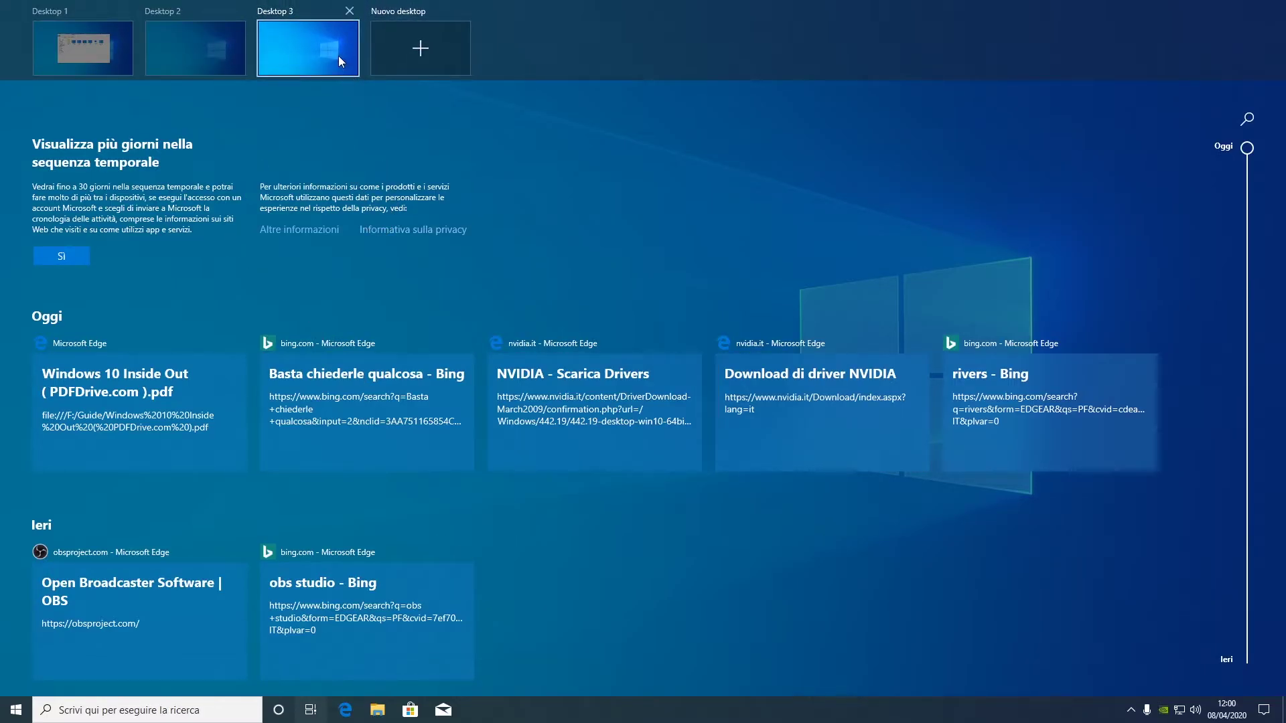
click(350, 11)
click(655, 344)
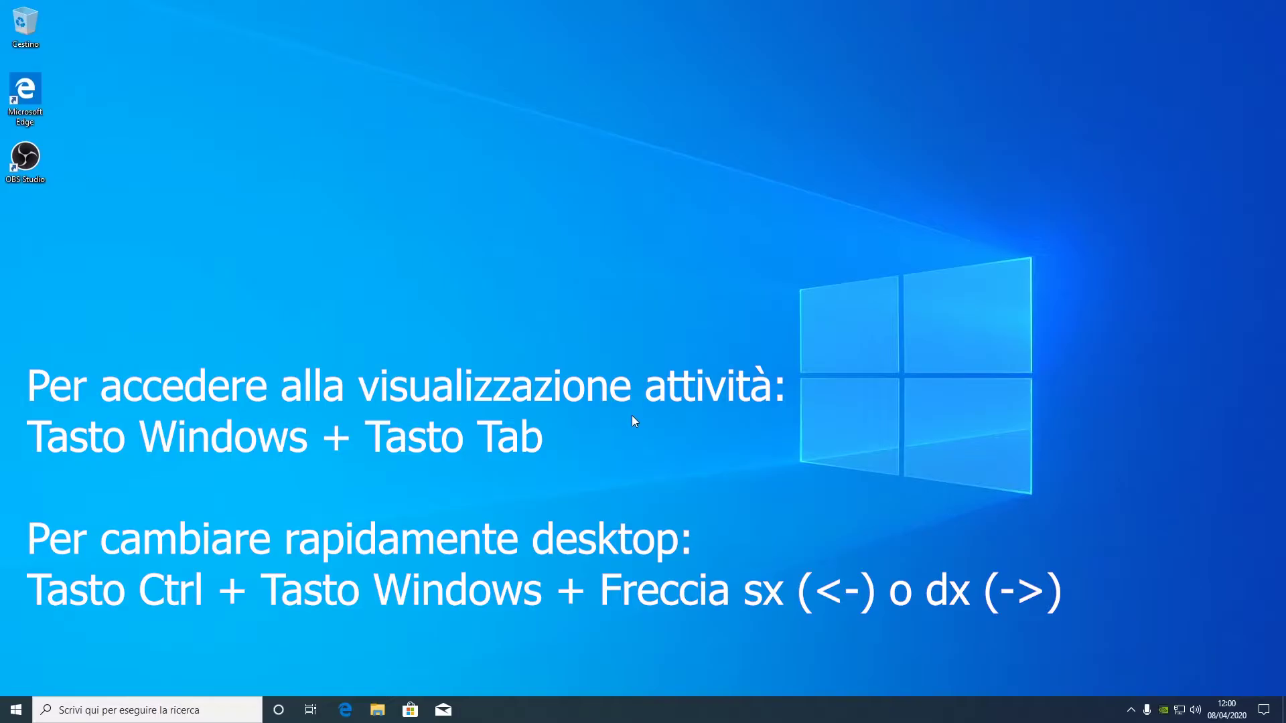
- Switch back and forth between Desktop 1 and Desktop 2 several times, finishing on Desktop 2
key(ctrl+super+Left)
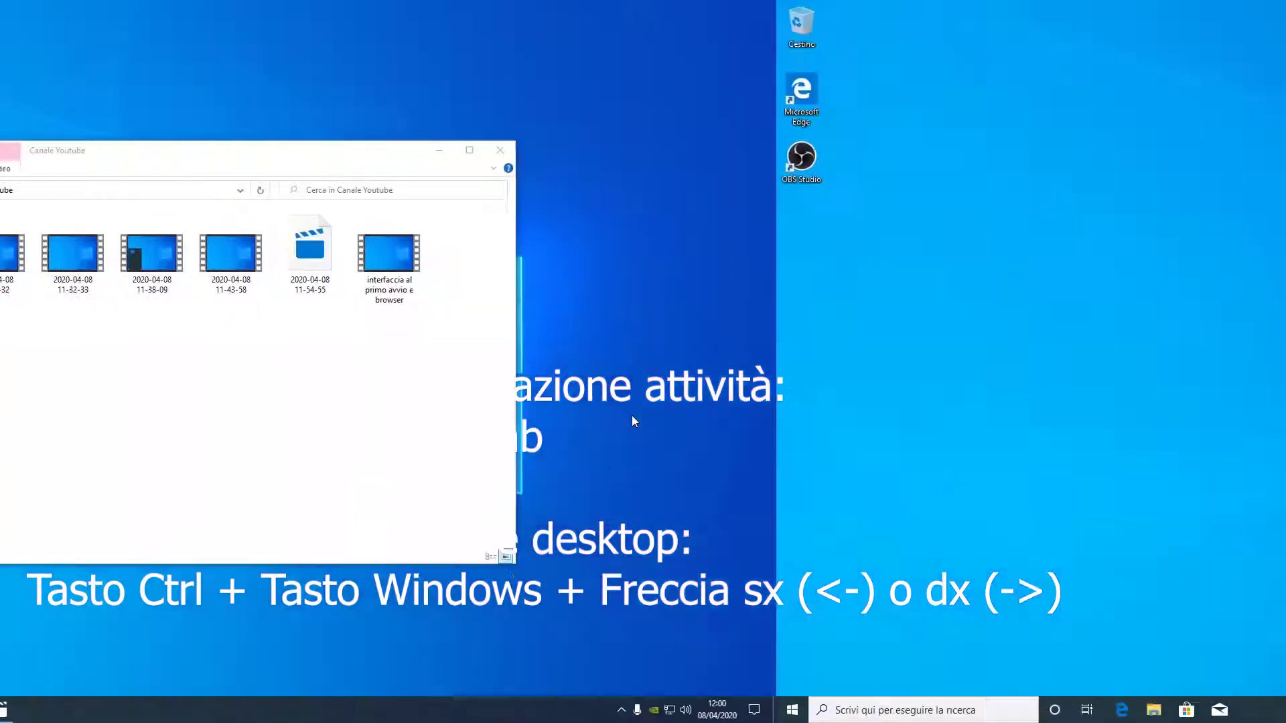
key(ctrl+super+Right)
key(ctrl+super+Left)
key(ctrl+super+Right)
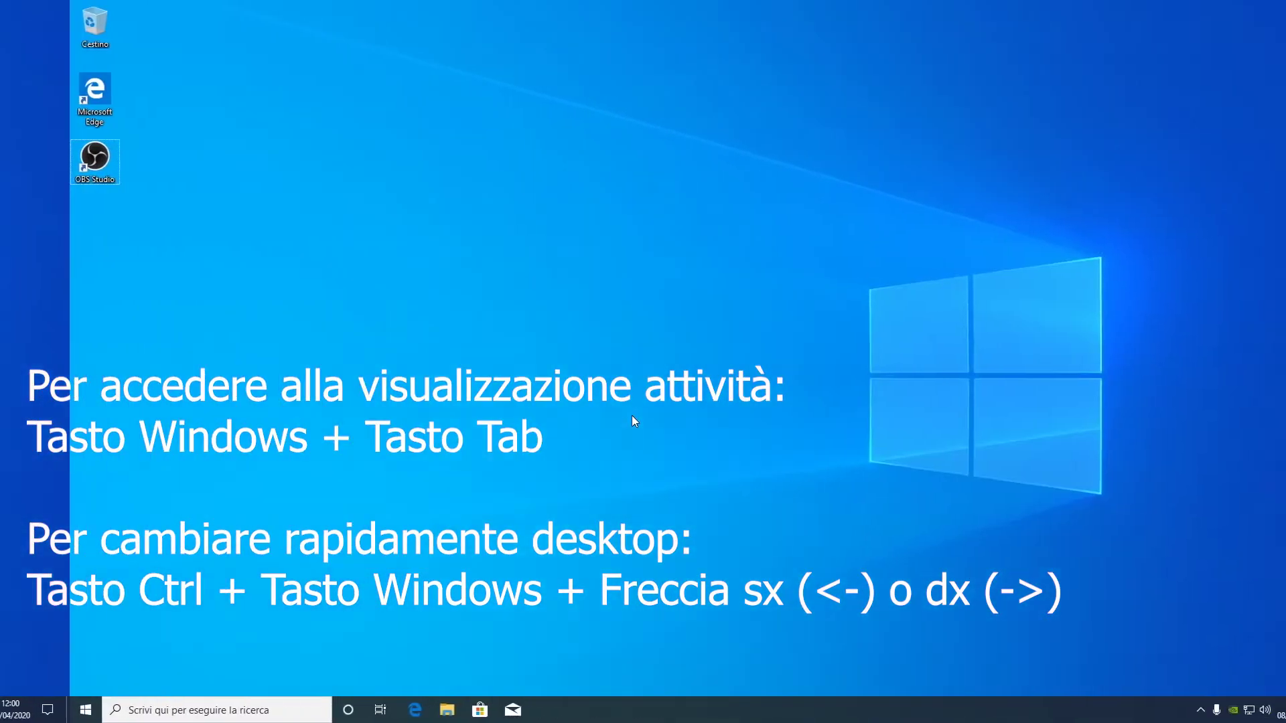
key(ctrl+super+Left)
key(ctrl+super+Right)
key(ctrl+super+Left)
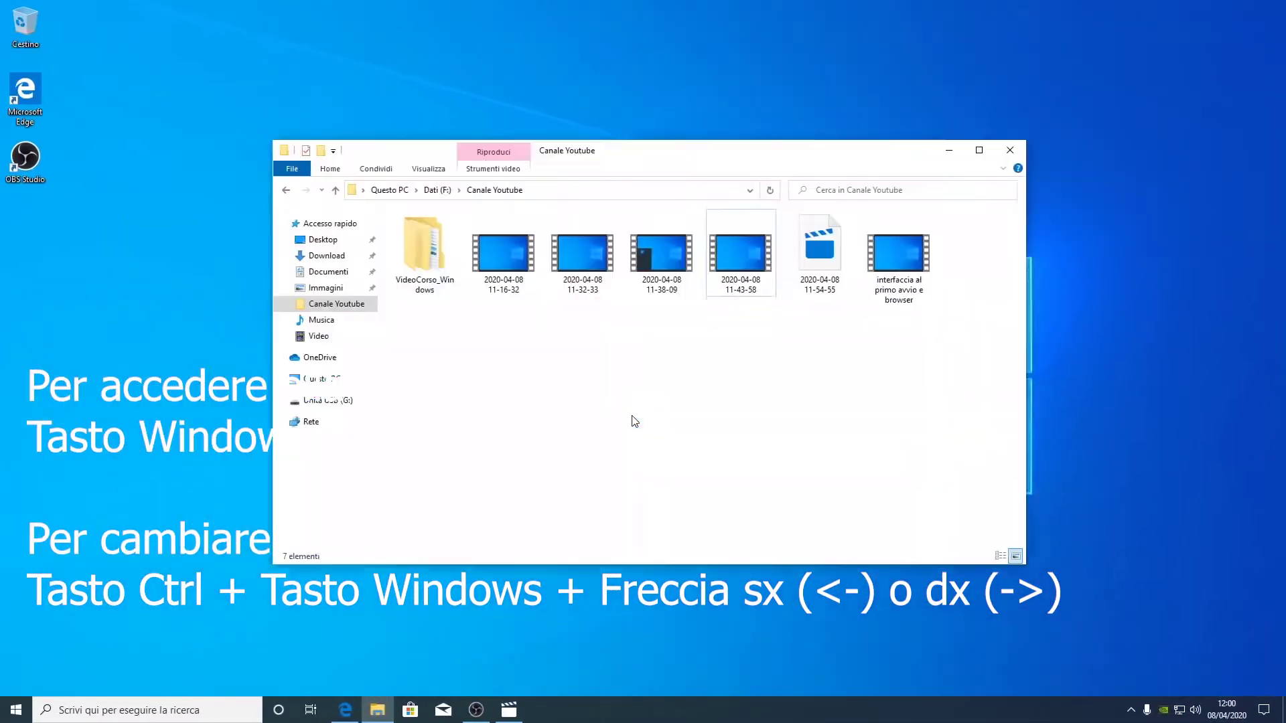
key(ctrl+super+Right)
key(ctrl+super+Left)
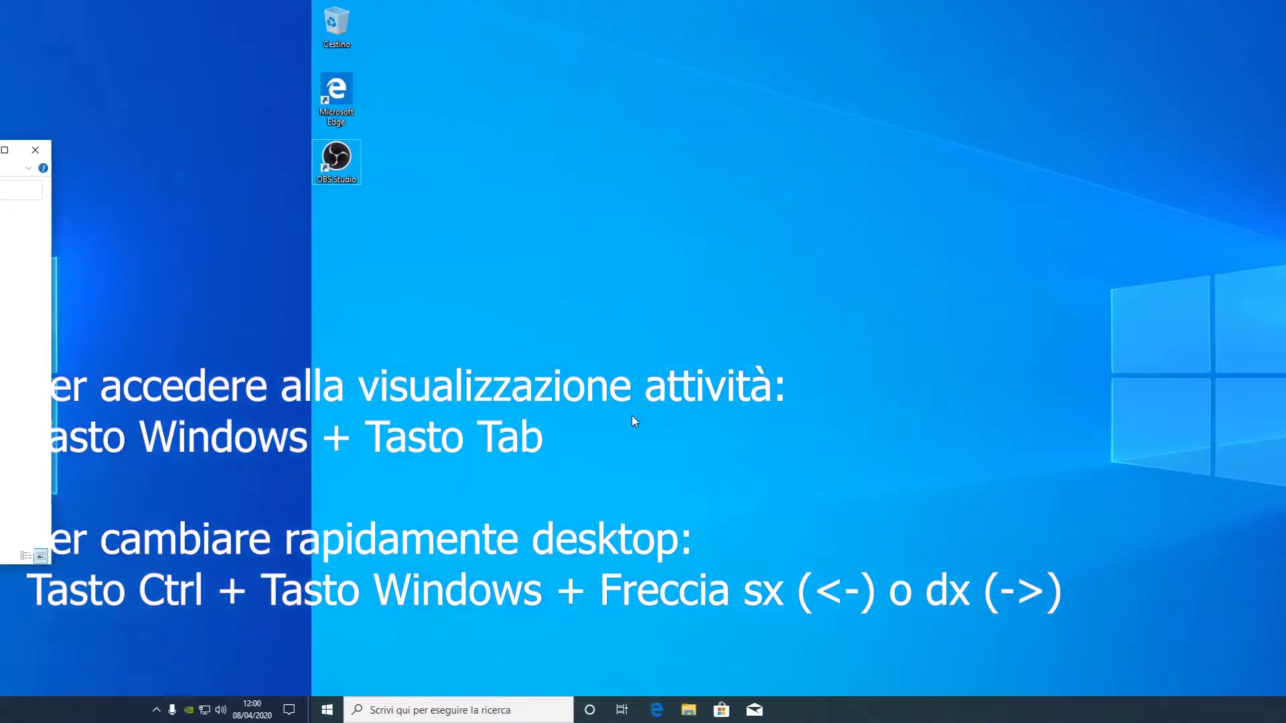
key(ctrl+super+Right)
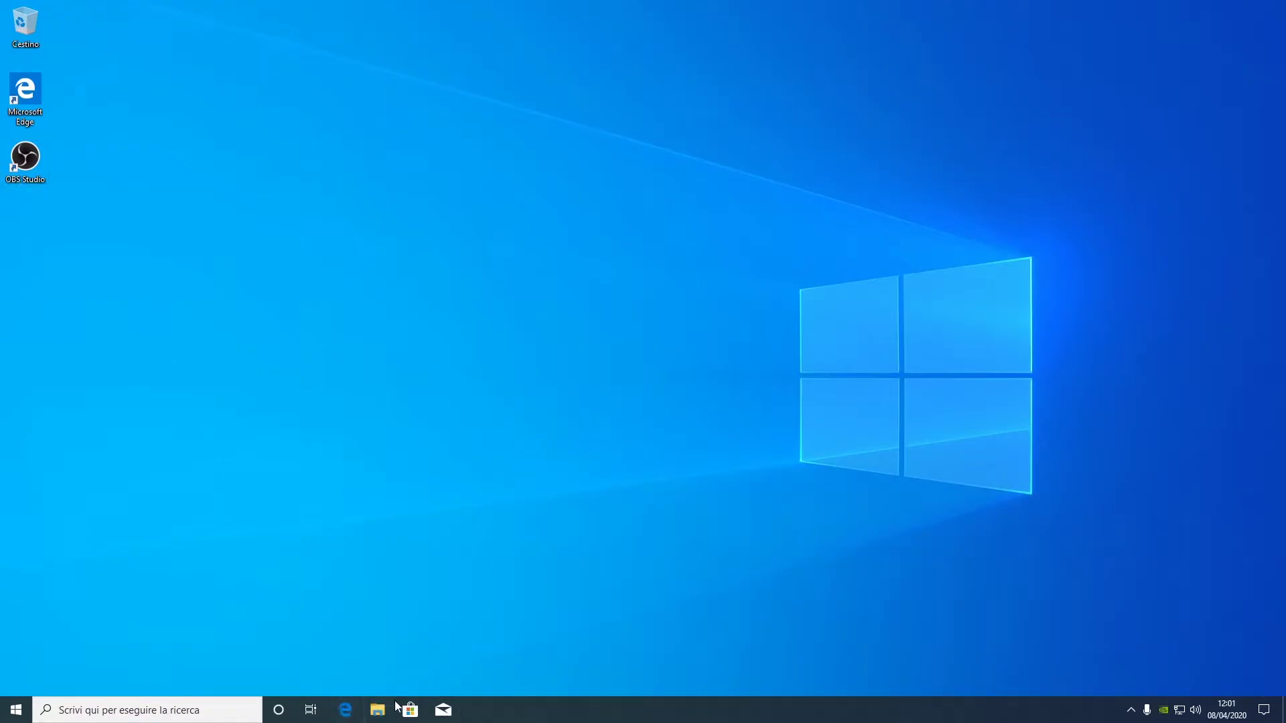
- View the taskbar shortcut options for Microsoft Edge and dismiss them without choosing any
right_click(351, 720)
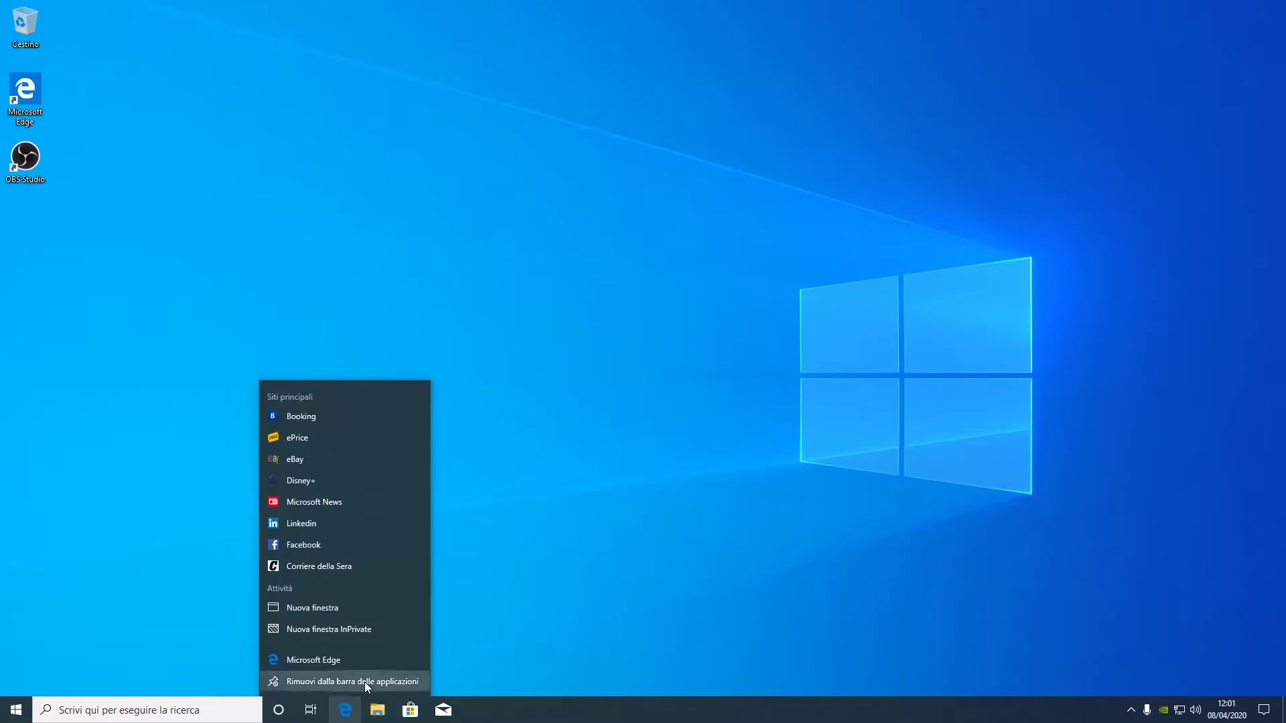
click(564, 623)
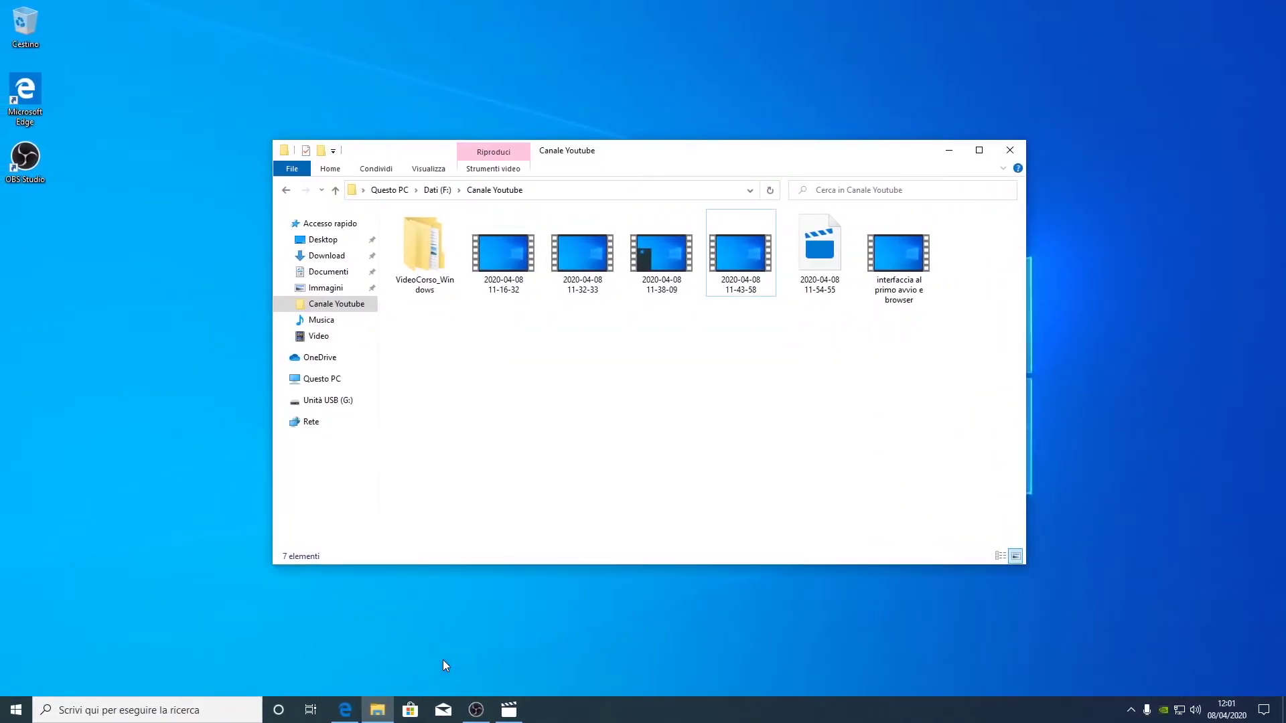
- Minimize the Canale Youtube window on Desktop 1 and cycle the focus through the taskbar app icons
click(948, 150)
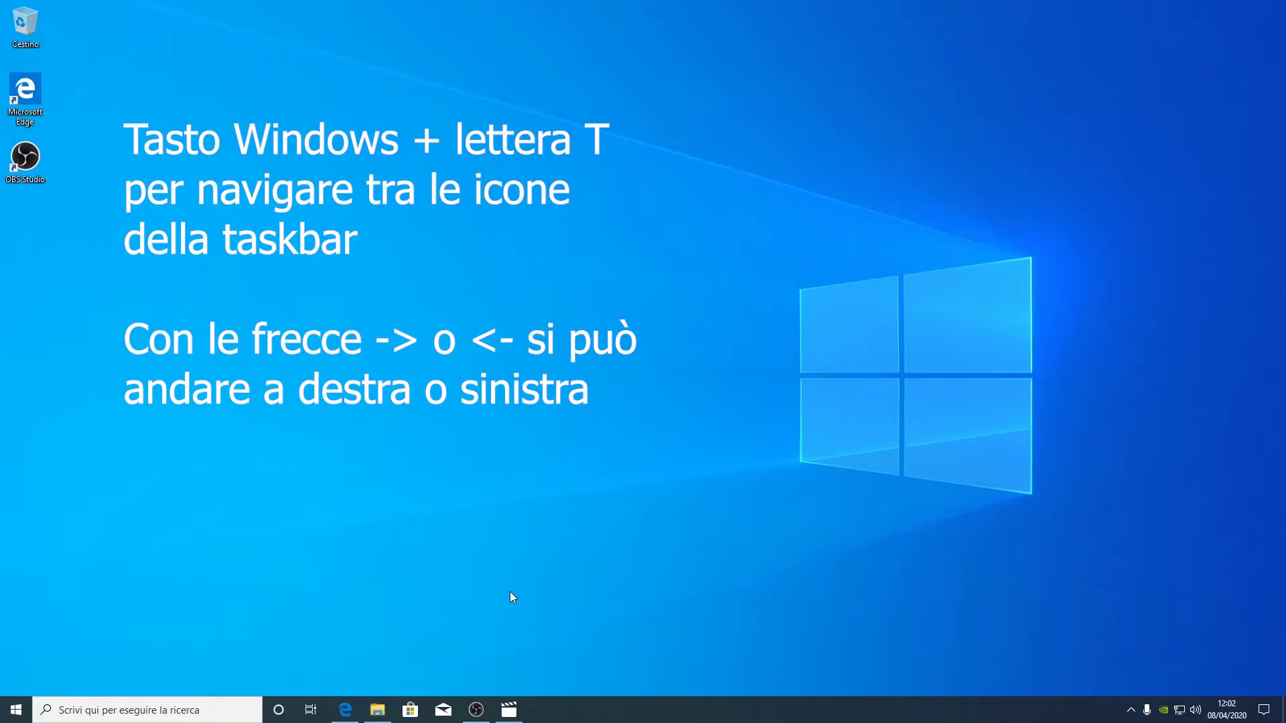
key(super+t)
key(Right)
key(Right)
key(Right)
key(Right)
key(Escape)
key(super+t)
key(Right)
key(Right)
key(Right)
key(Right)
key(Right)
key(Escape)
- Move the taskbar focus to Film e TV and restore its minimized window
key(super+t)
key(Right)
key(Right)
key(Right)
key(Right)
key(Right)
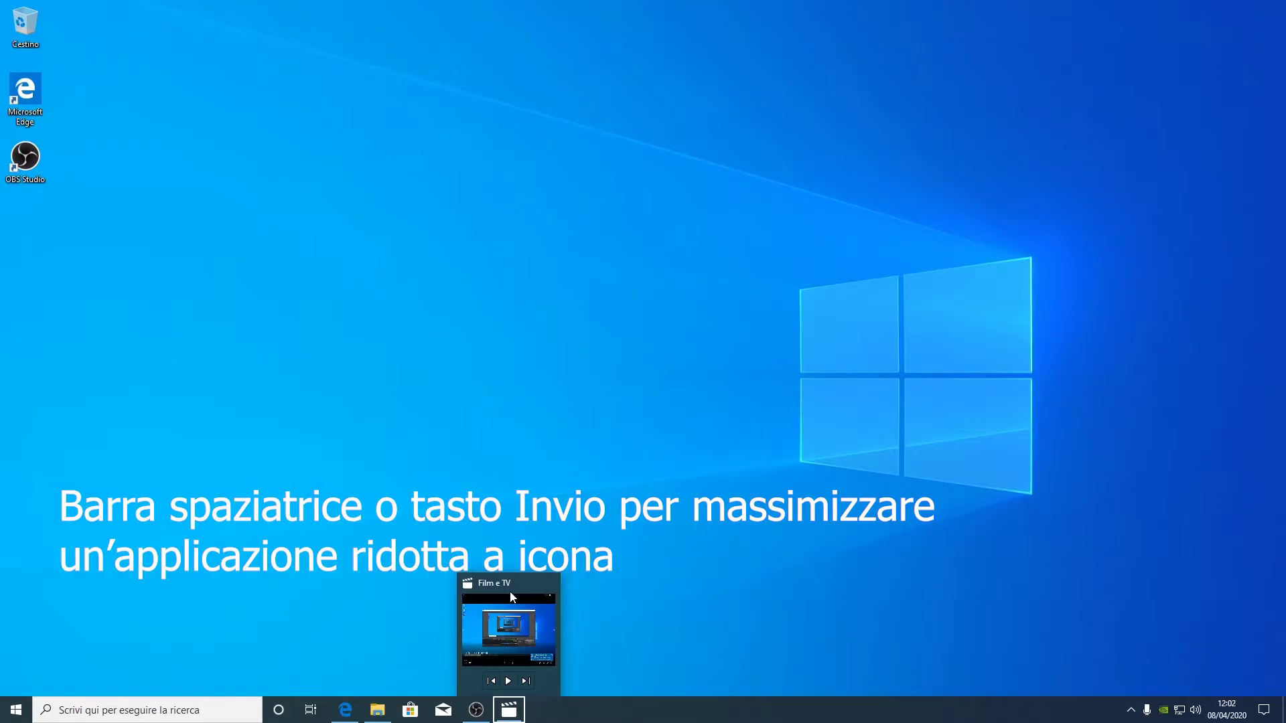
key(space)
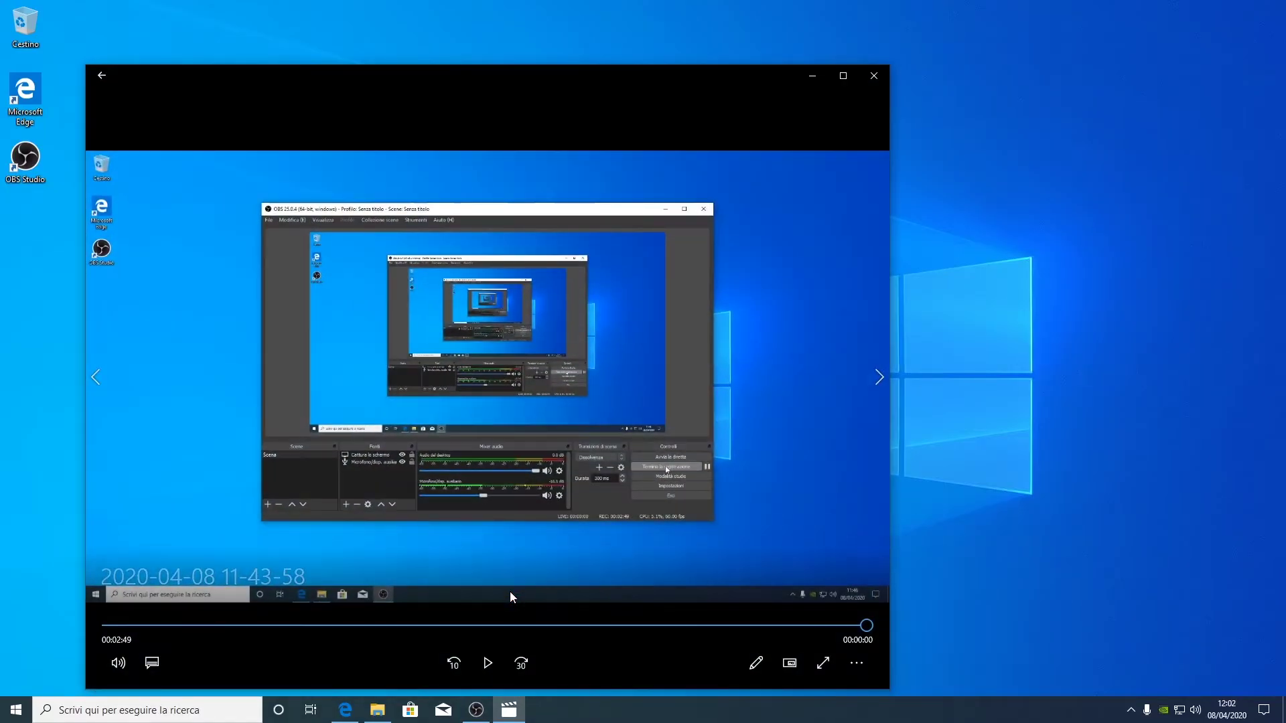
- Close the Film e TV window
key(alt+F4)
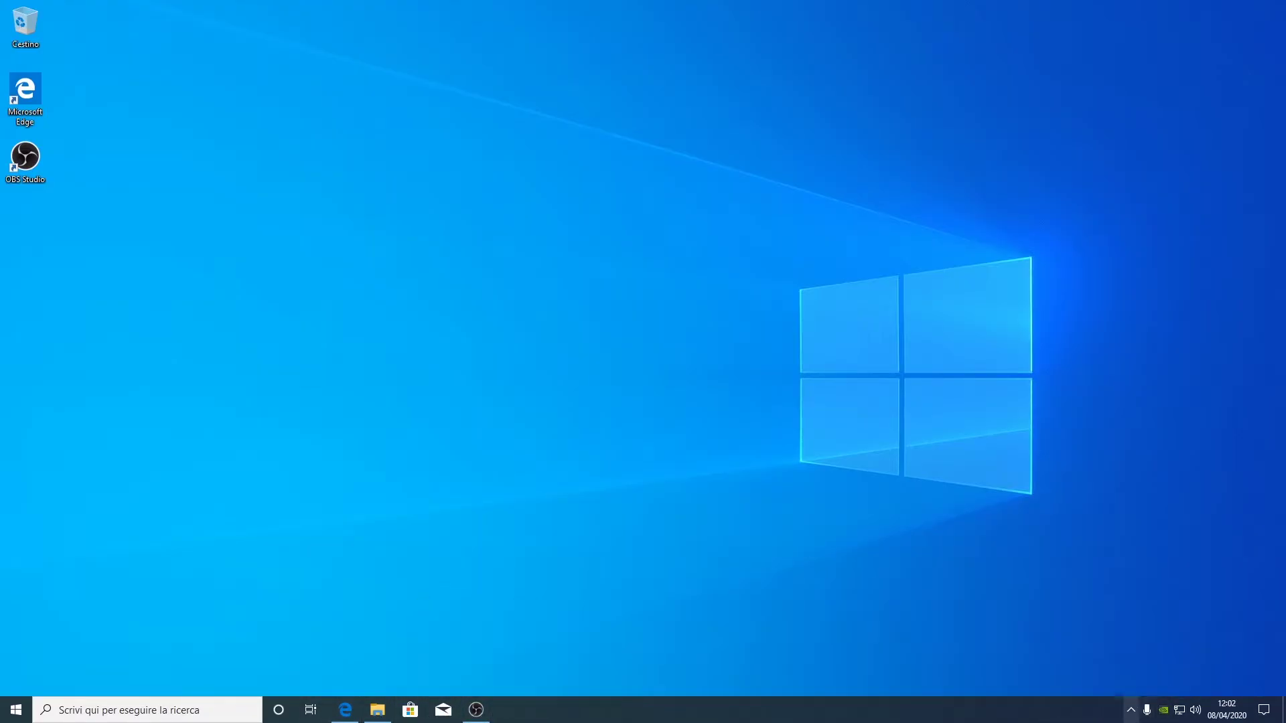
- In the Esplora file taskbar shortcut list, pin and unpin the Canale Youtube folder, and unpin and re-pin the Download folder
mouse_move(352, 720)
right_click(385, 714)
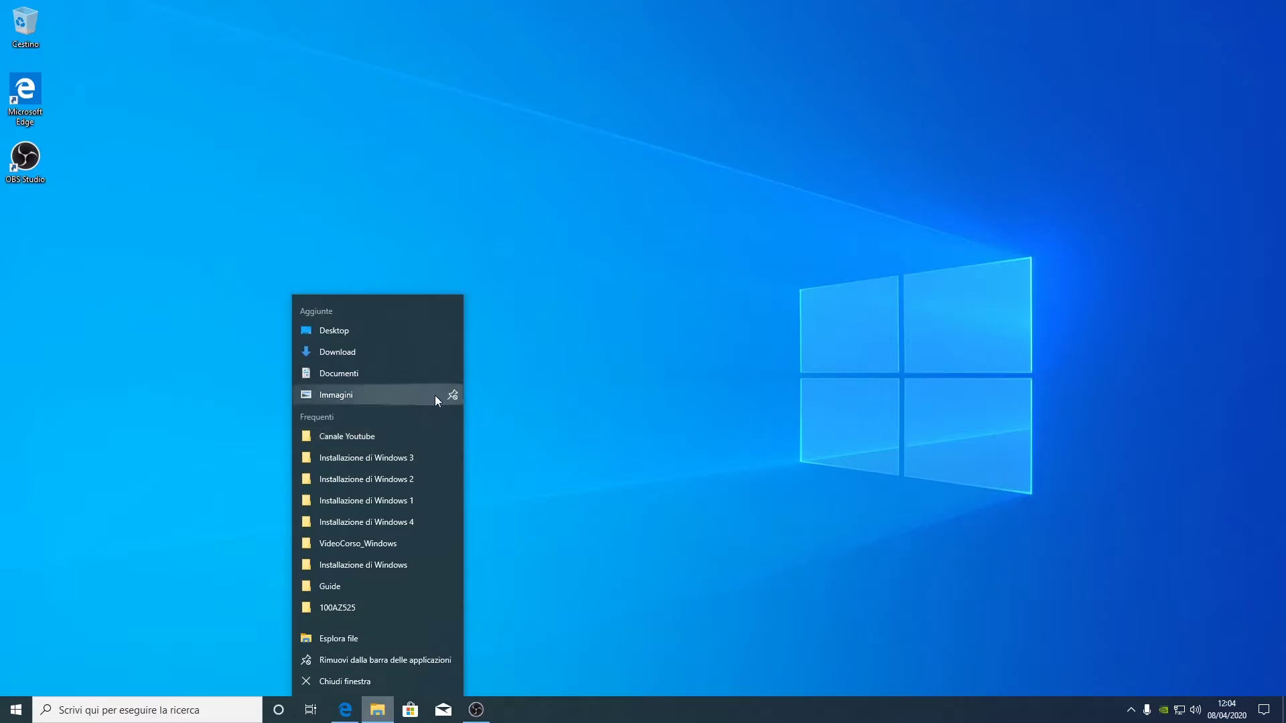
click(453, 436)
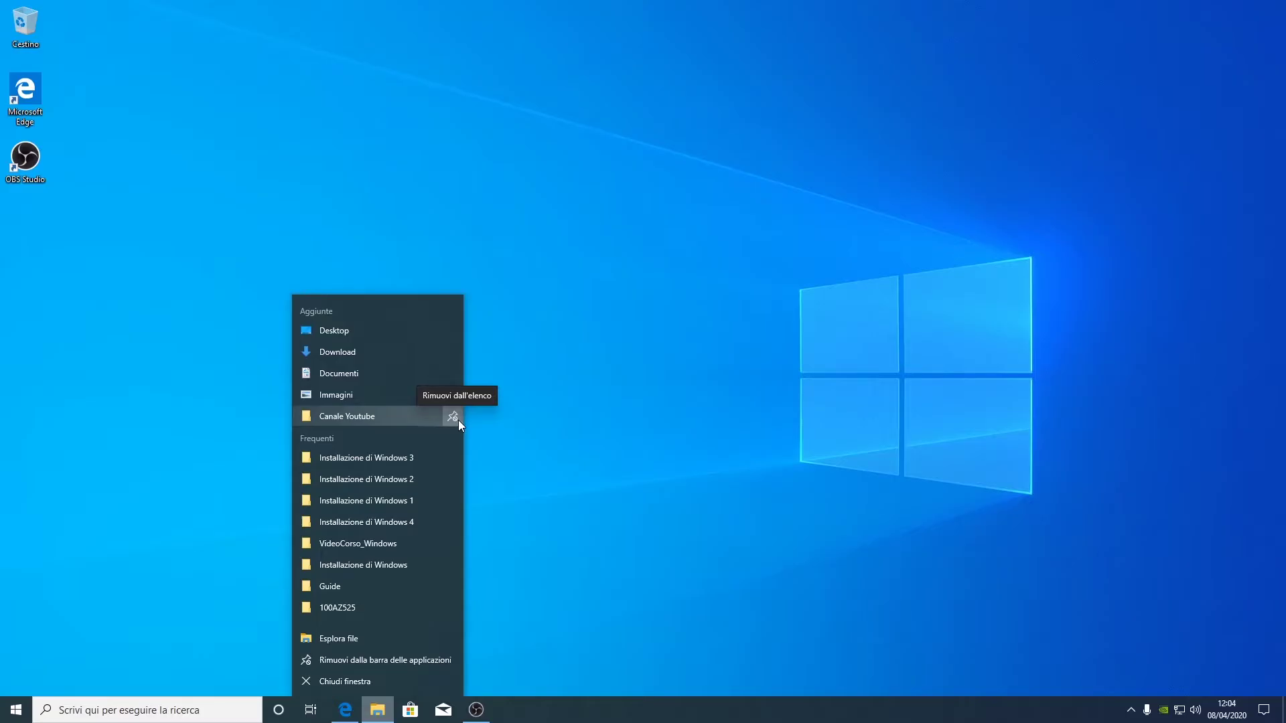
click(458, 420)
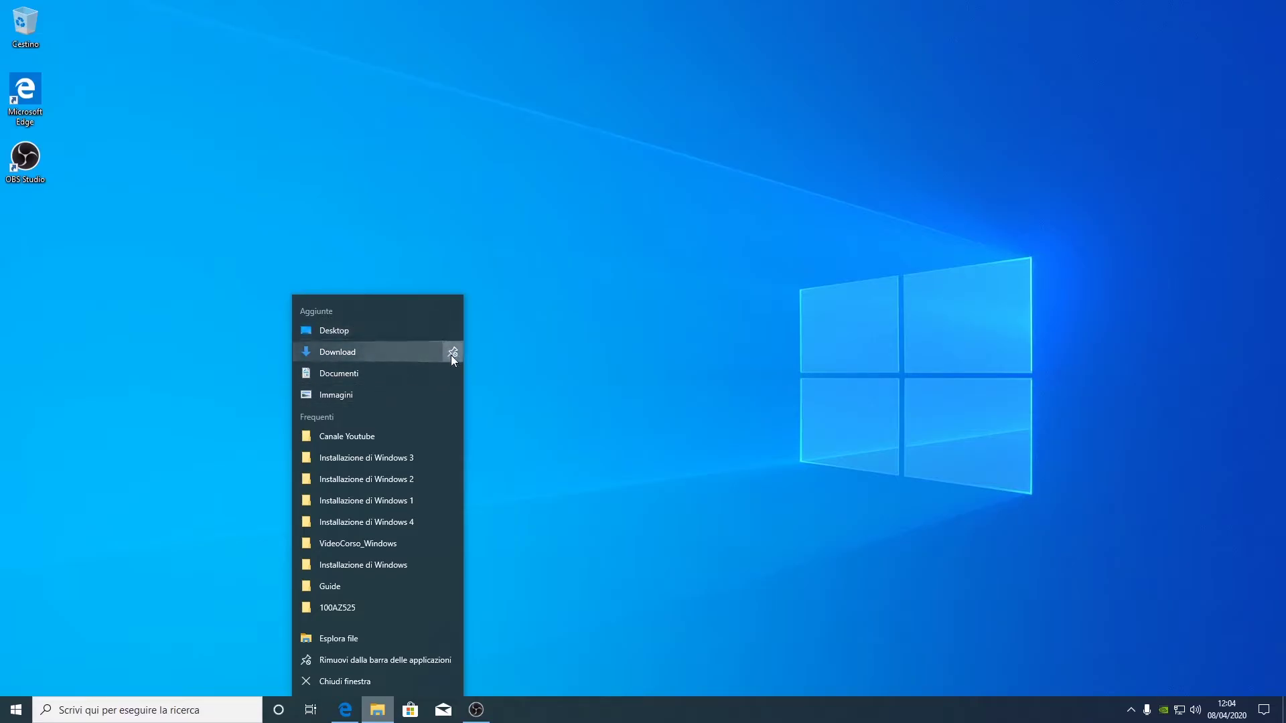
click(452, 354)
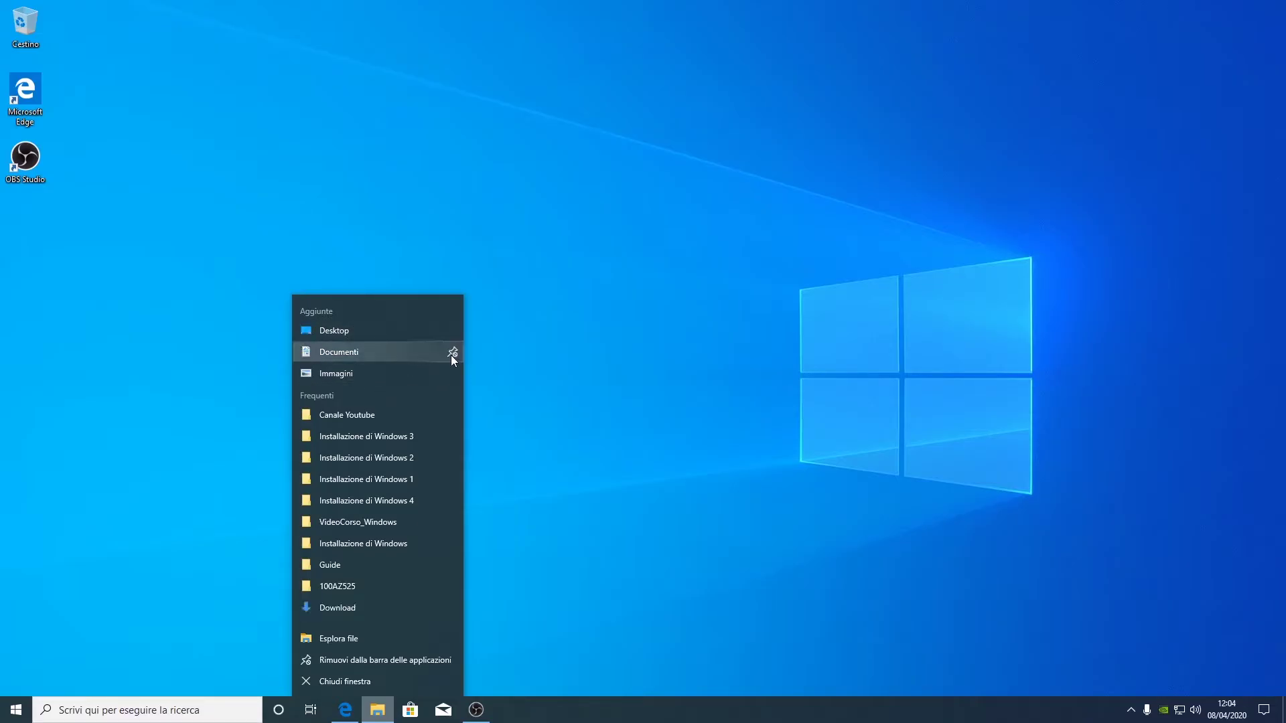
click(453, 608)
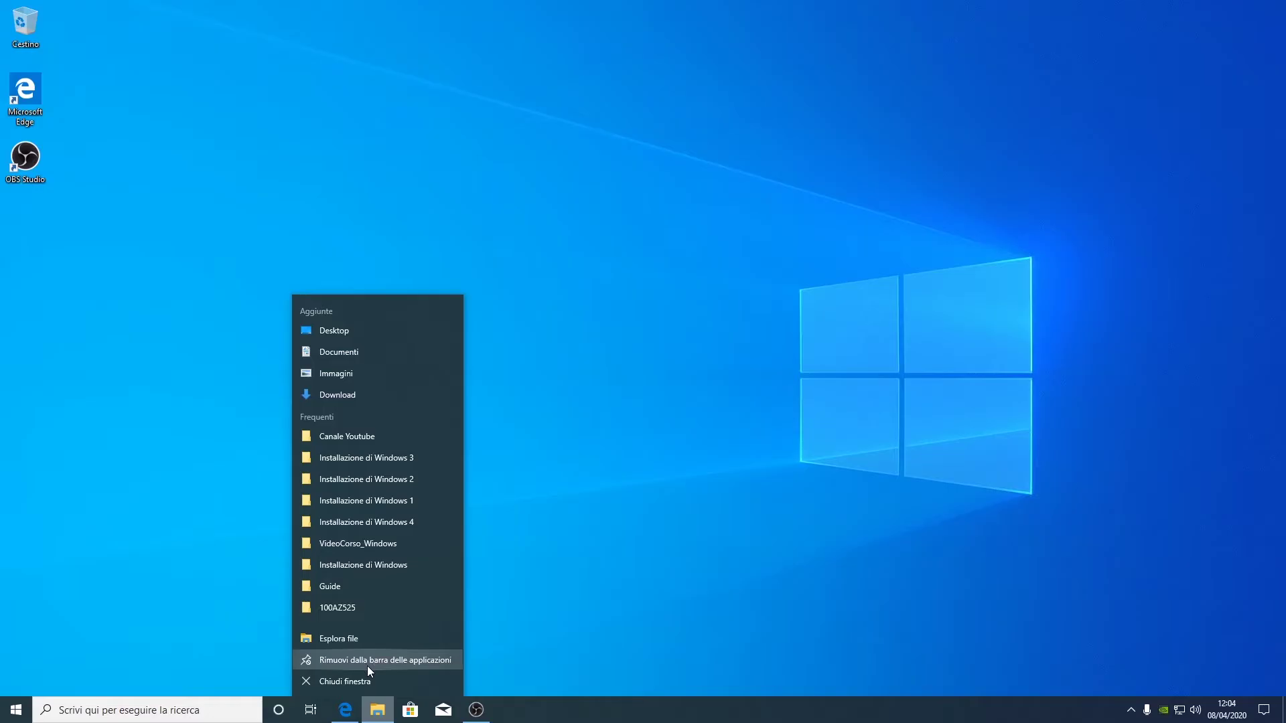
click(377, 710)
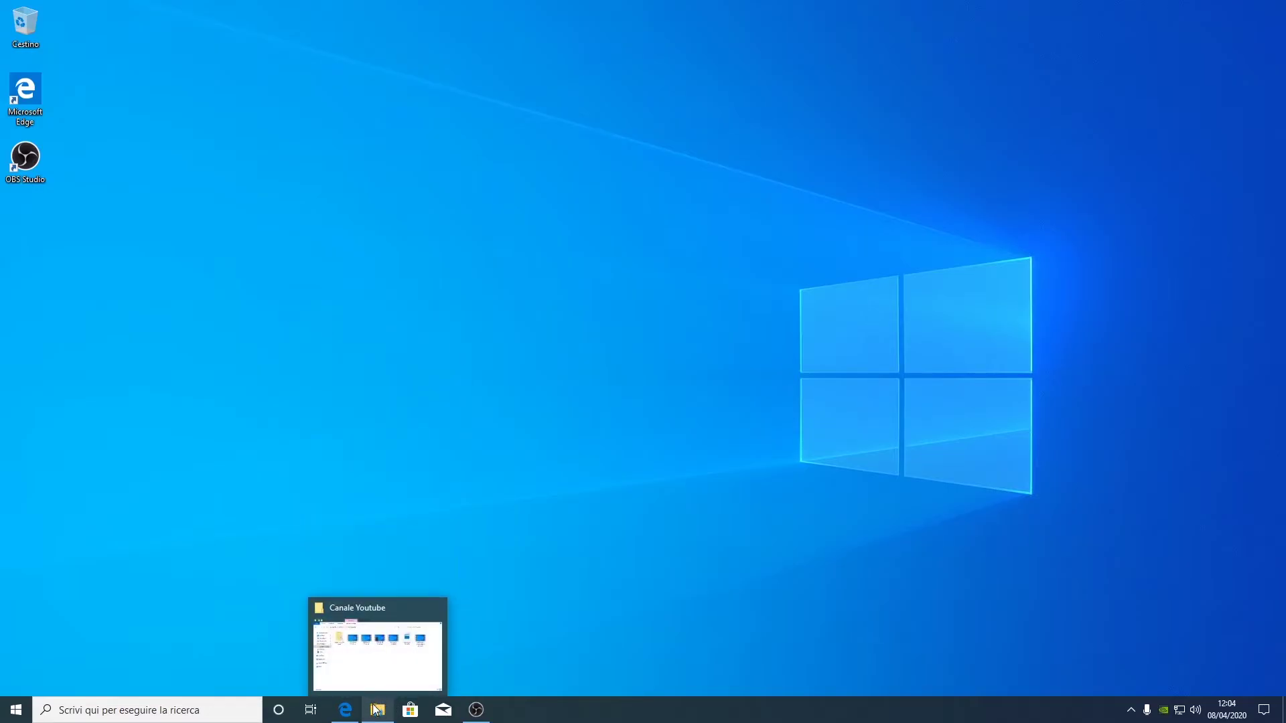
right_click(376, 710)
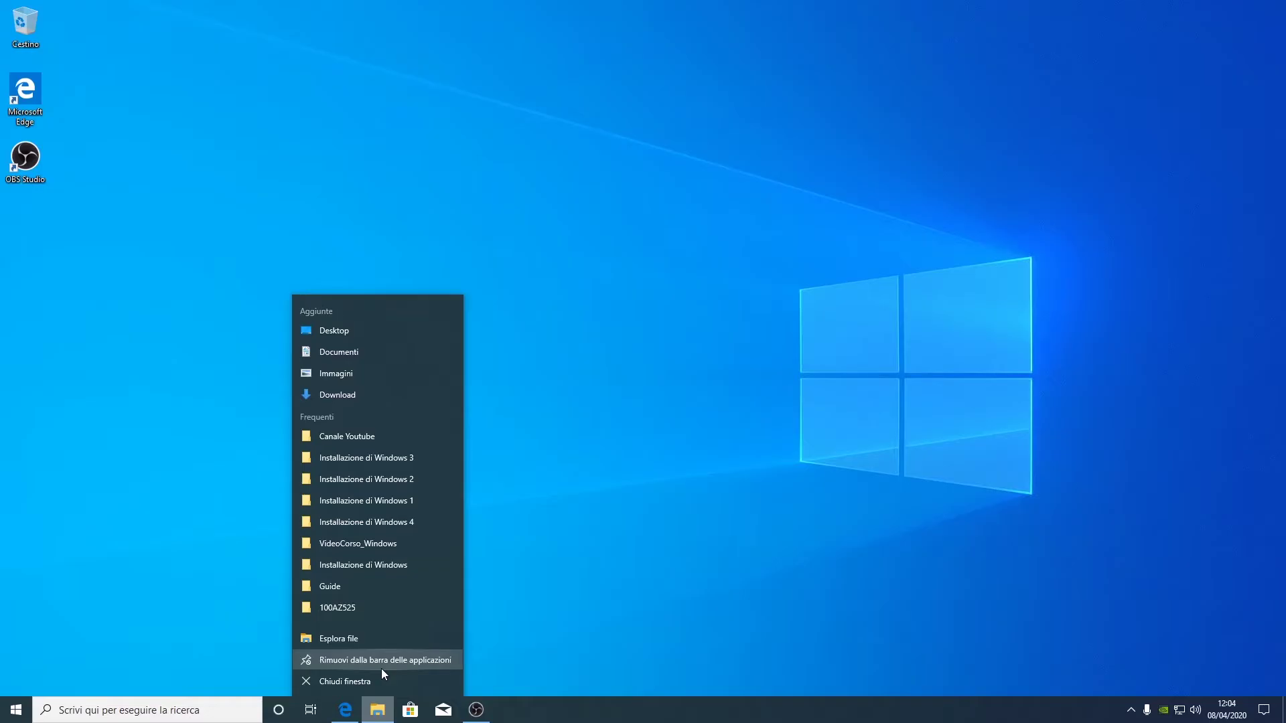
click(394, 716)
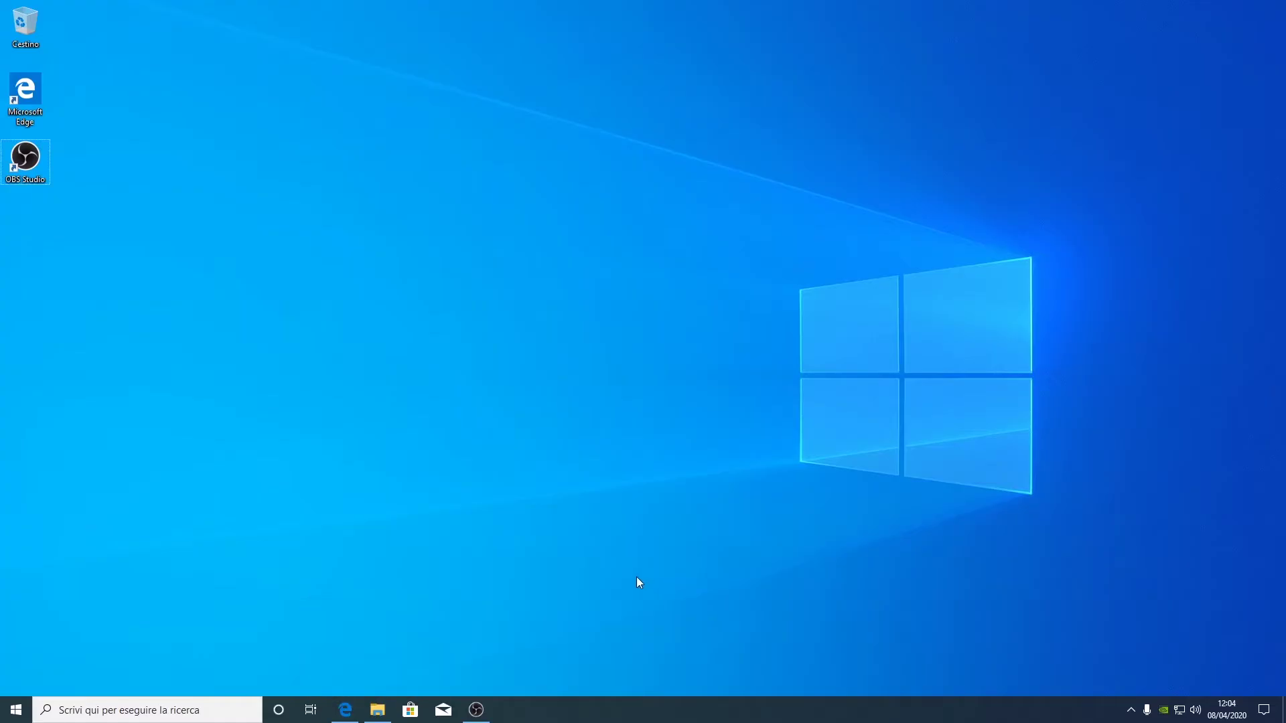
- Look through the app list in the Start menu down to its end and close it
click(16, 710)
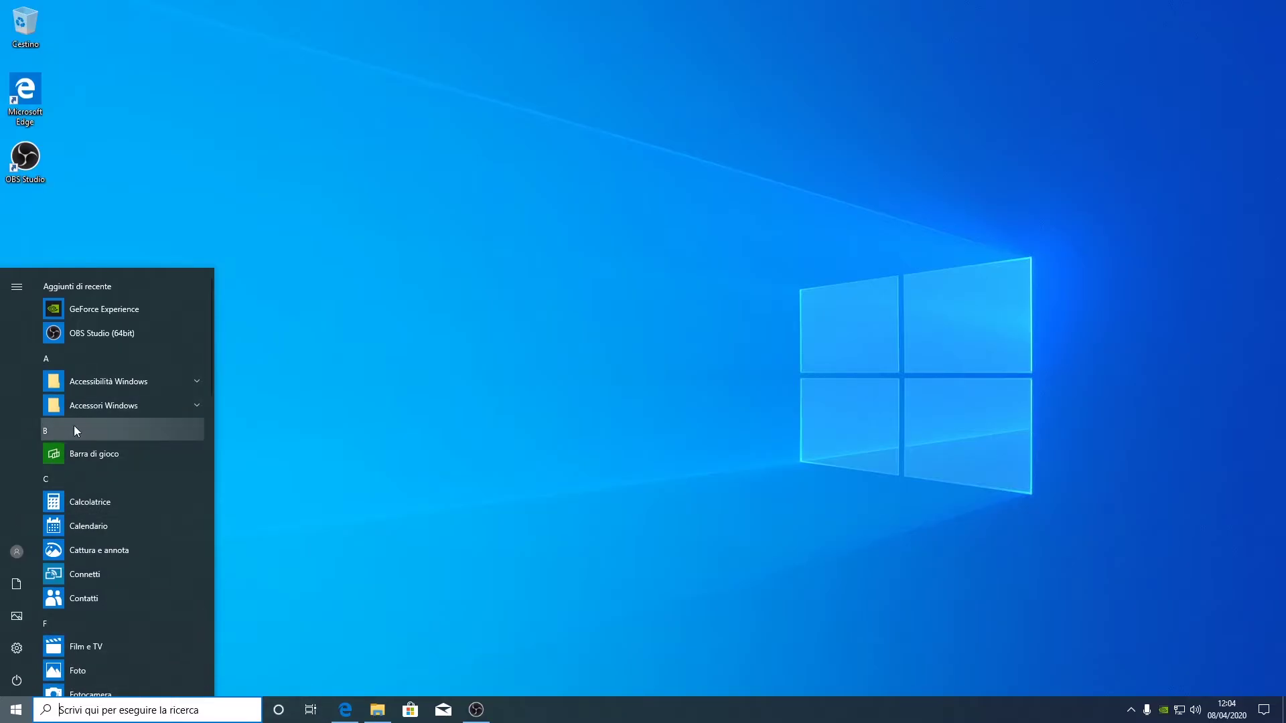
scroll(78, 375, down, 12)
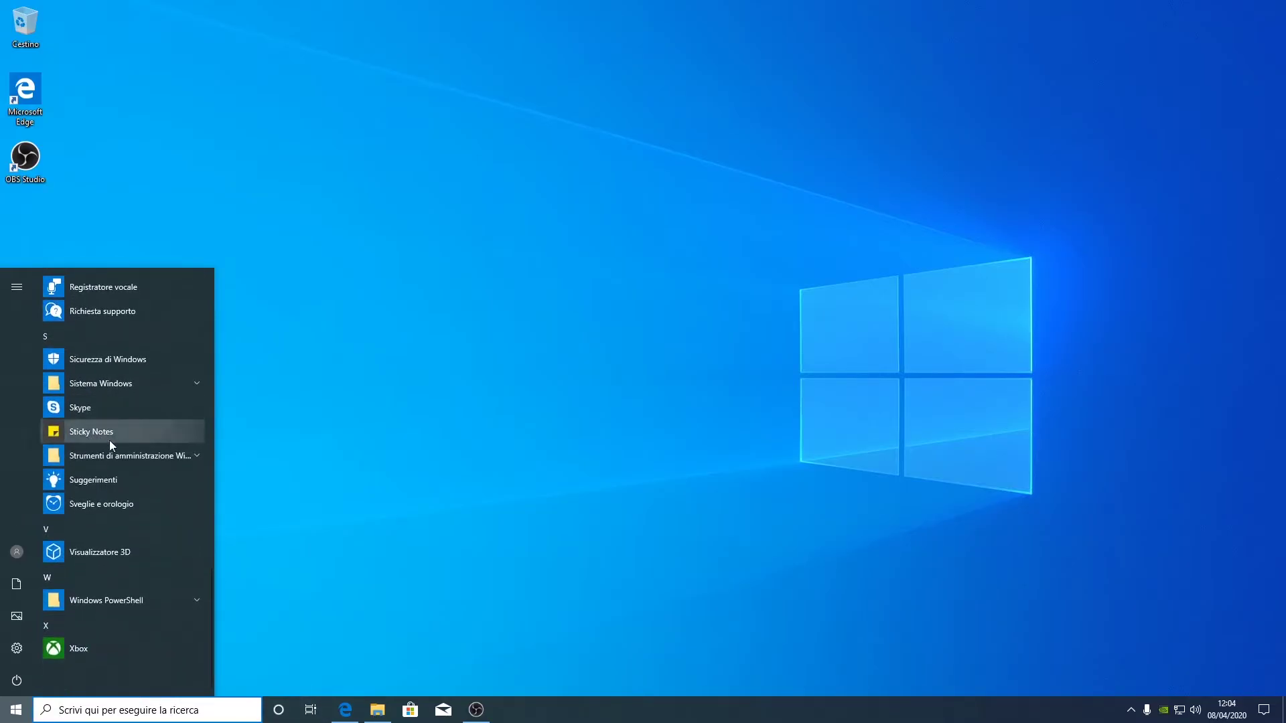
click(293, 443)
- Remove the Esplora file shortcut from the taskbar
right_click(381, 710)
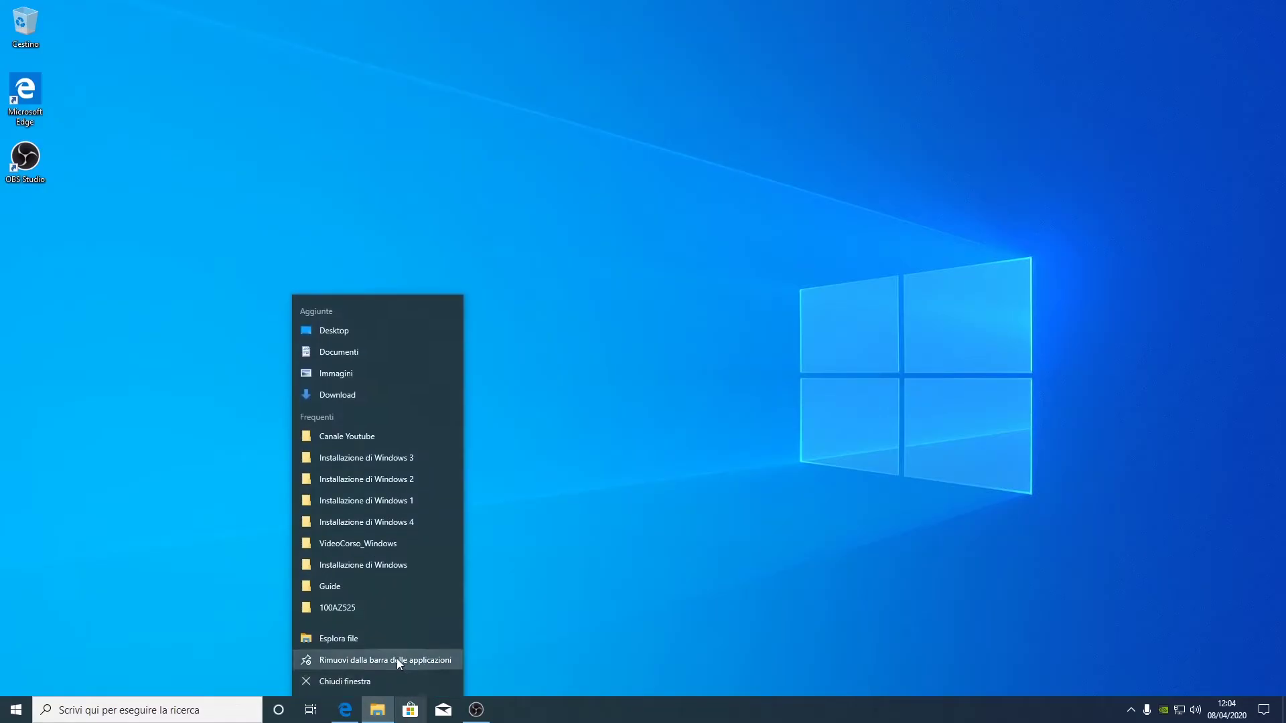
click(392, 662)
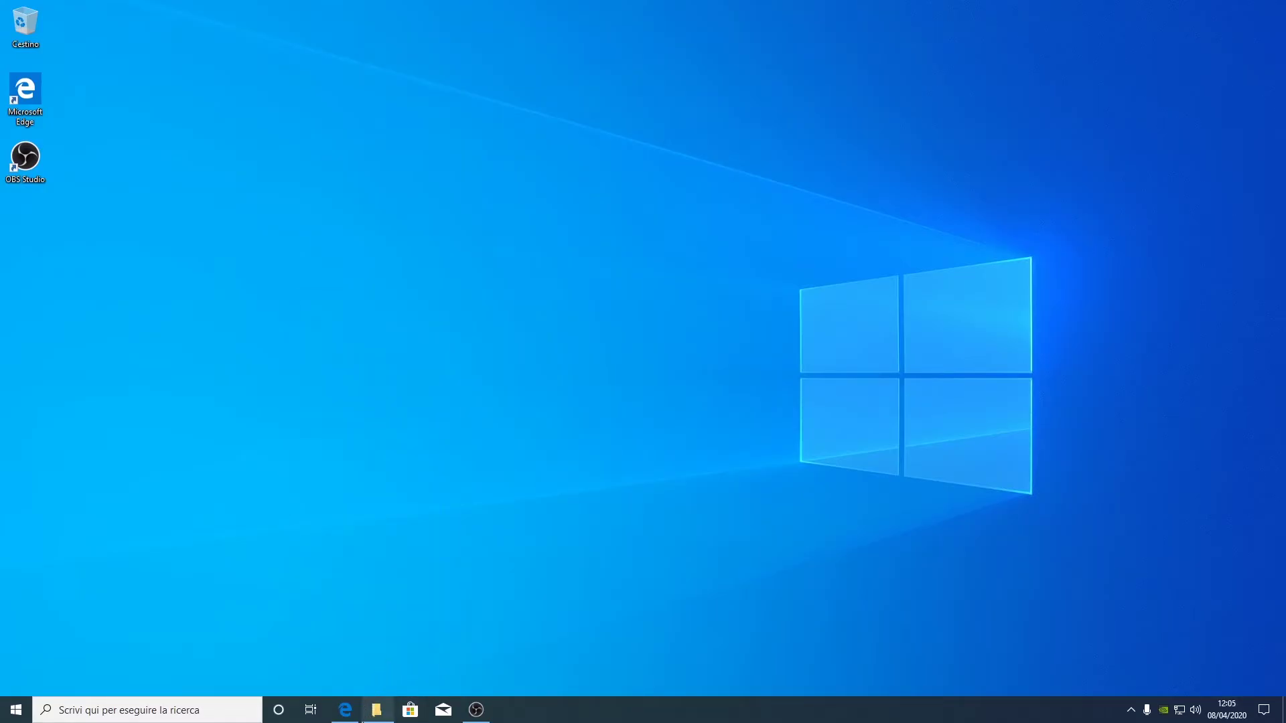
- Search Windows for "esplora", pin the Esplora file app to the taskbar, and close the search
click(132, 710)
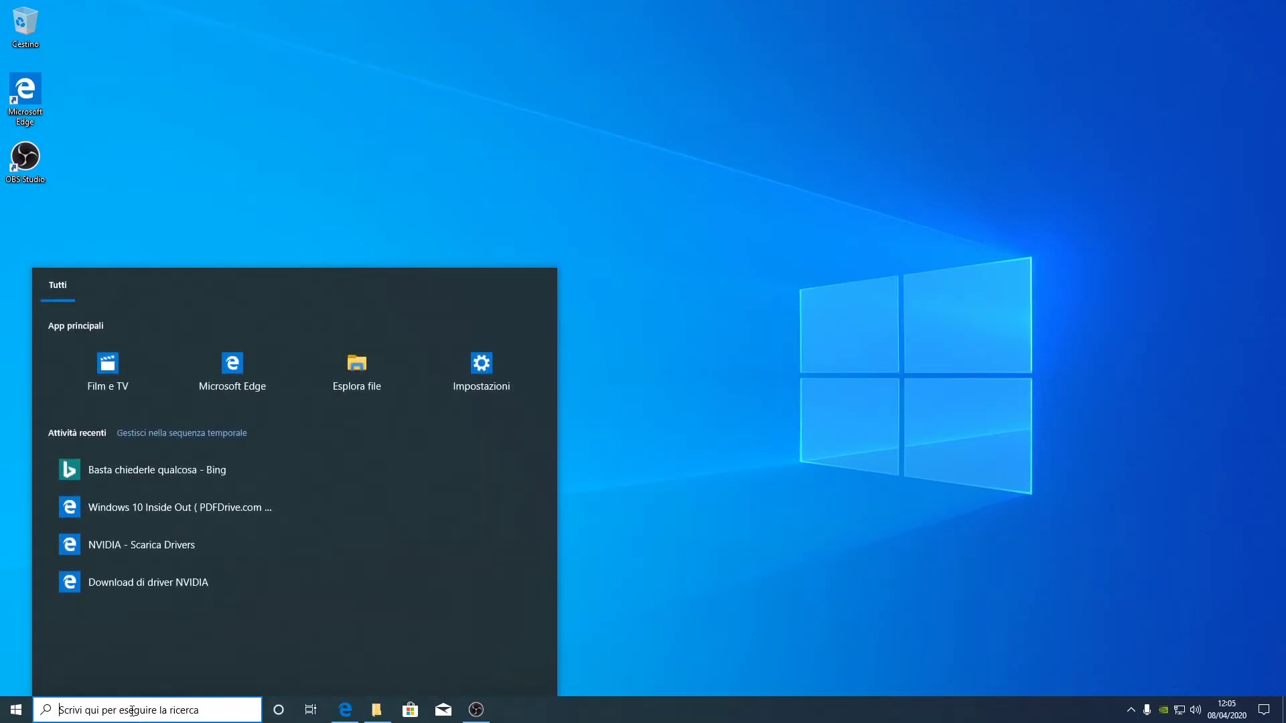
text(esplora)
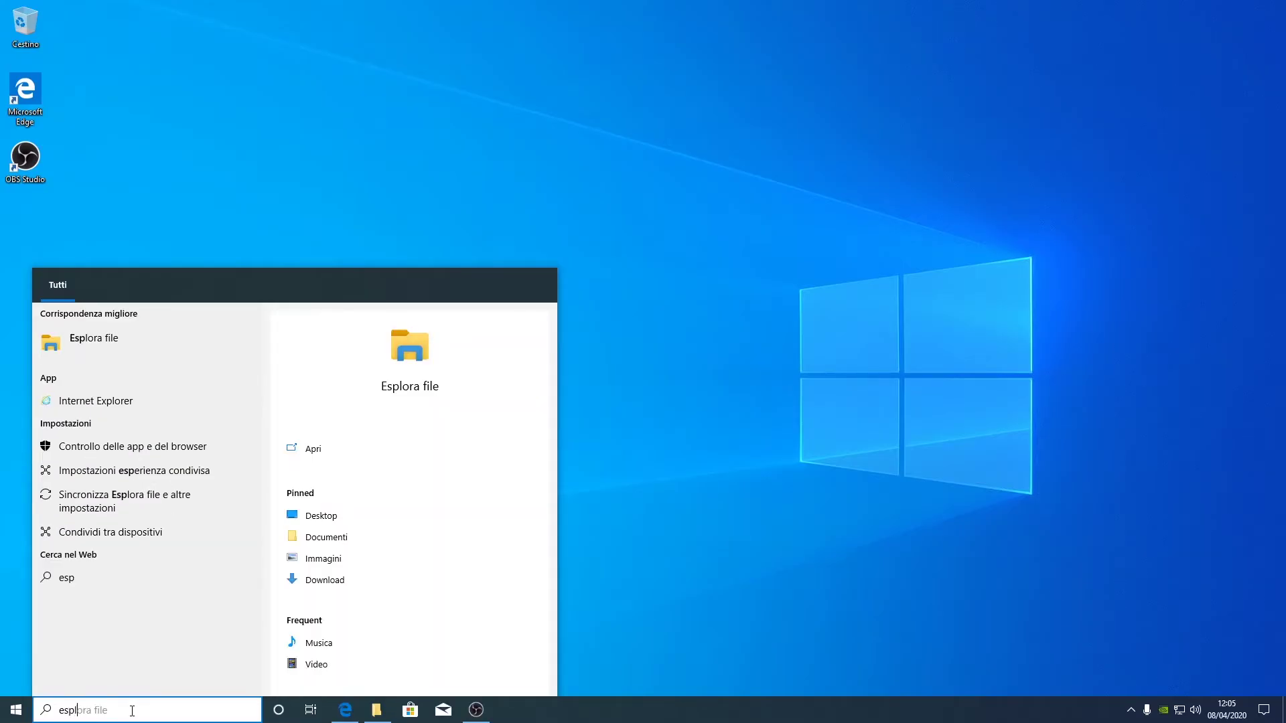
right_click(98, 355)
click(124, 364)
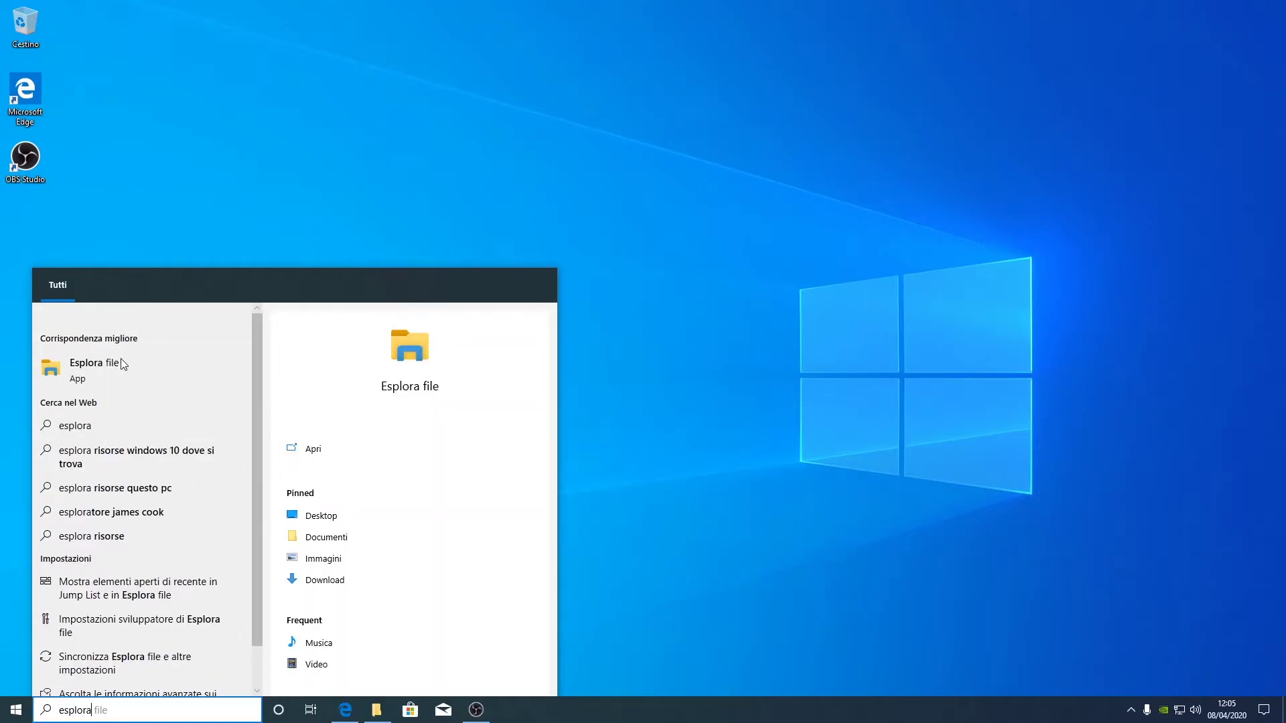
right_click(123, 364)
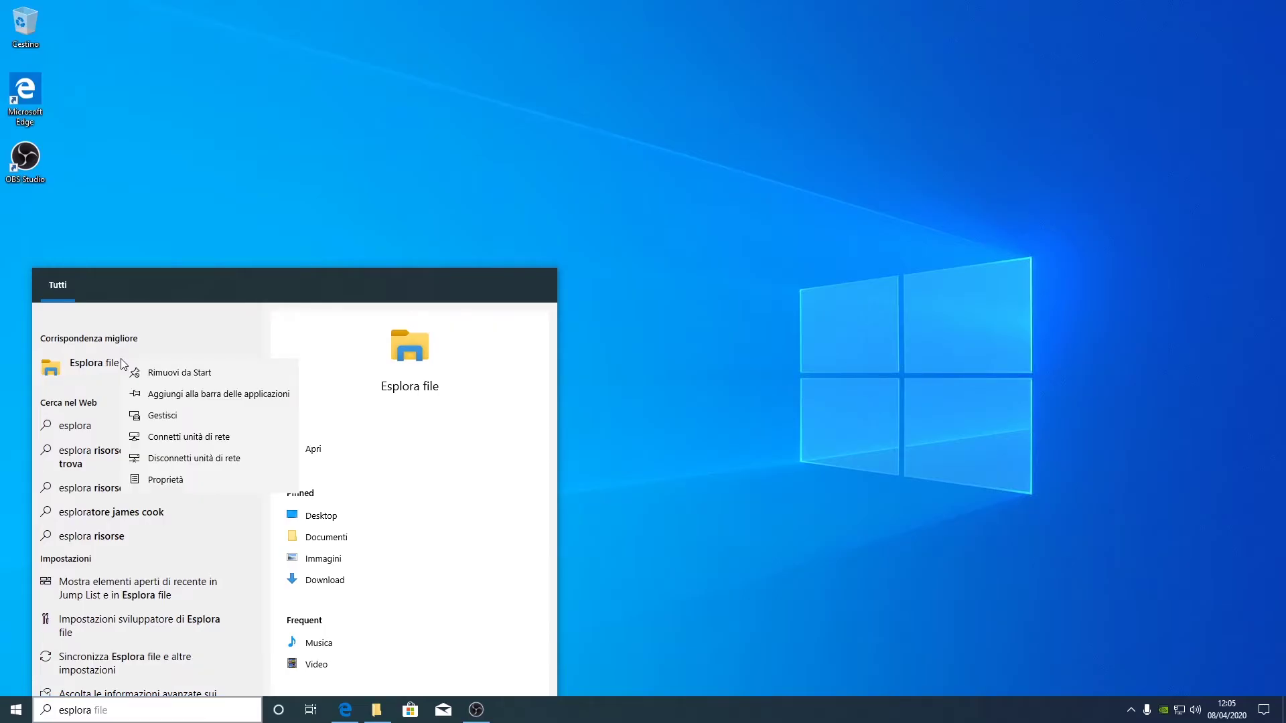
click(165, 394)
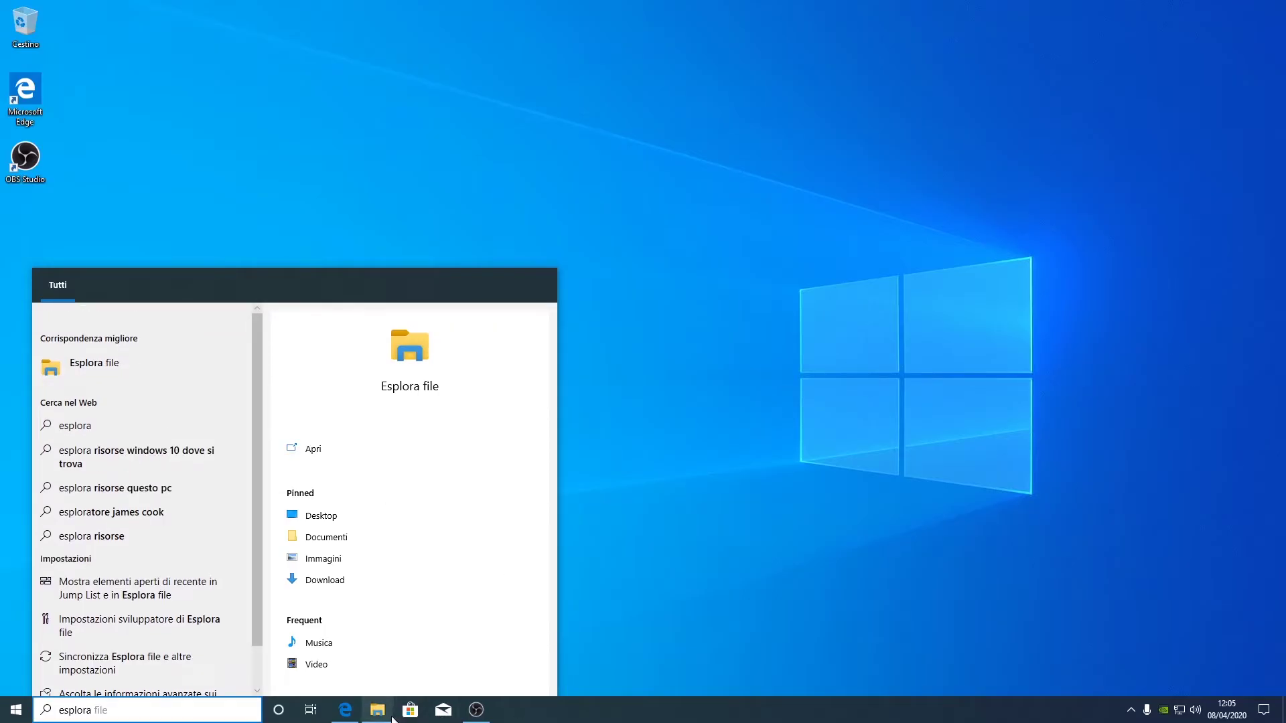
key(Escape)
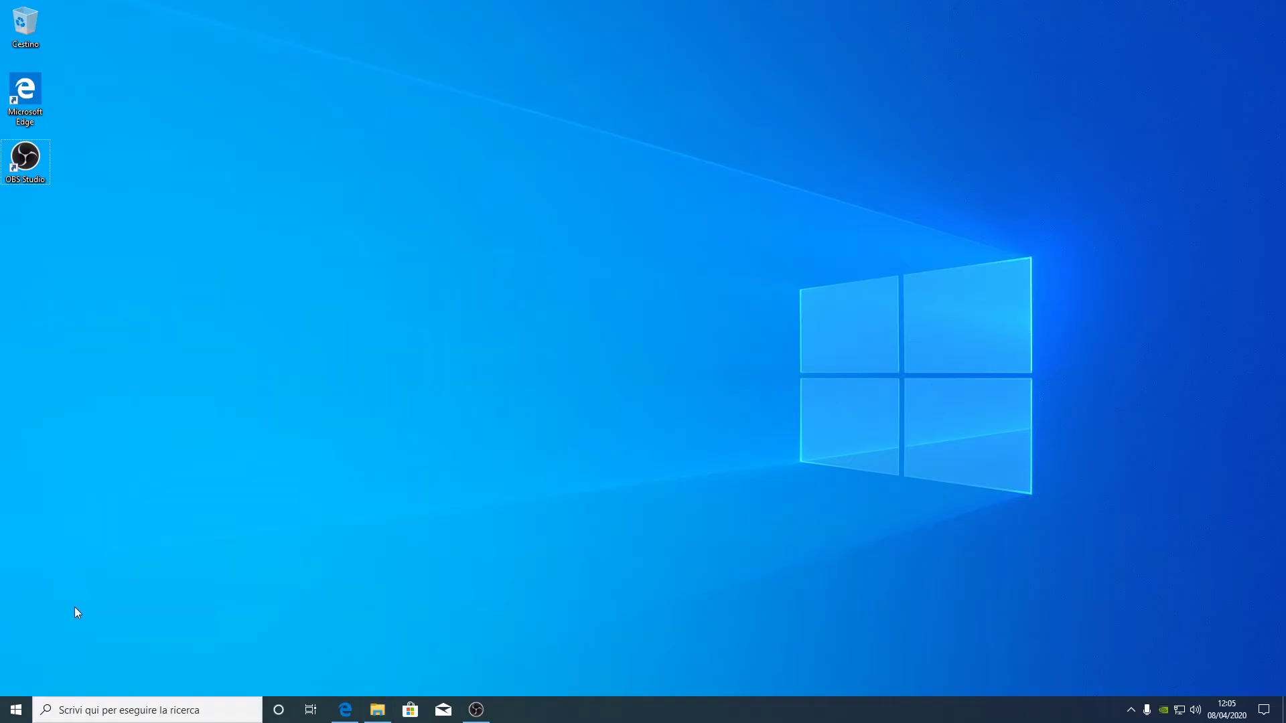
- View the options of the Esplora file tile in the Start menu and dismiss them without choosing any
click(16, 710)
right_click(268, 320)
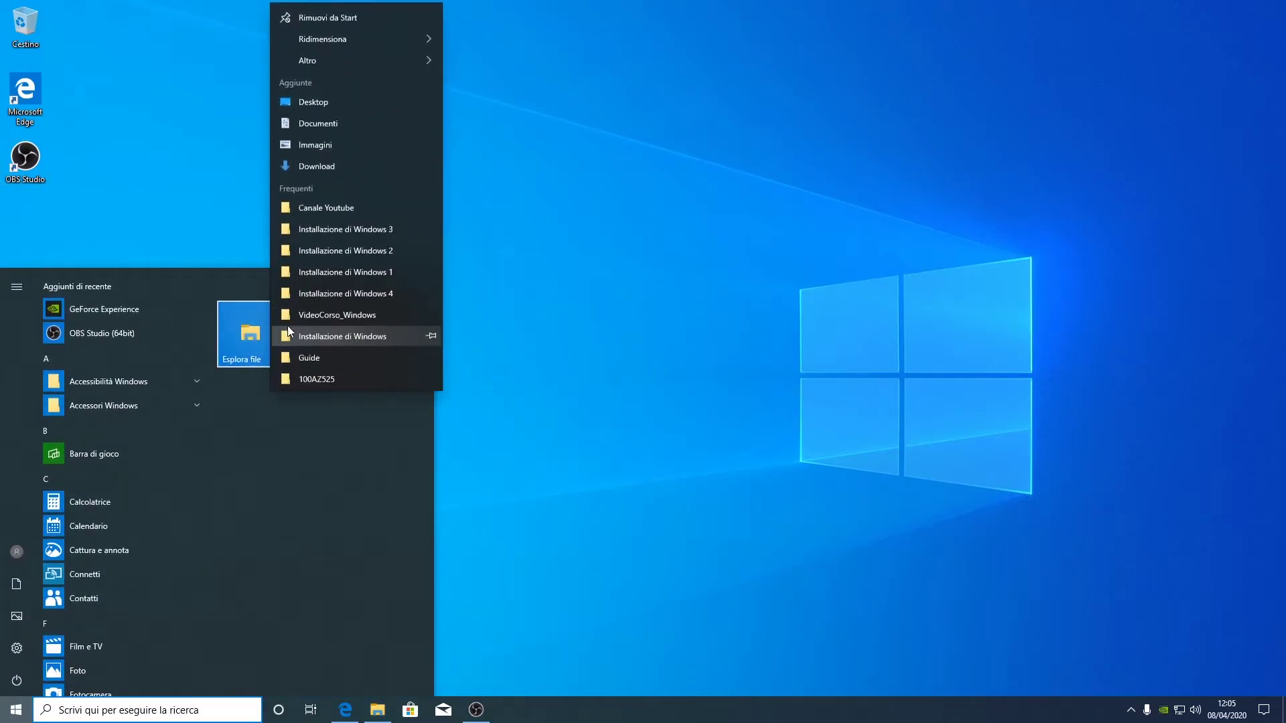
click(730, 349)
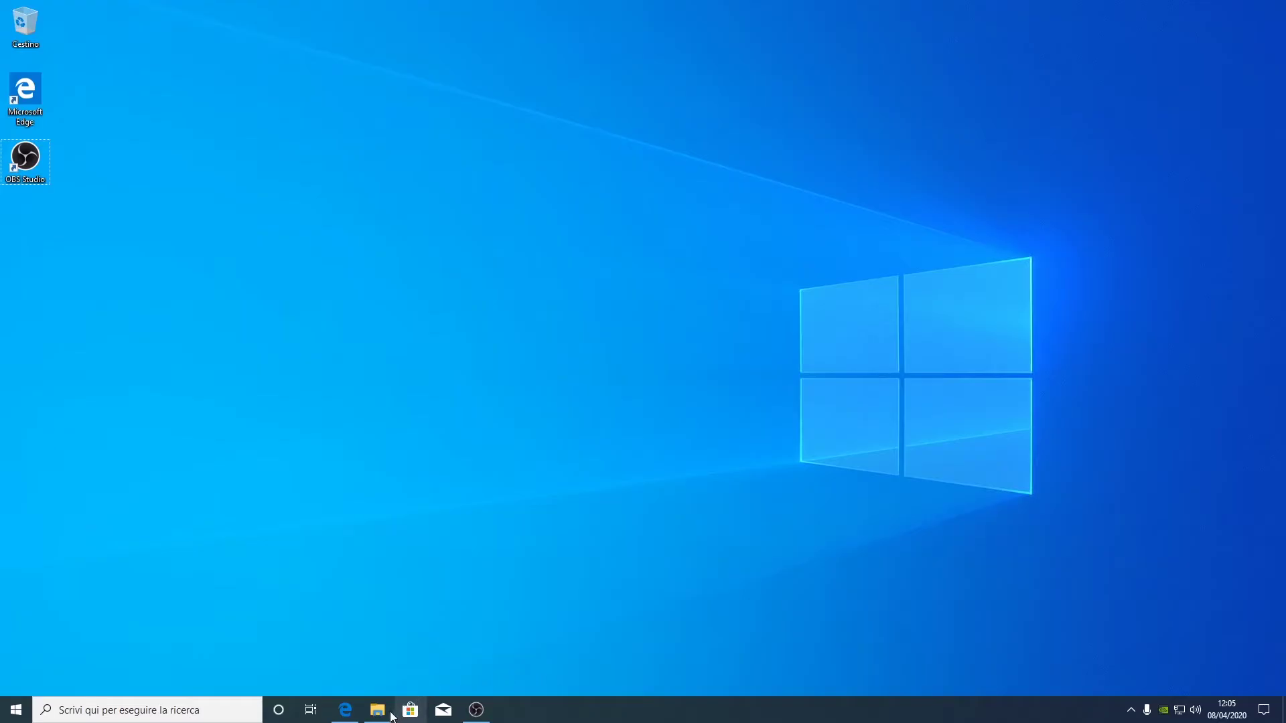
- Move the Esplora file icon slightly along the taskbar and release it in its original place
mouse_move(379, 711)
mouse_down()
mouse_move(436, 714)
mouse_move(355, 714)
mouse_move(381, 714)
mouse_up()
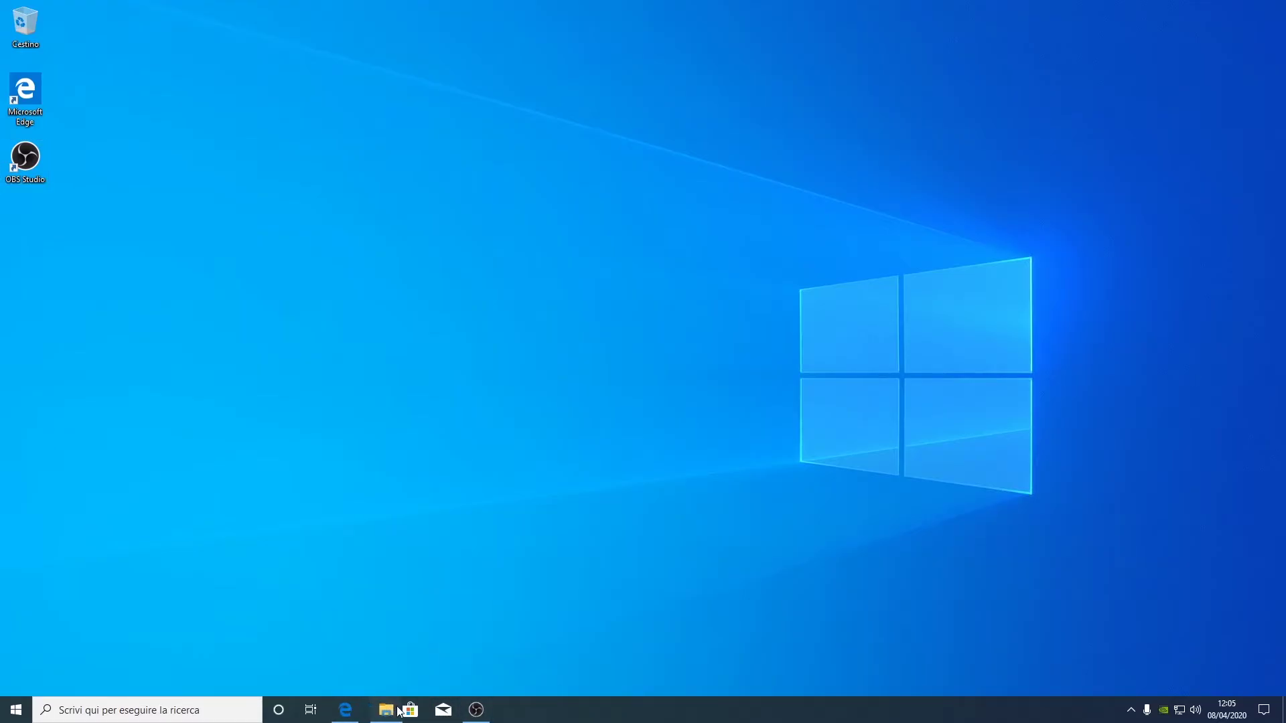
mouse_move(382, 712)
- View the taskbar shortcut options for Microsoft Edge and Mail, dismissing each without choosing anything
right_click(356, 717)
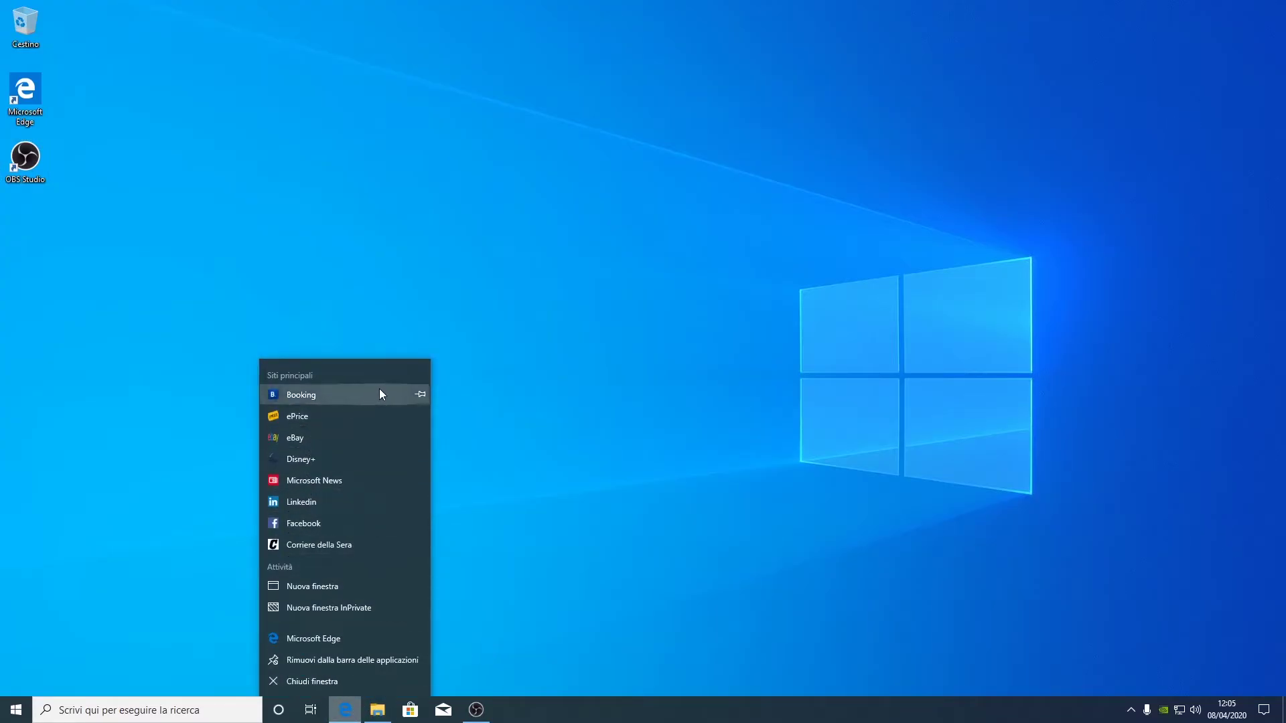
click(564, 566)
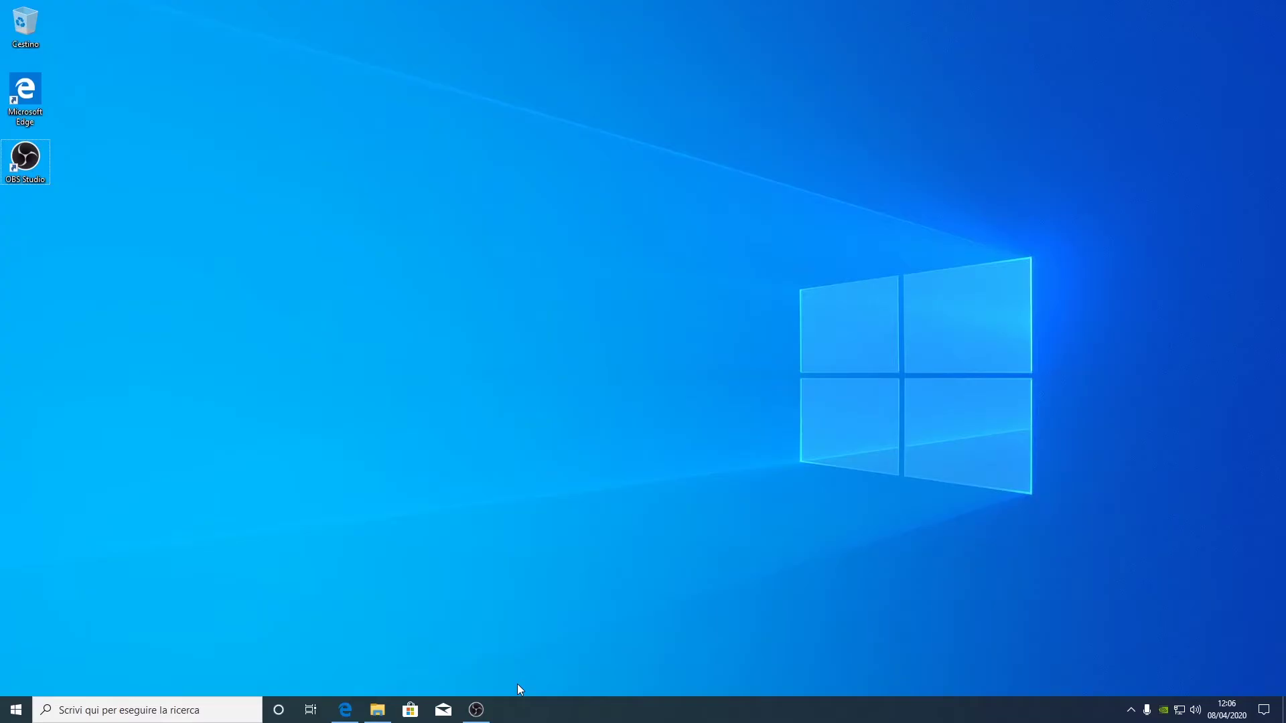
right_click(441, 713)
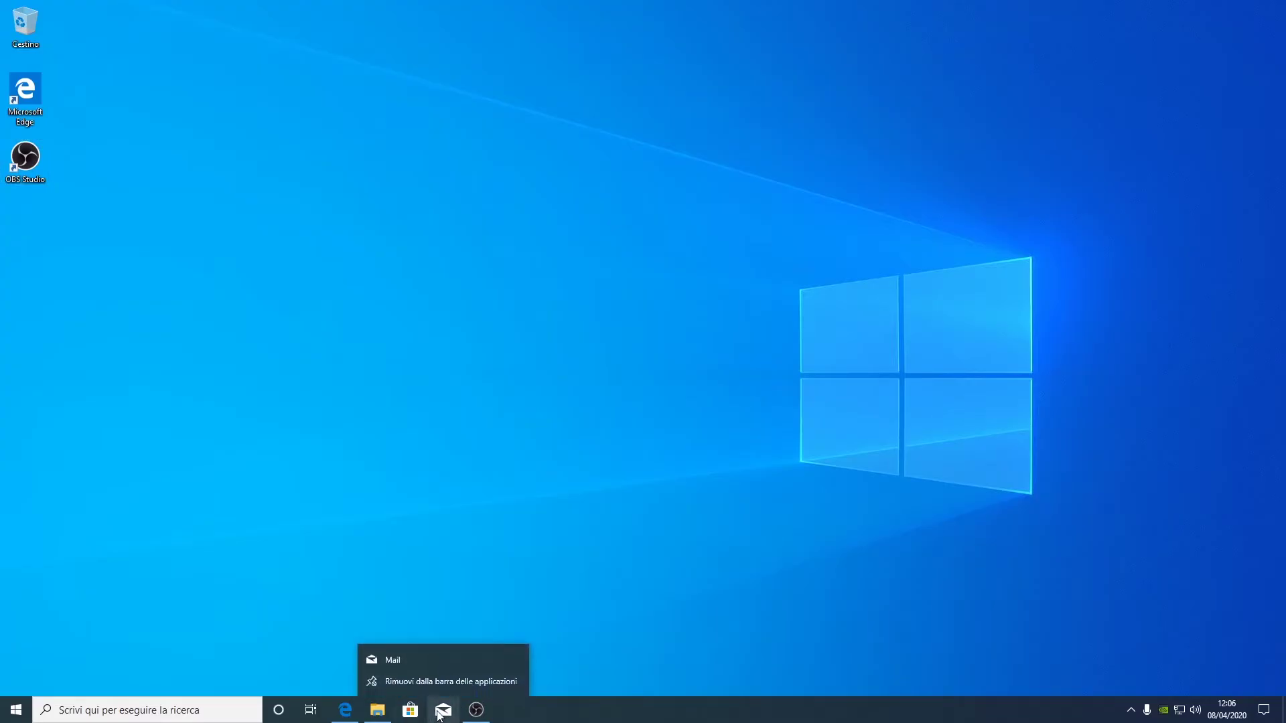
click(576, 634)
right_click(446, 710)
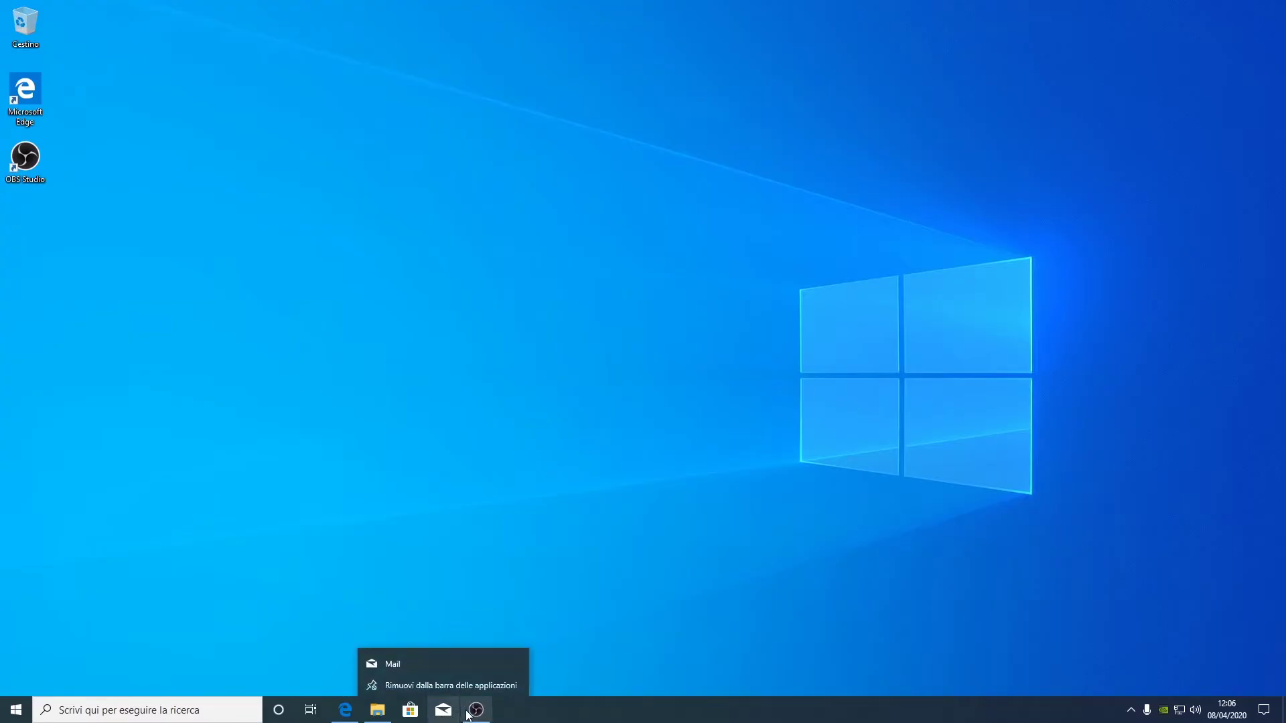
click(614, 633)
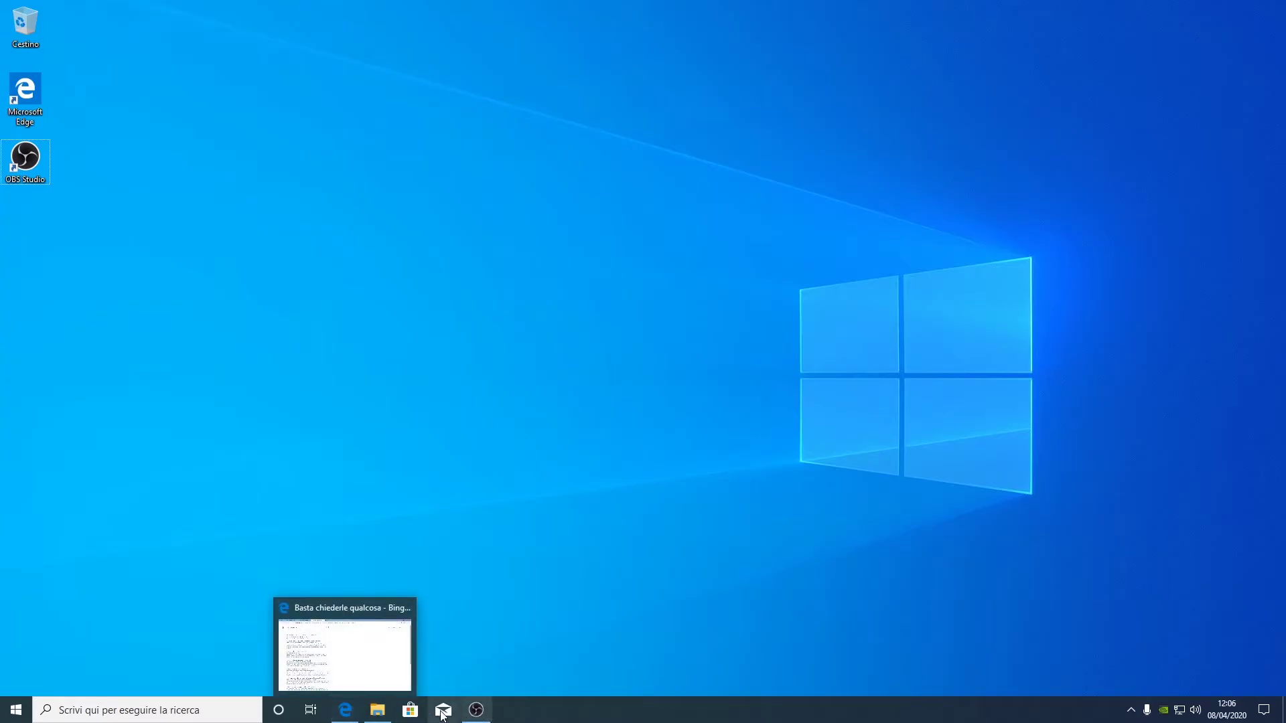
mouse_move(486, 719)
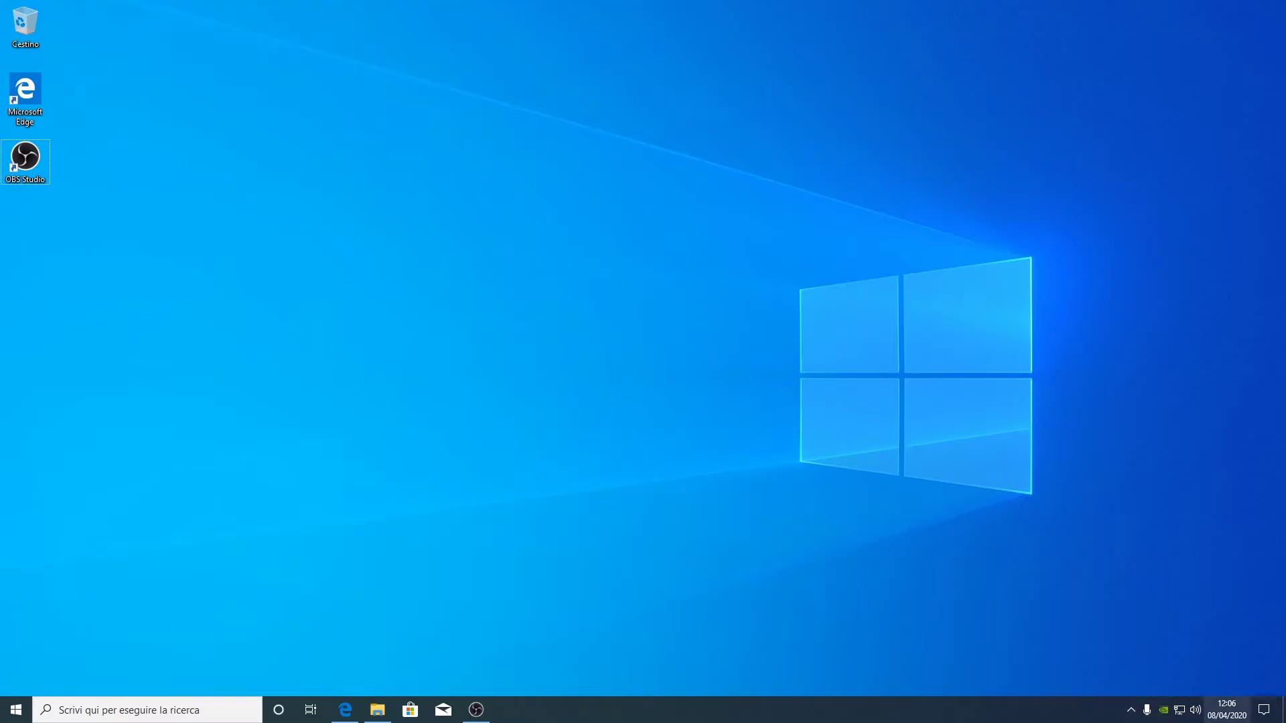
- Show the hidden notification area icons and close them again
click(1132, 711)
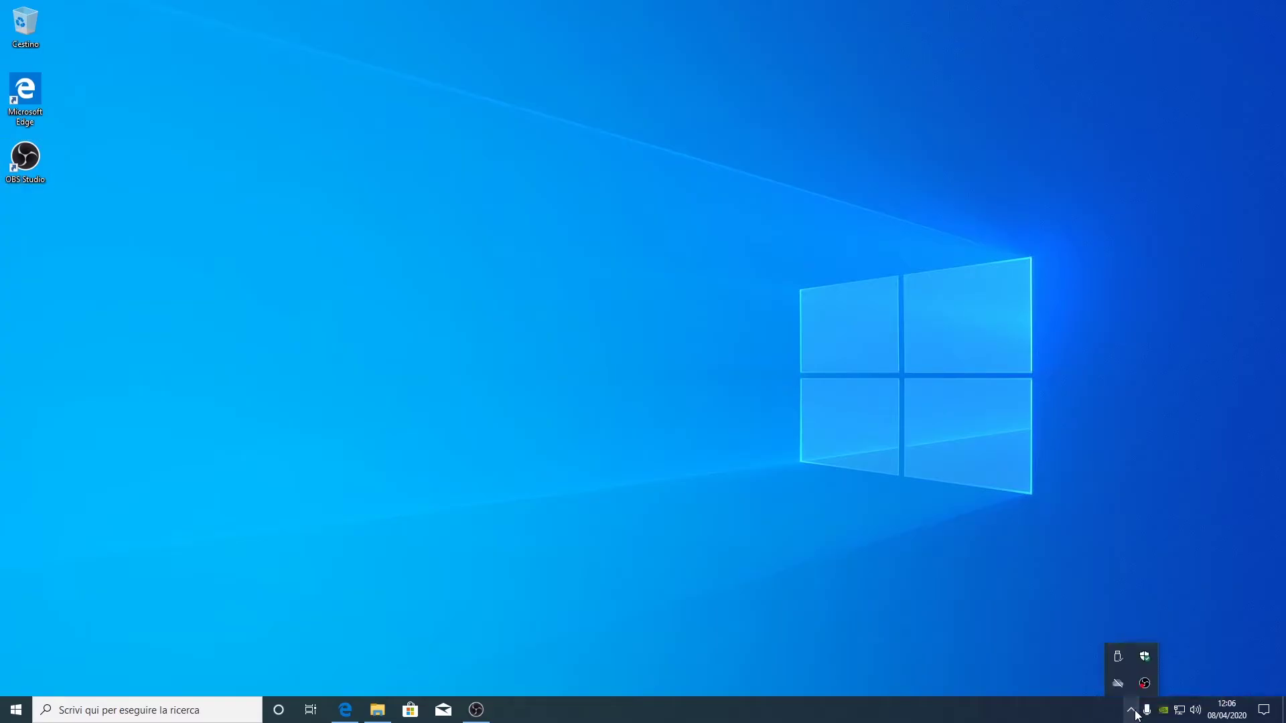
click(1278, 574)
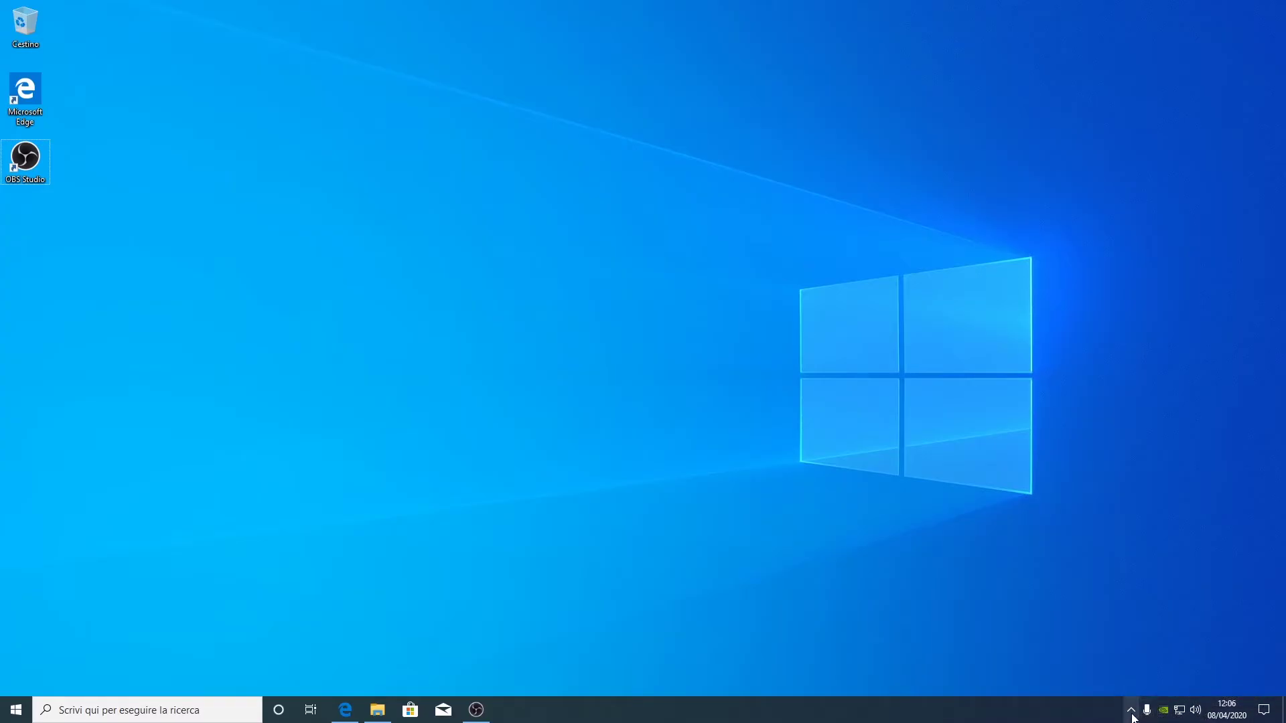
- View the speaker volume control, close it, and check the network icon in the notification area
click(1196, 711)
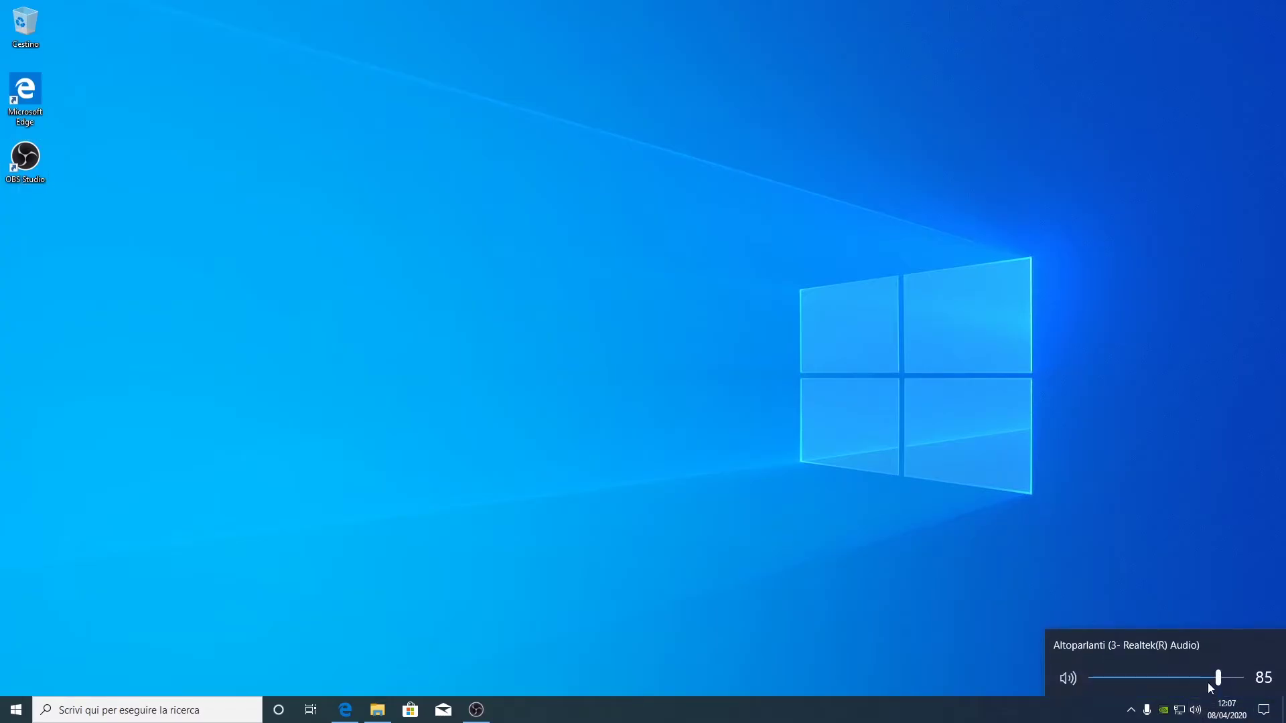
click(1139, 557)
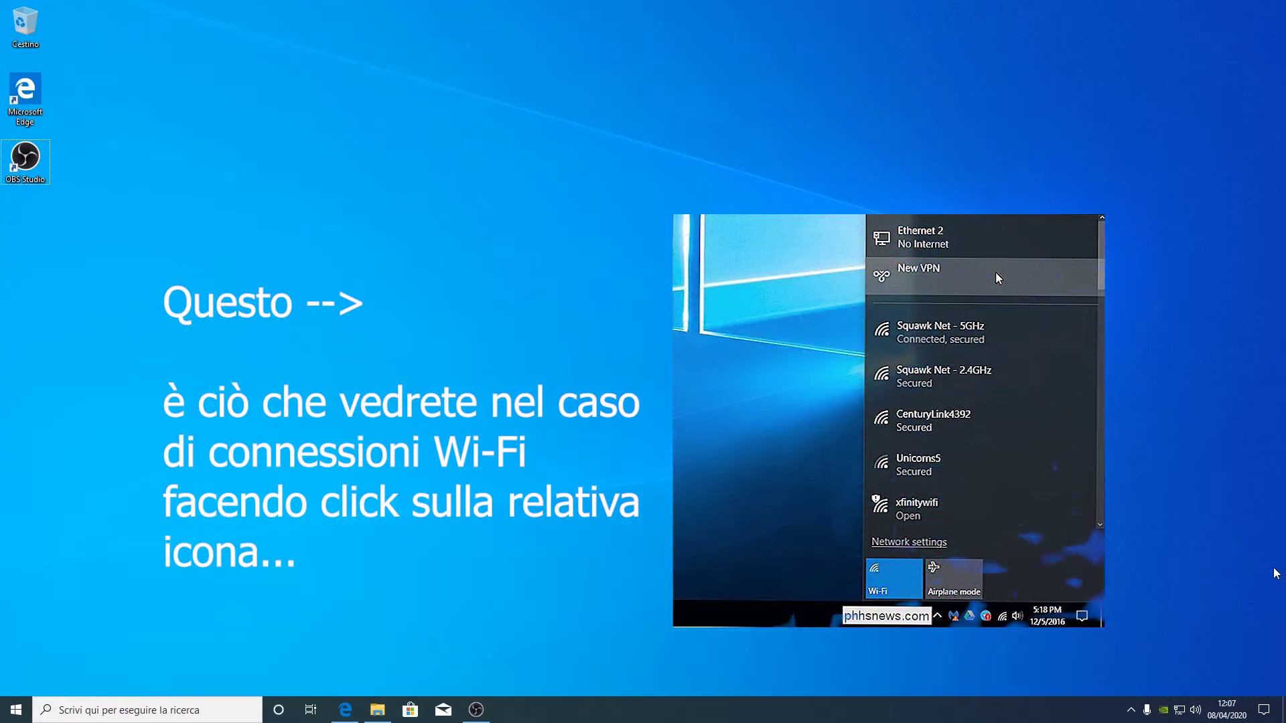
click(1184, 710)
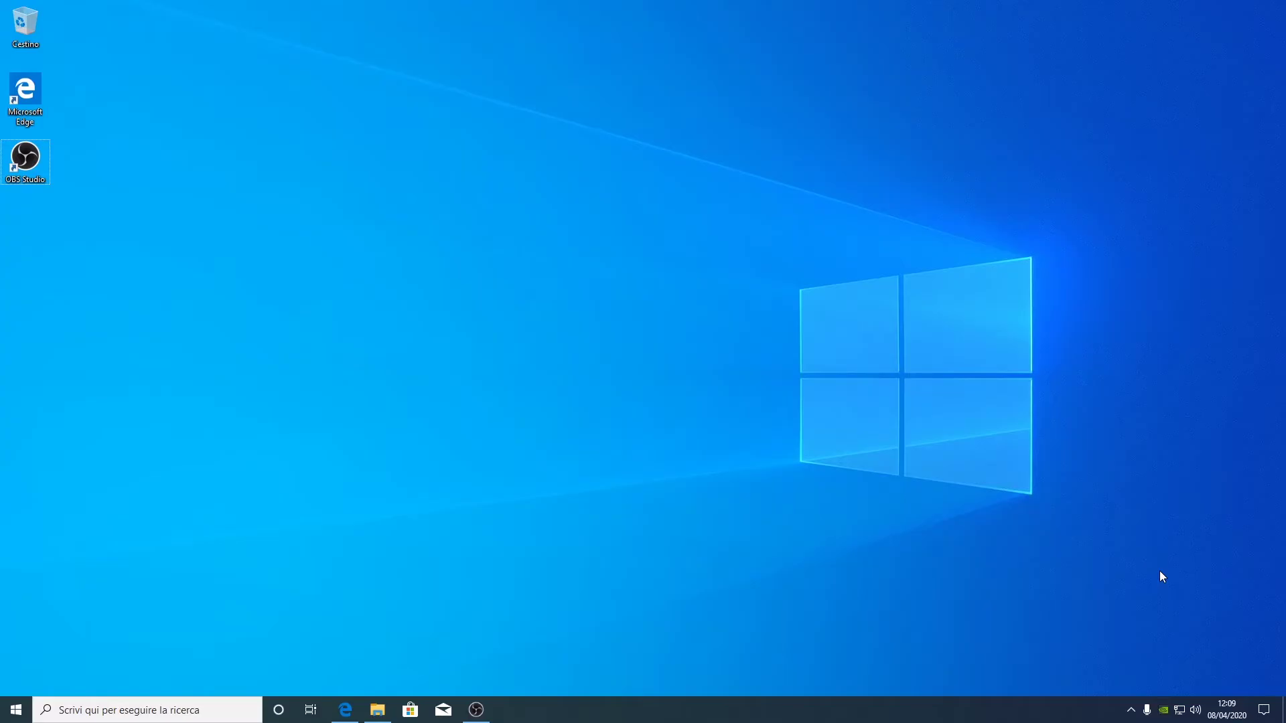
- Show and hide the overflow icons of the notification area again to examine them
click(1138, 707)
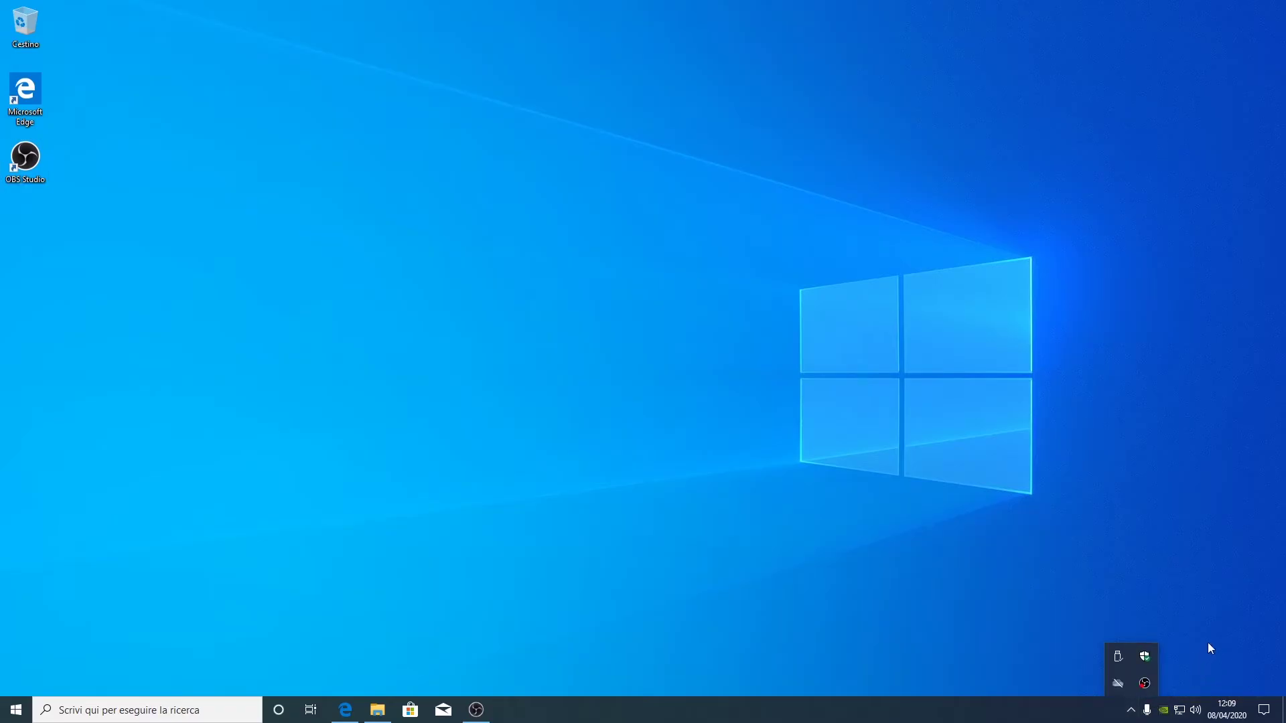
click(1131, 705)
click(1131, 711)
click(1140, 667)
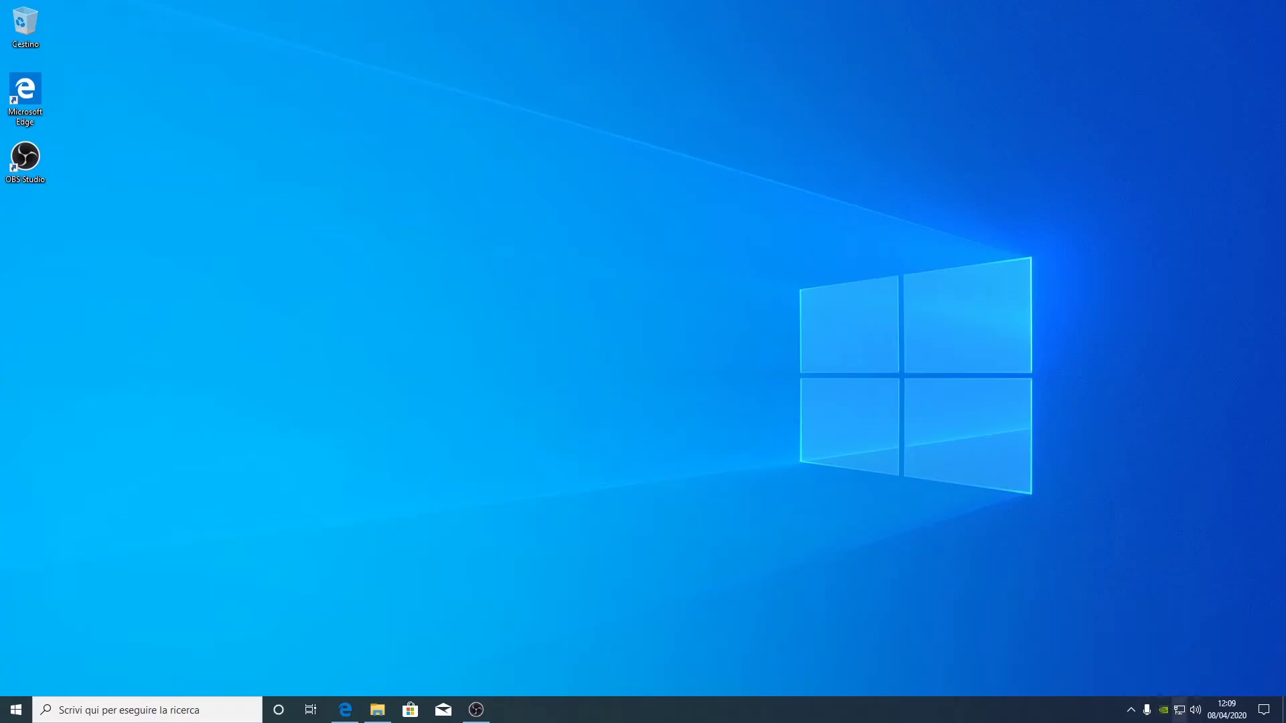
- Move the shield icon with the green mark from the hidden icons to the visible notification area
click(1131, 710)
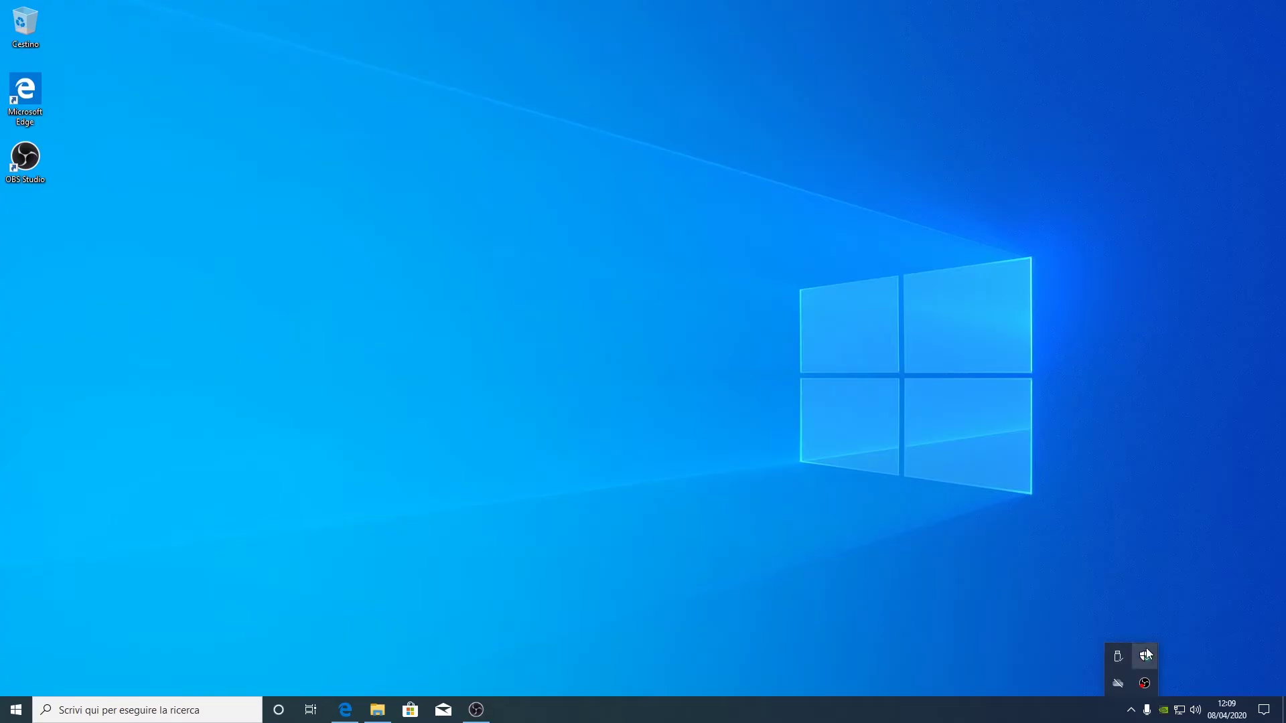
drag(1146, 709, 1132, 710)
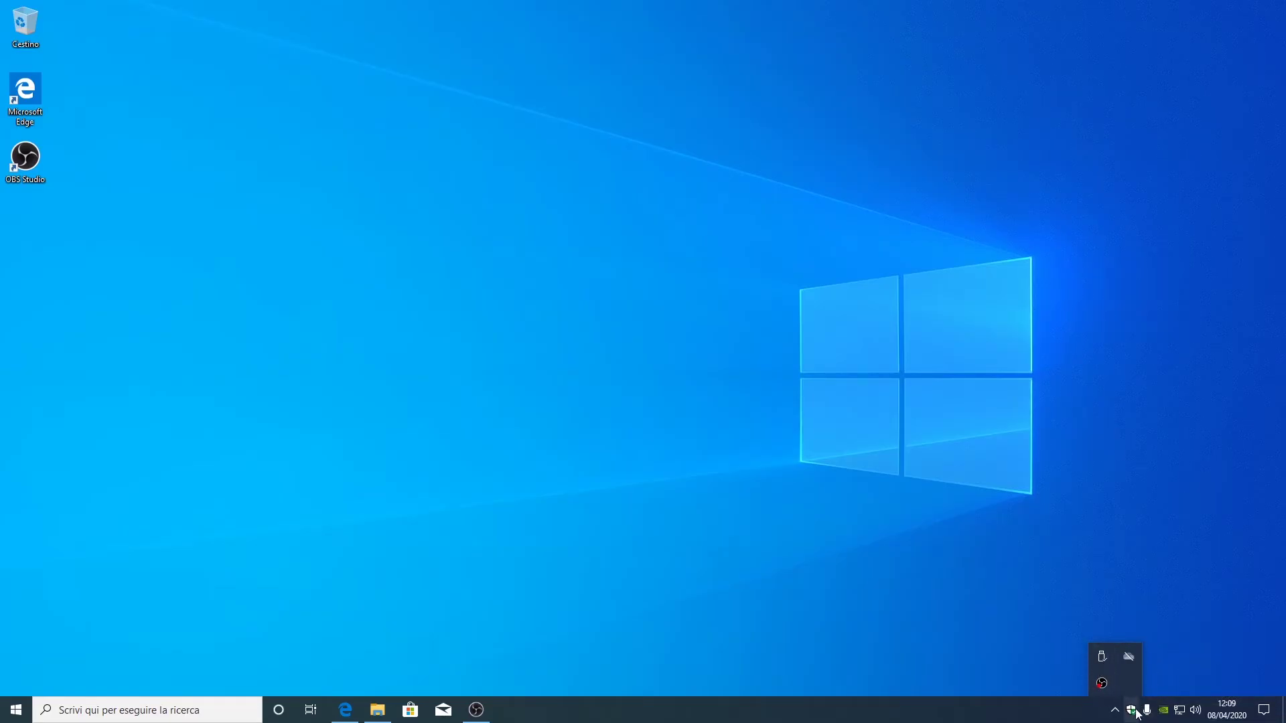
mouse_move(1131, 710)
mouse_down()
mouse_move(1128, 681)
mouse_move(1147, 691)
mouse_move(1136, 716)
mouse_up()
- View the OneDrive pop-up from the hidden notification icons, then close it and dismiss the hidden icons
click(1122, 663)
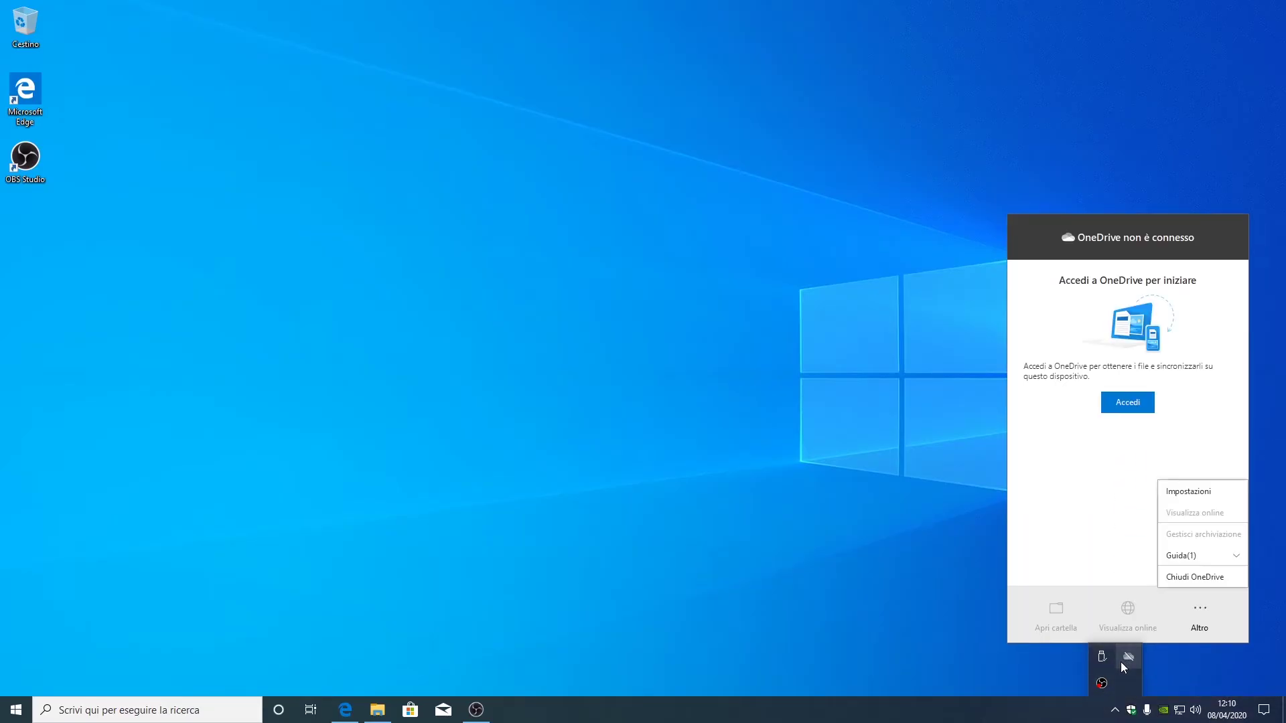
click(1121, 663)
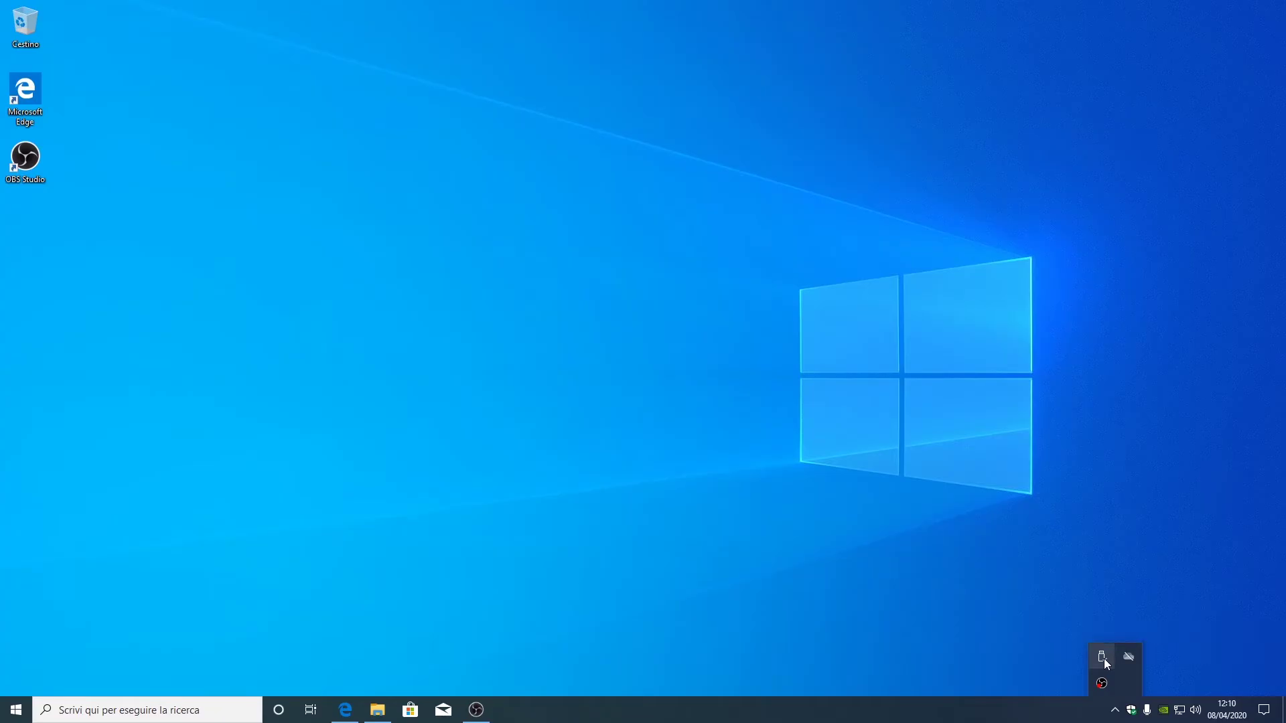
click(1034, 632)
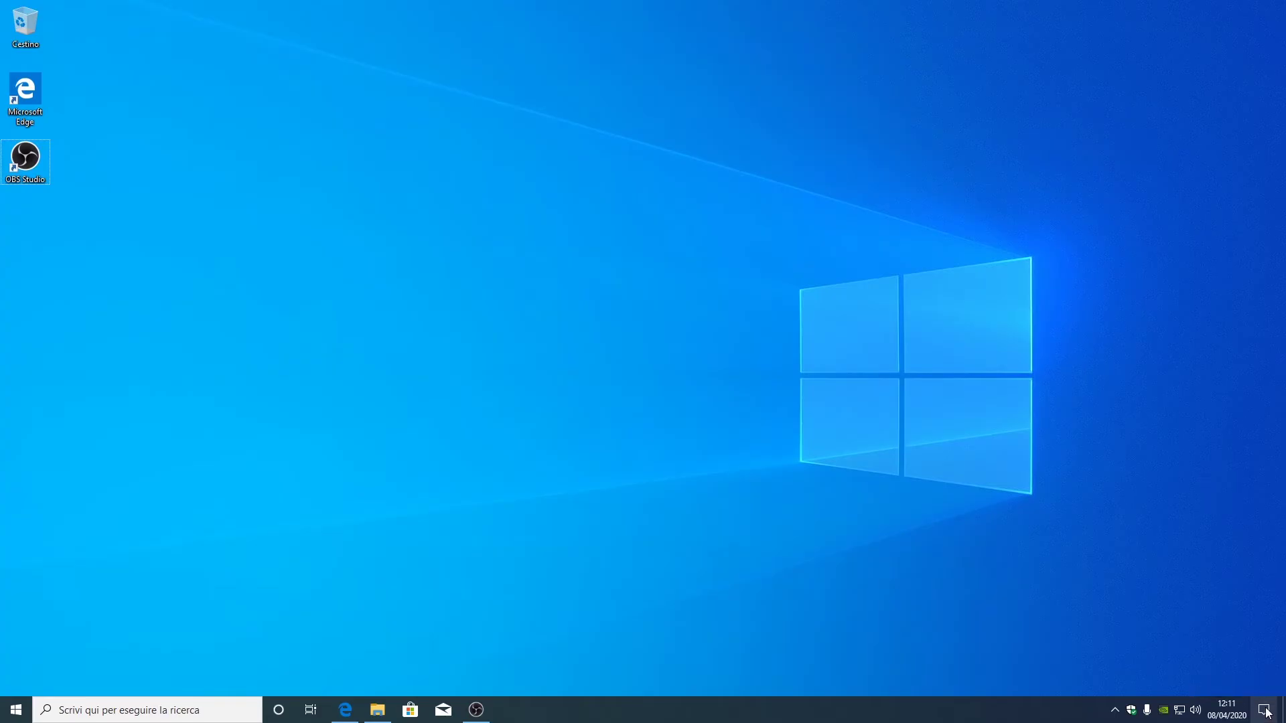
- Open all Windows settings from the action center and go to the Data/ora e lingua category
click(1266, 711)
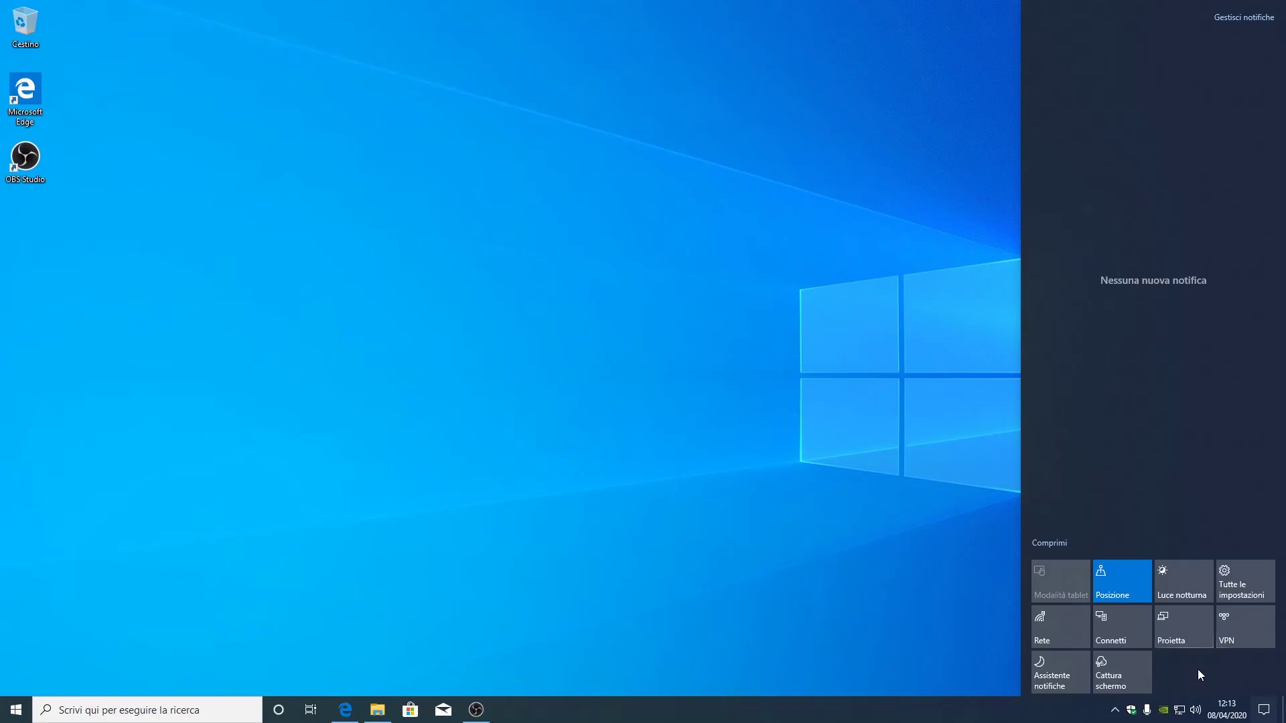
click(1248, 590)
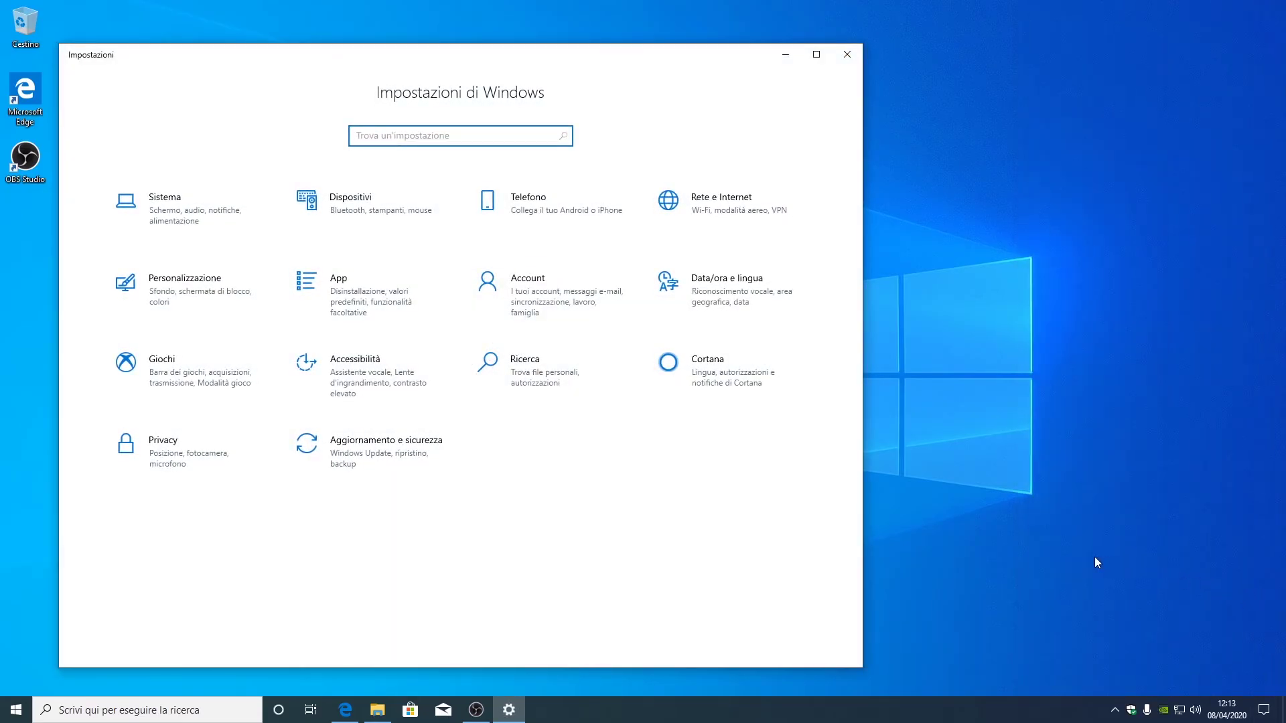
click(739, 315)
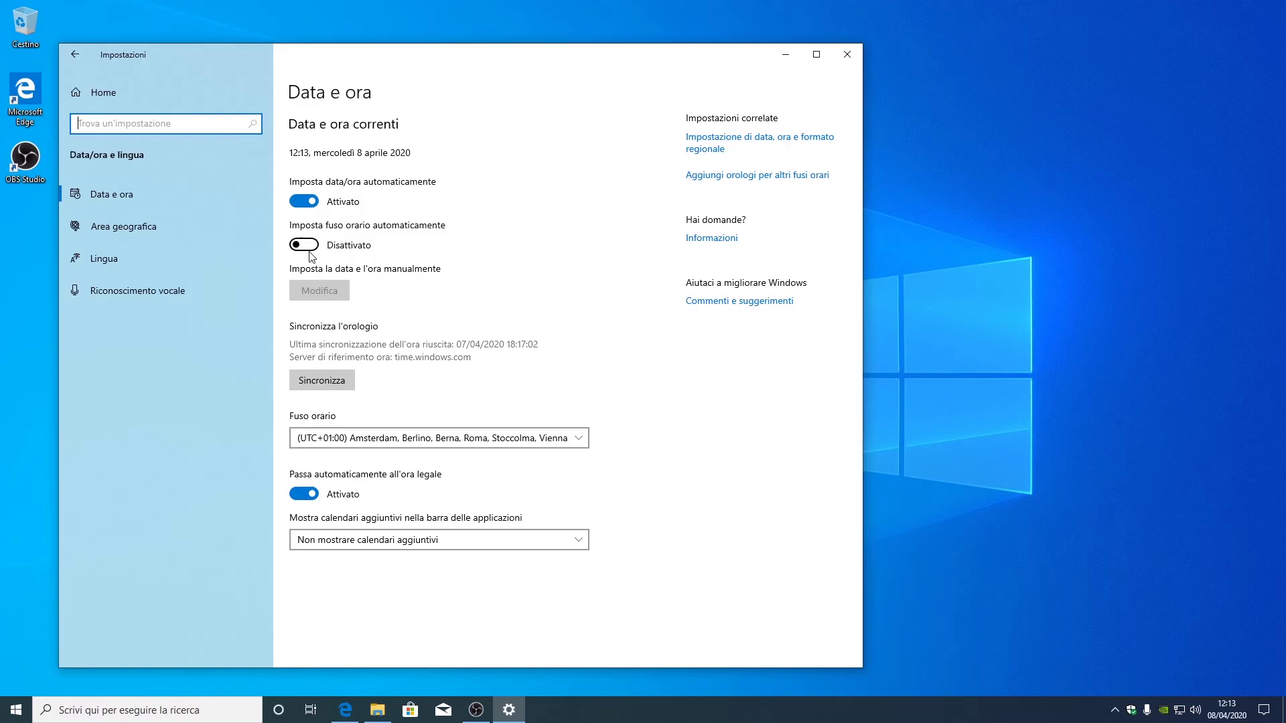
- Turn off automatic date and time, view the manual change dialog, cancel it, and turn the automatic setting on again
click(305, 201)
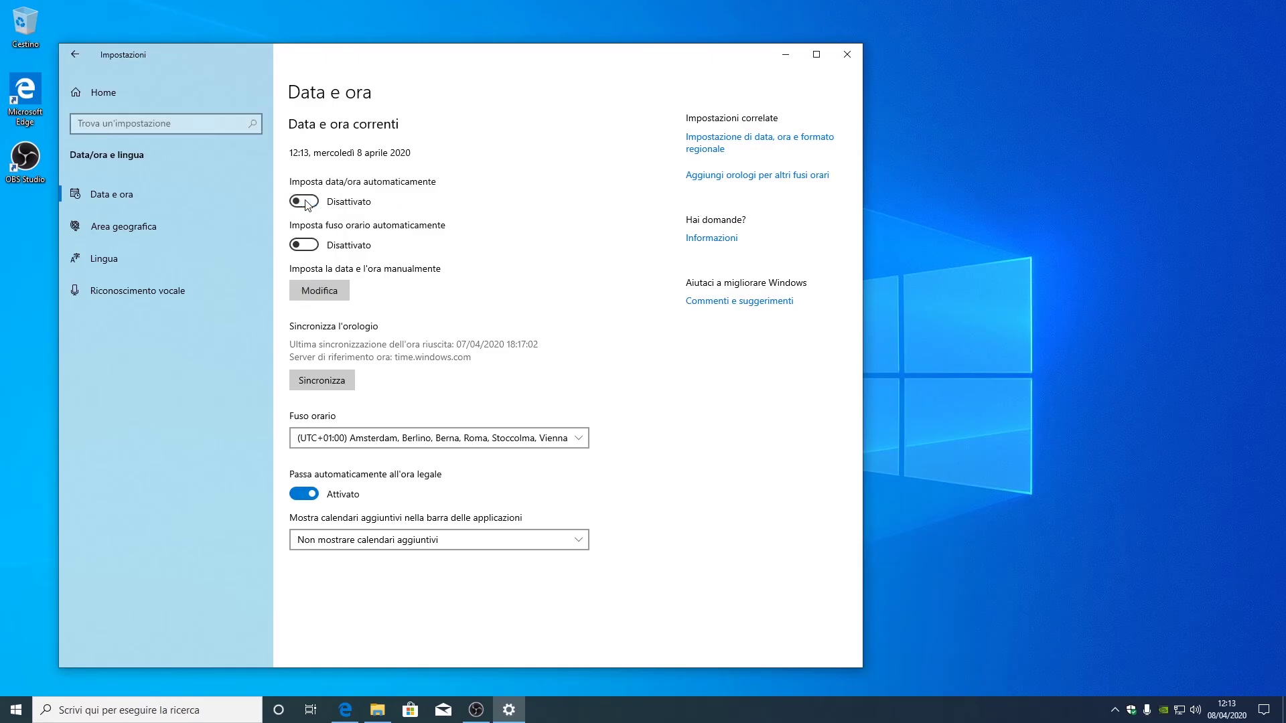
click(314, 292)
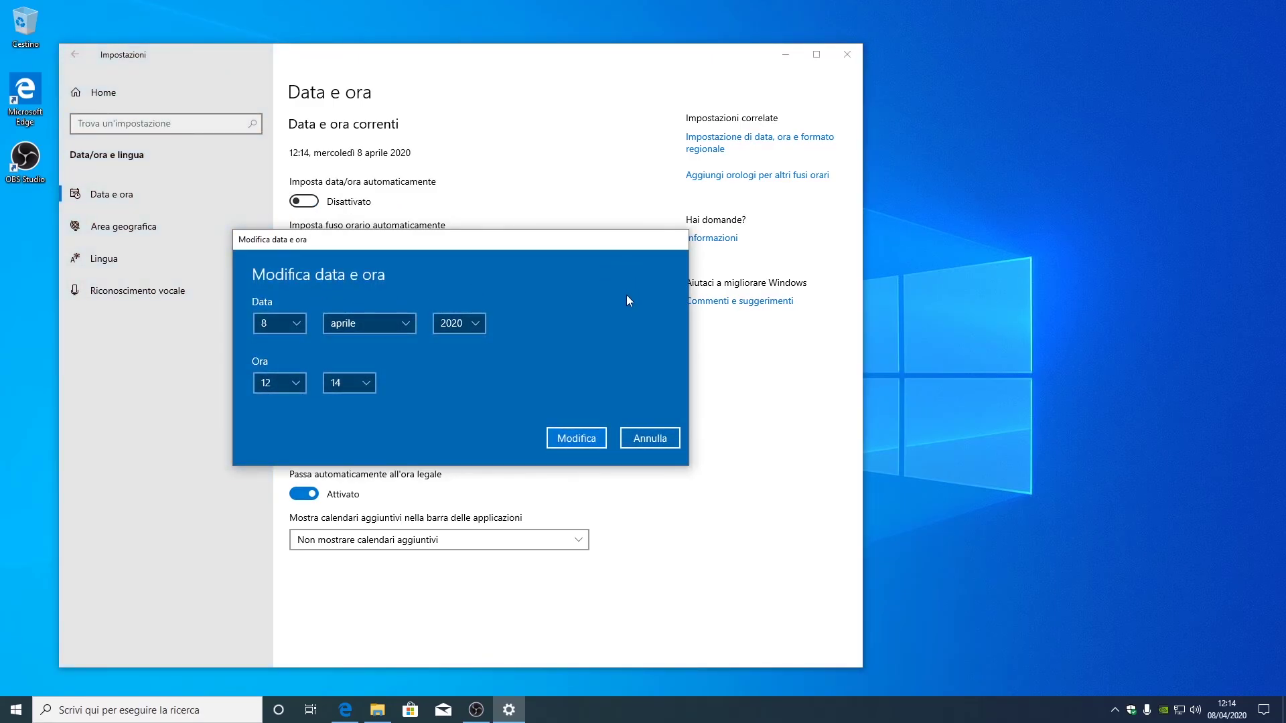
click(644, 433)
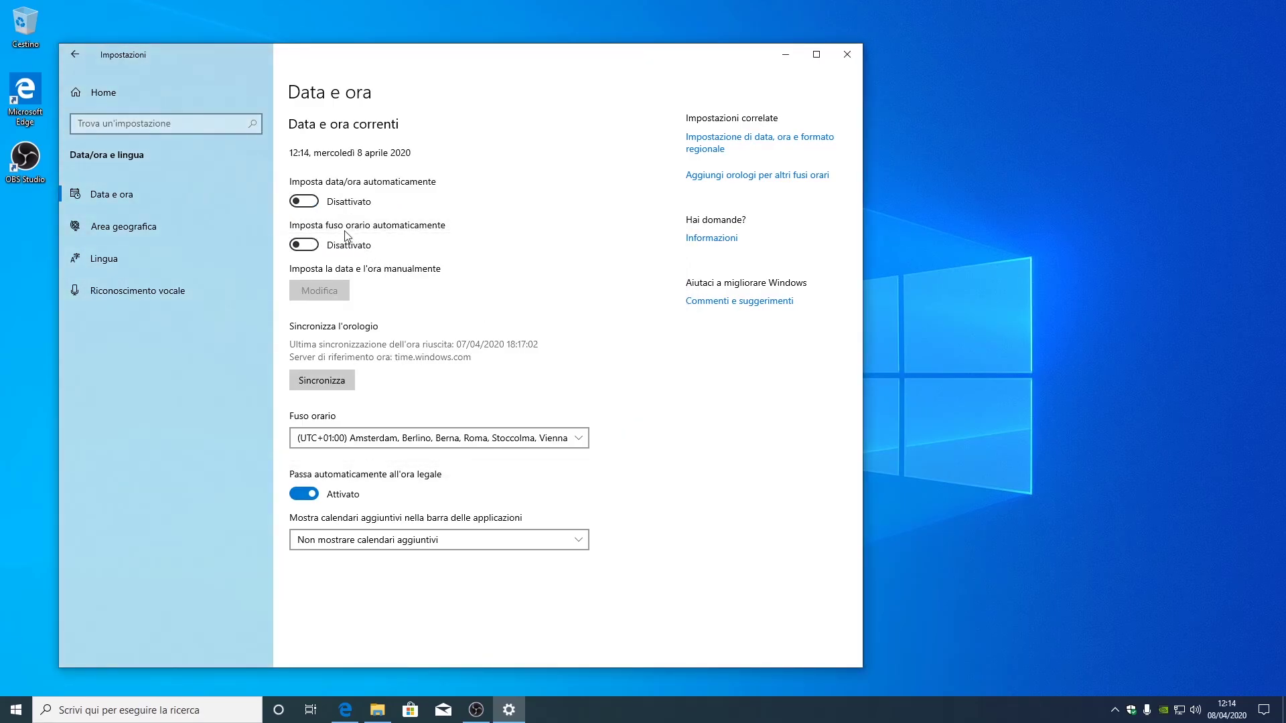
click(312, 201)
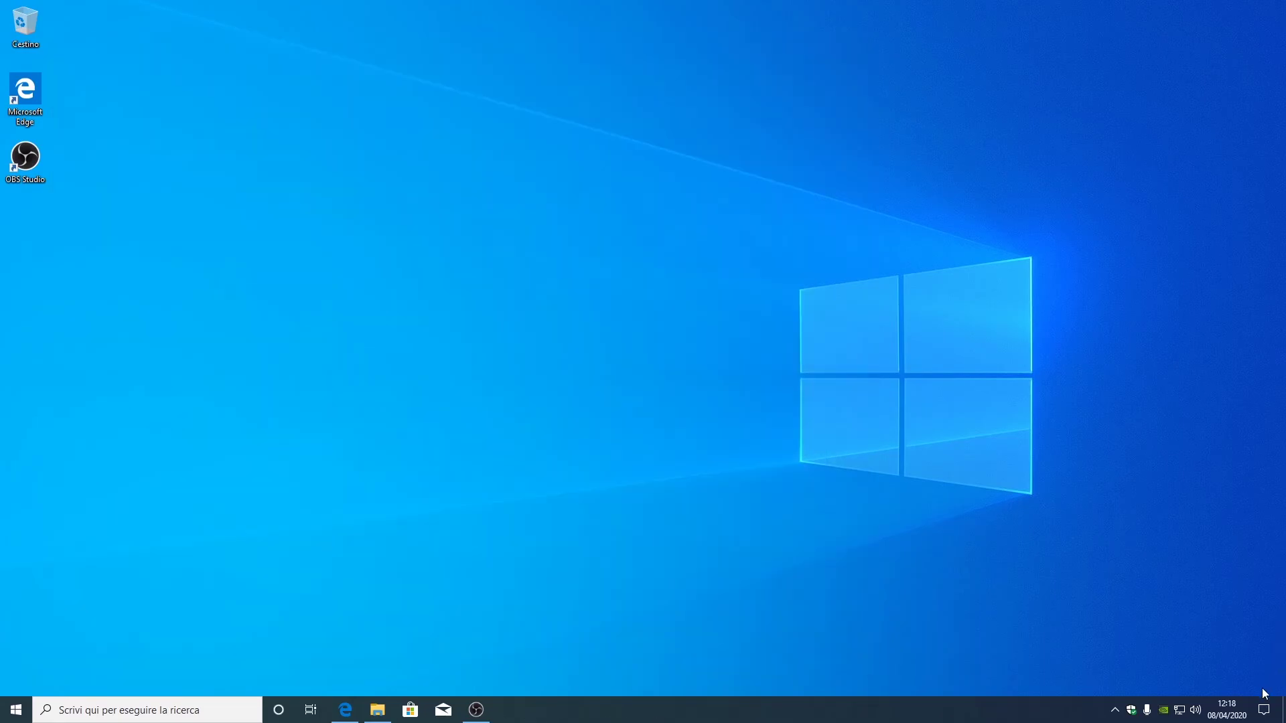
- View the action center's quick actions, close it, and open Windows Settings from the Start menu
click(1264, 710)
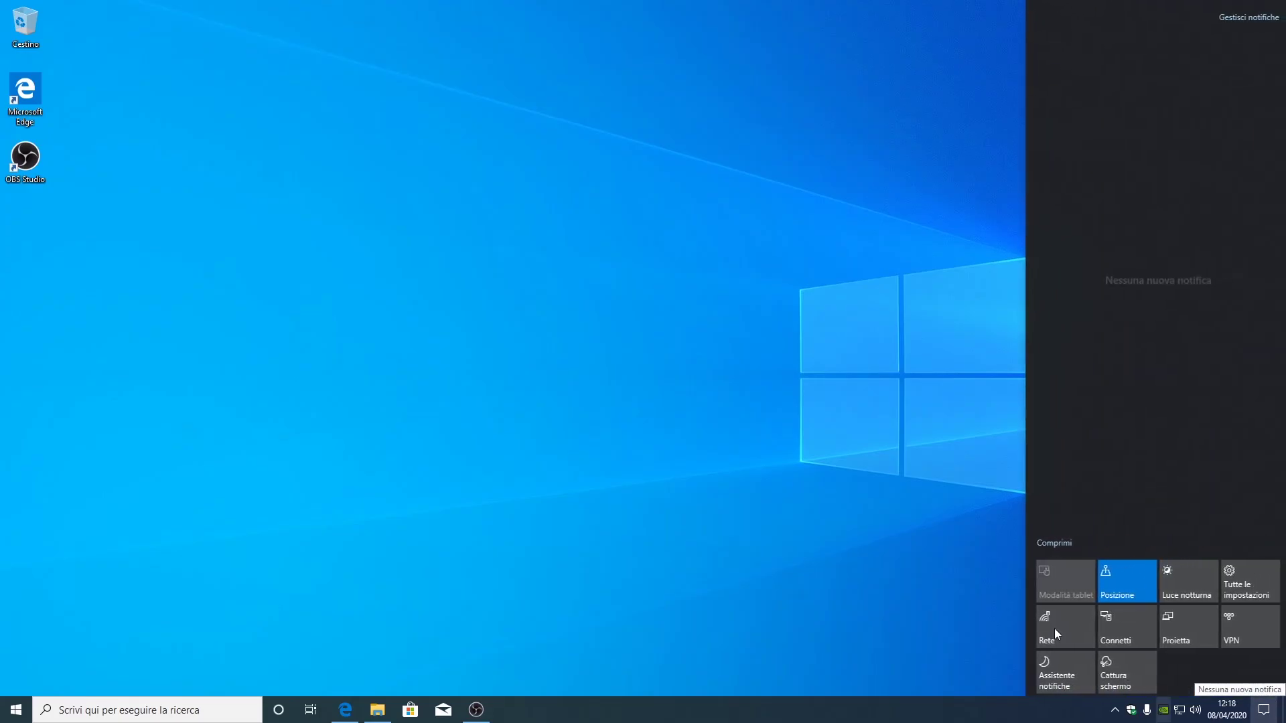
click(549, 323)
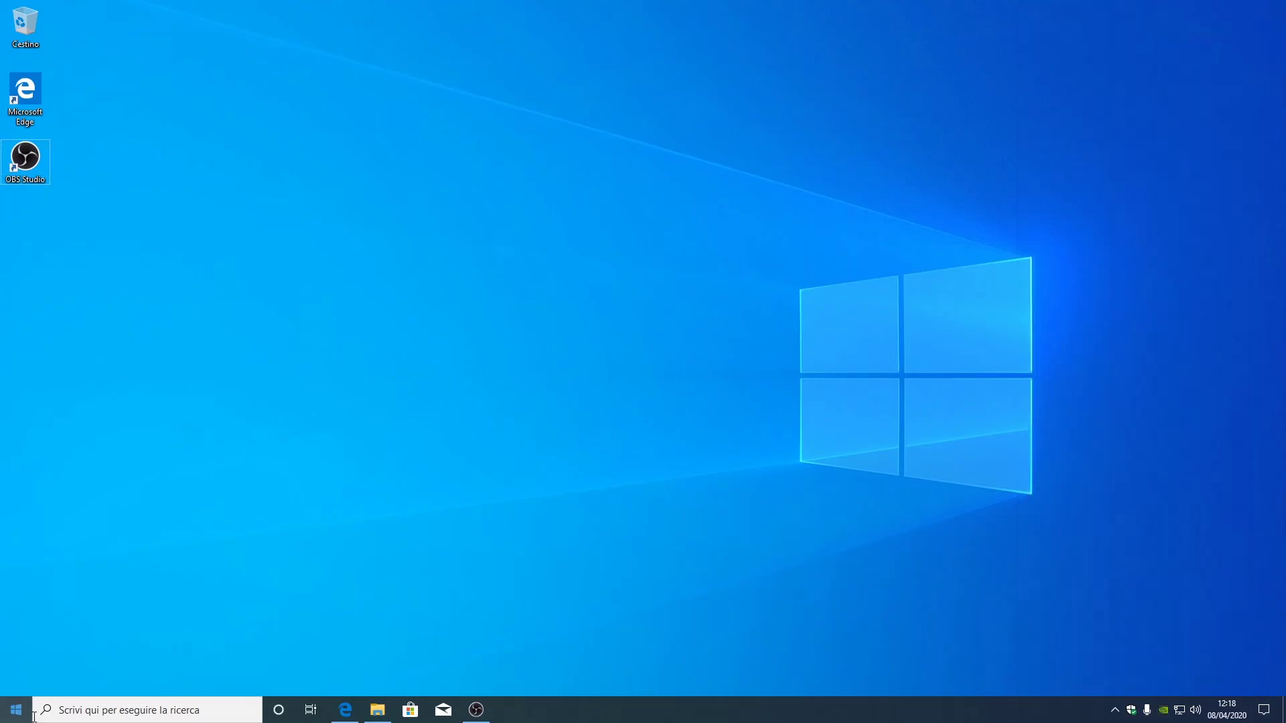
click(16, 710)
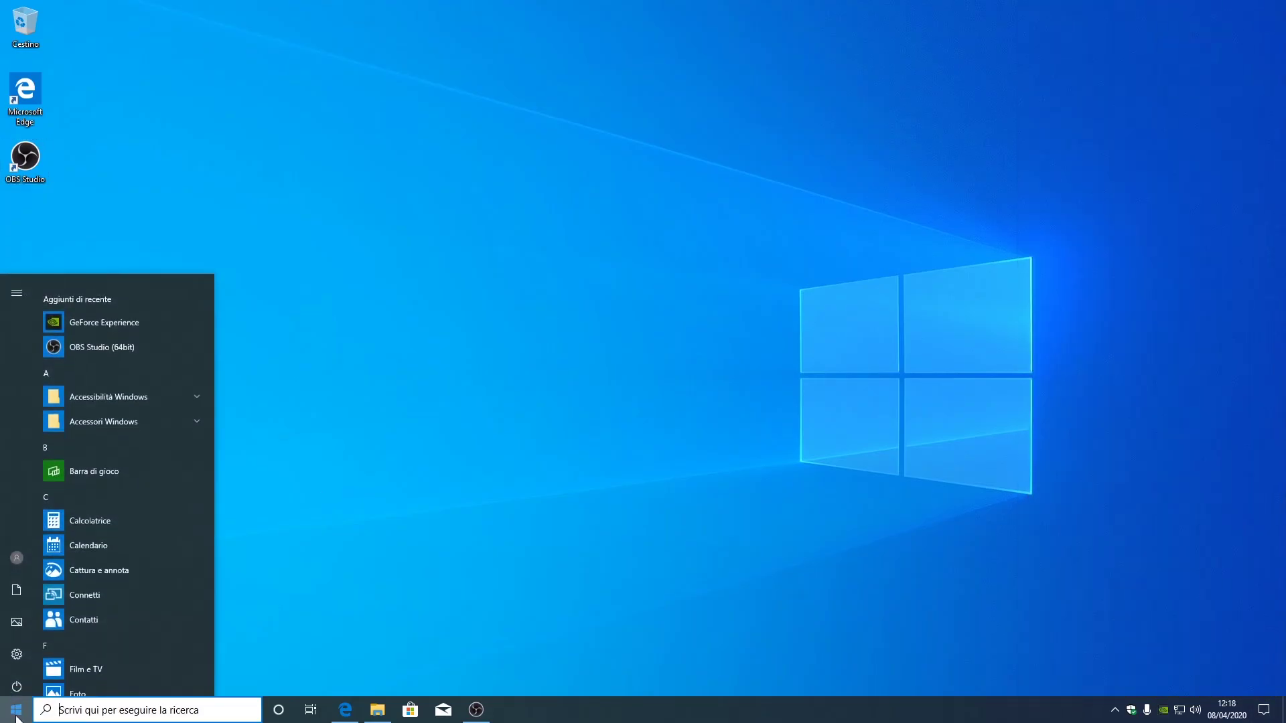
click(17, 649)
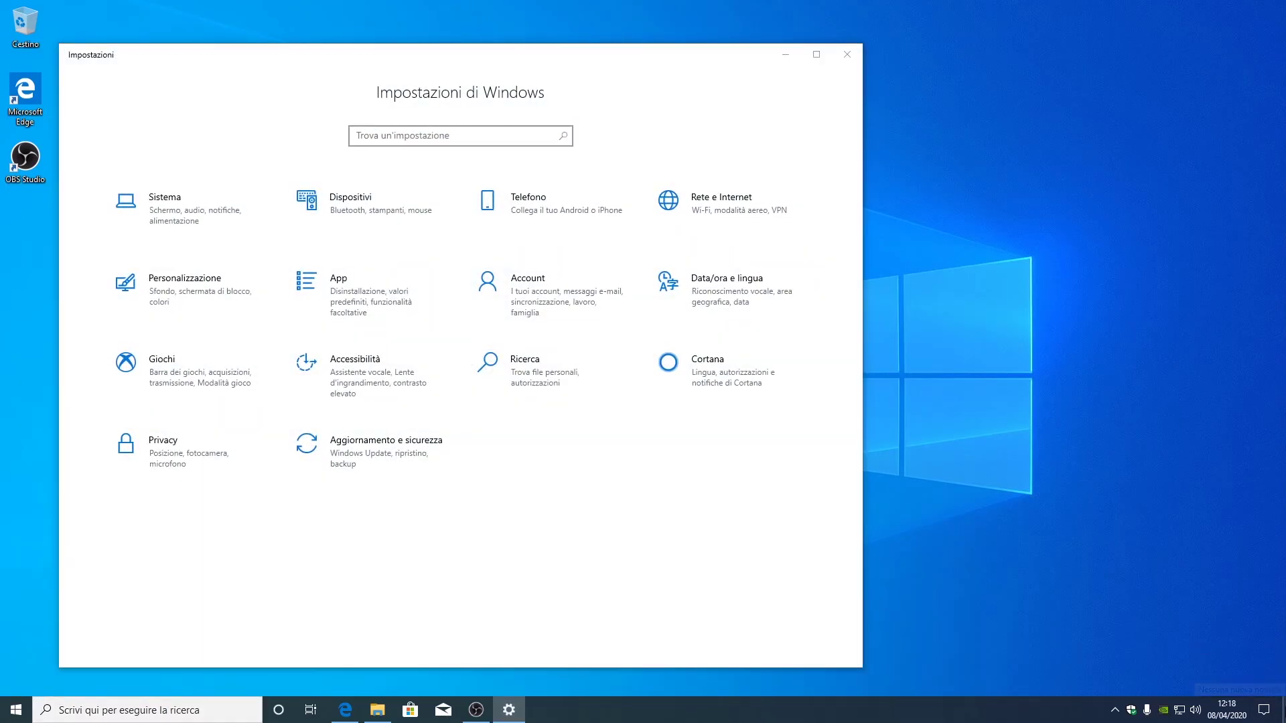
- Reopen all settings through the action center and show the Notifiche e azioni page under Sistema
click(1282, 710)
click(1264, 710)
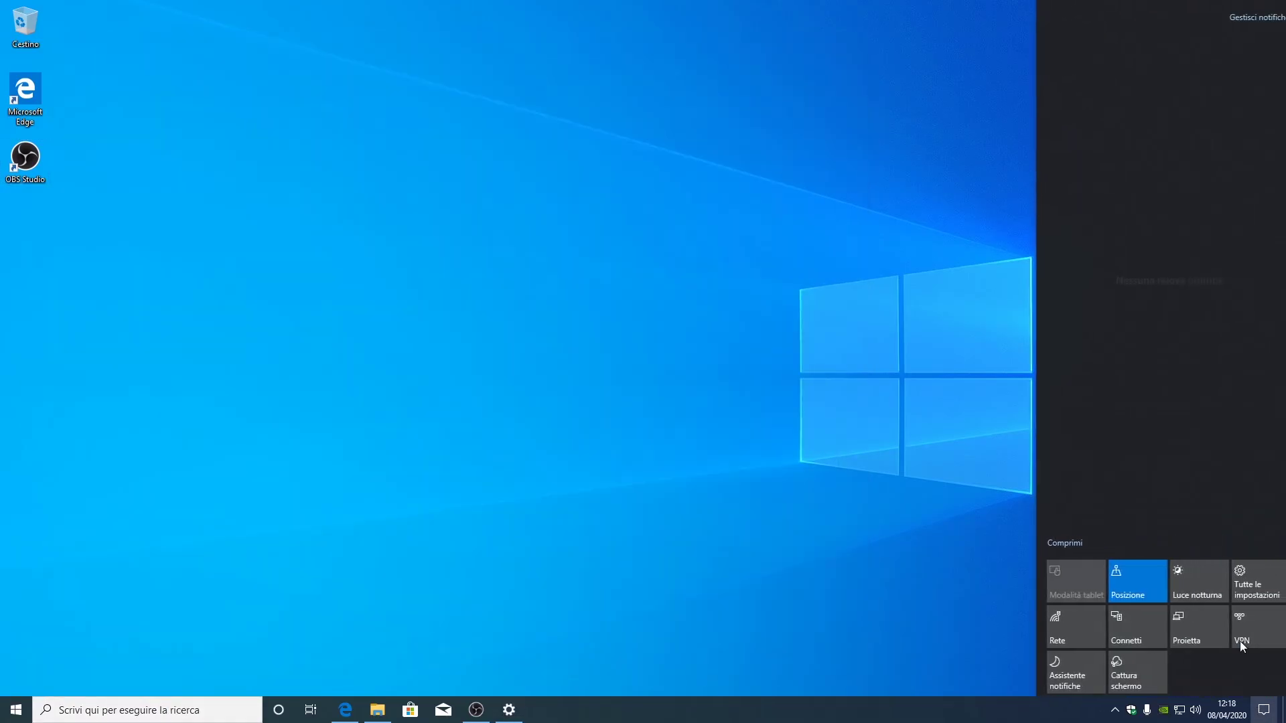
click(1250, 592)
click(501, 718)
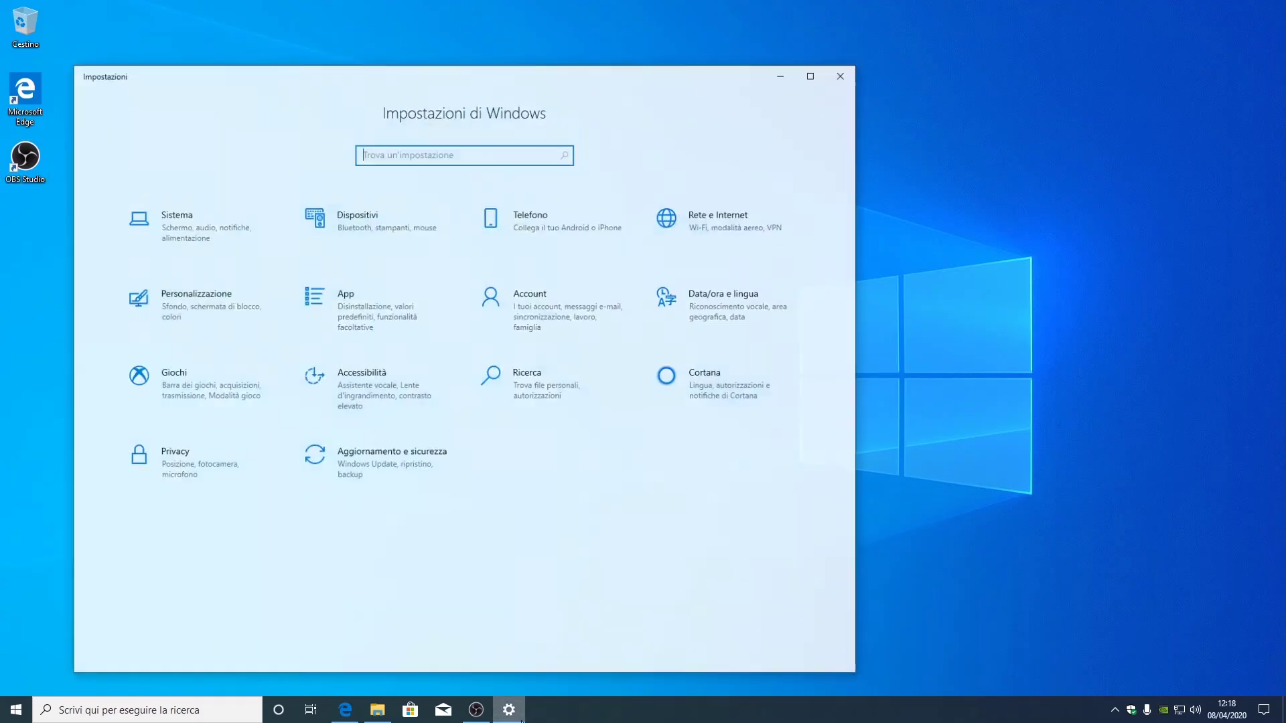
click(215, 216)
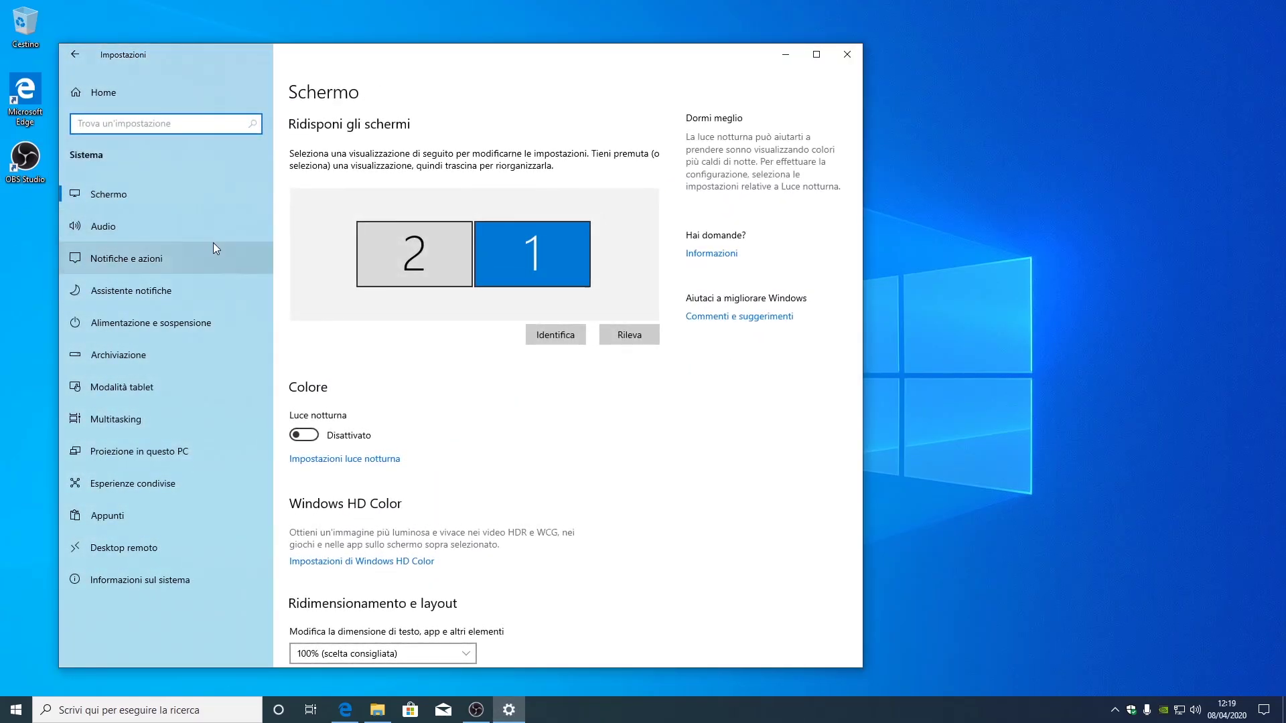
click(199, 266)
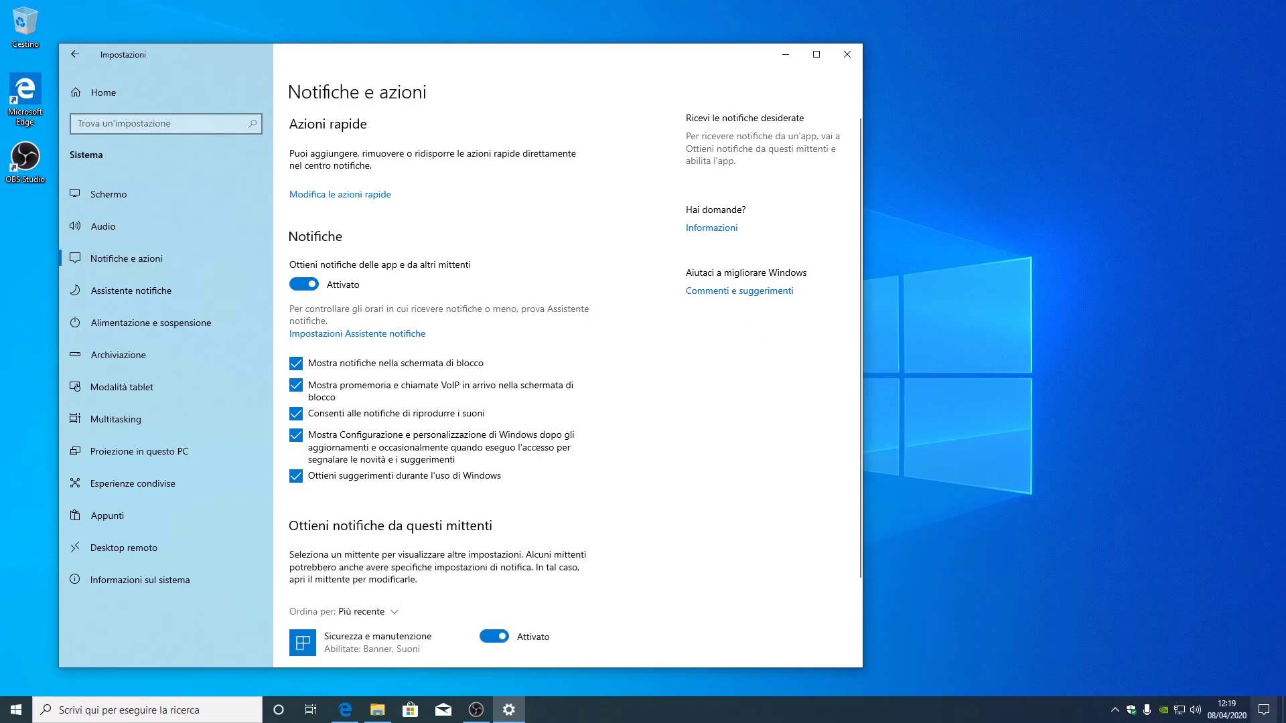
- Edit the action center's quick actions, moving Cattura schermo to the start of the second row
click(1263, 710)
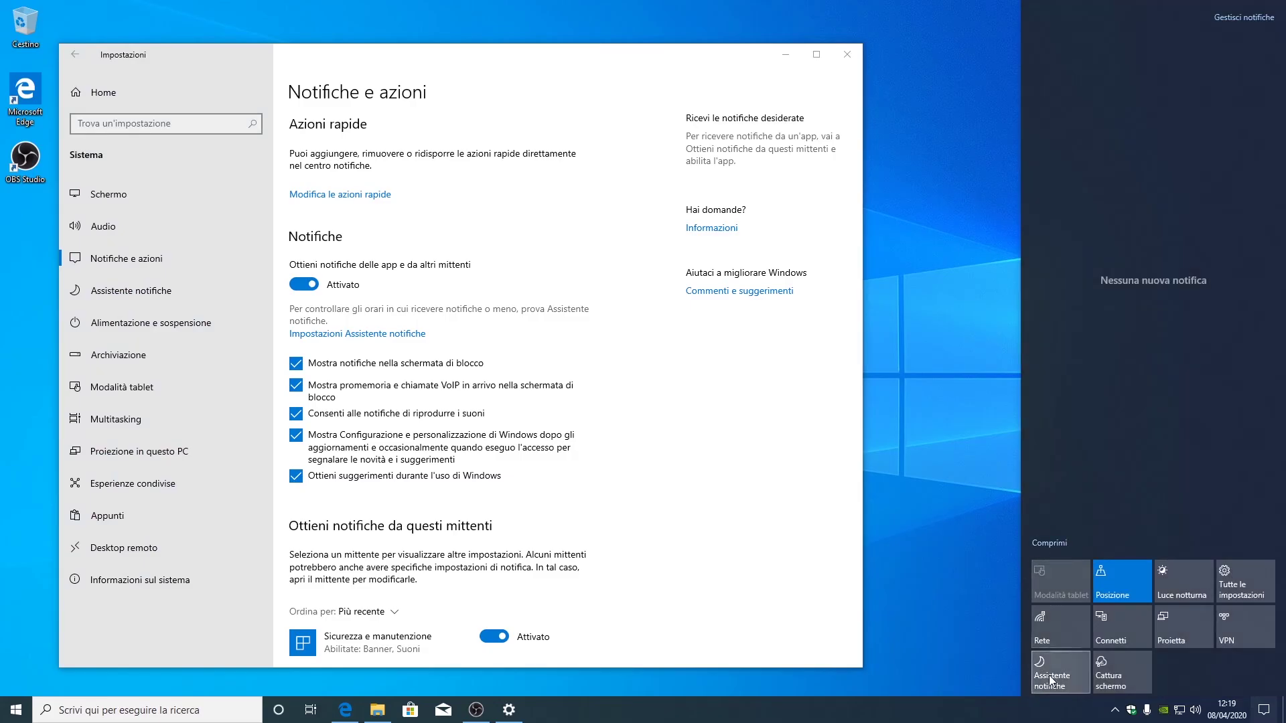
click(419, 261)
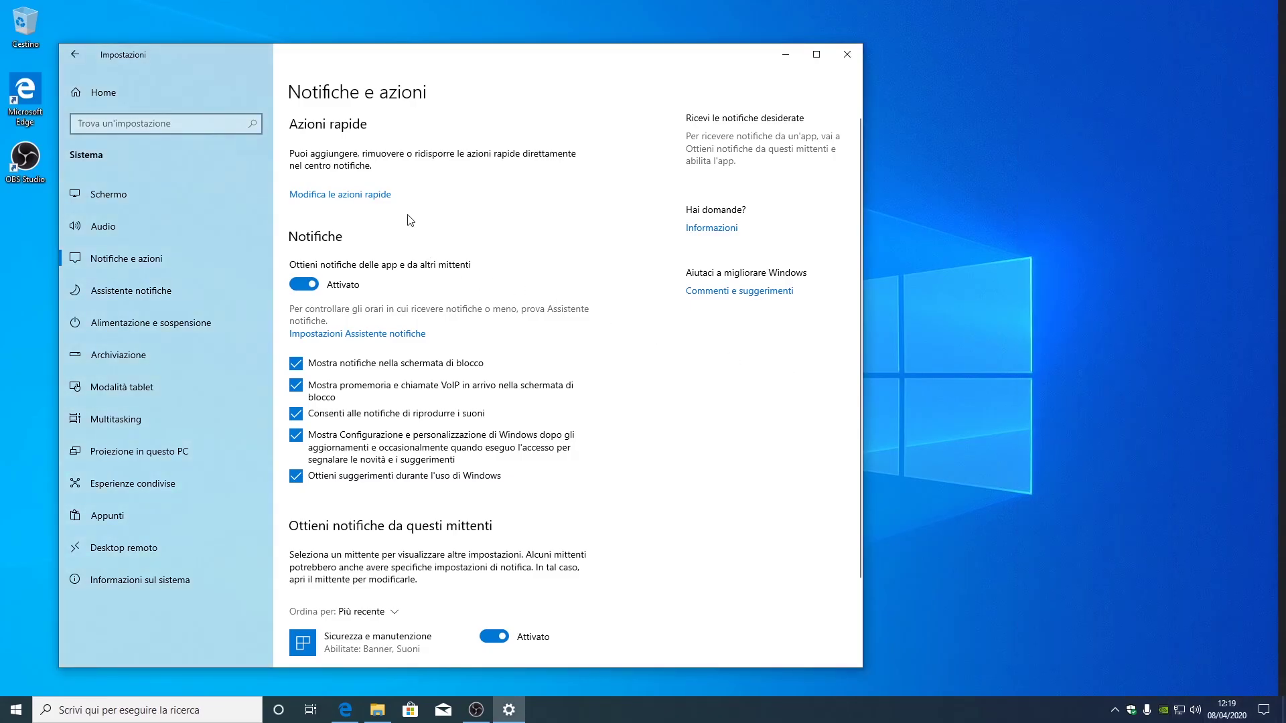
click(357, 196)
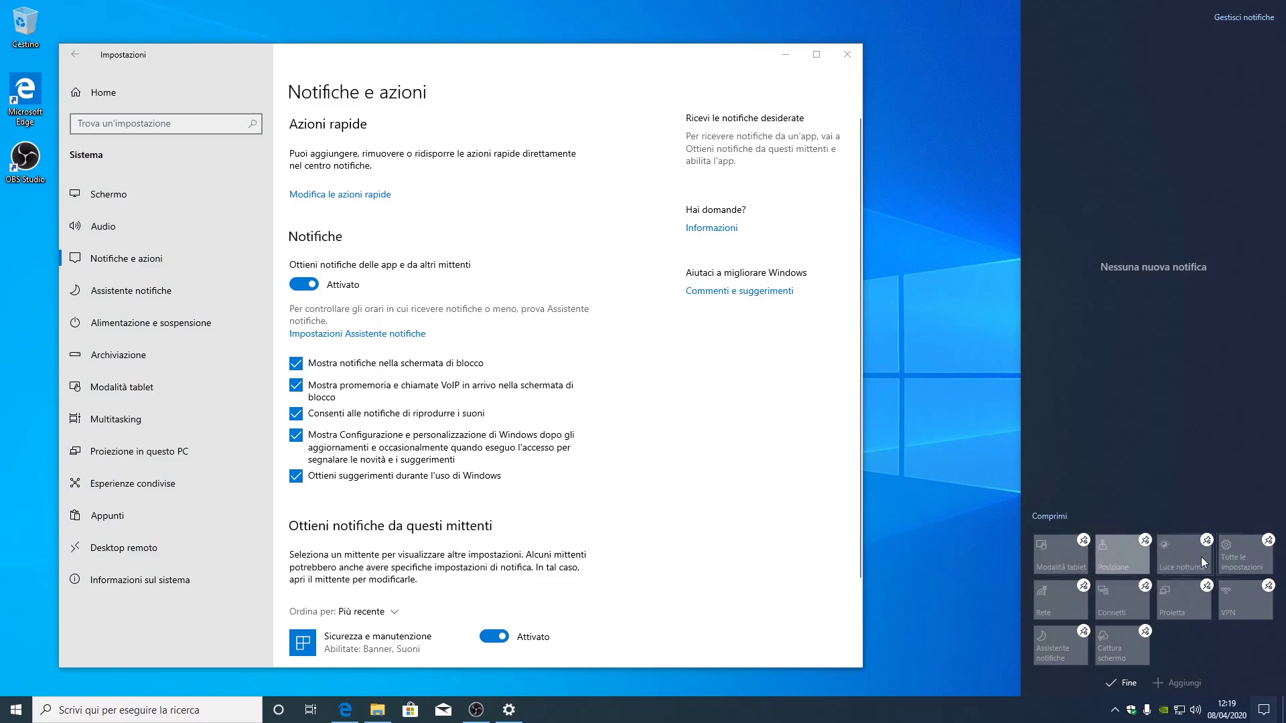
drag(1108, 640, 1103, 608)
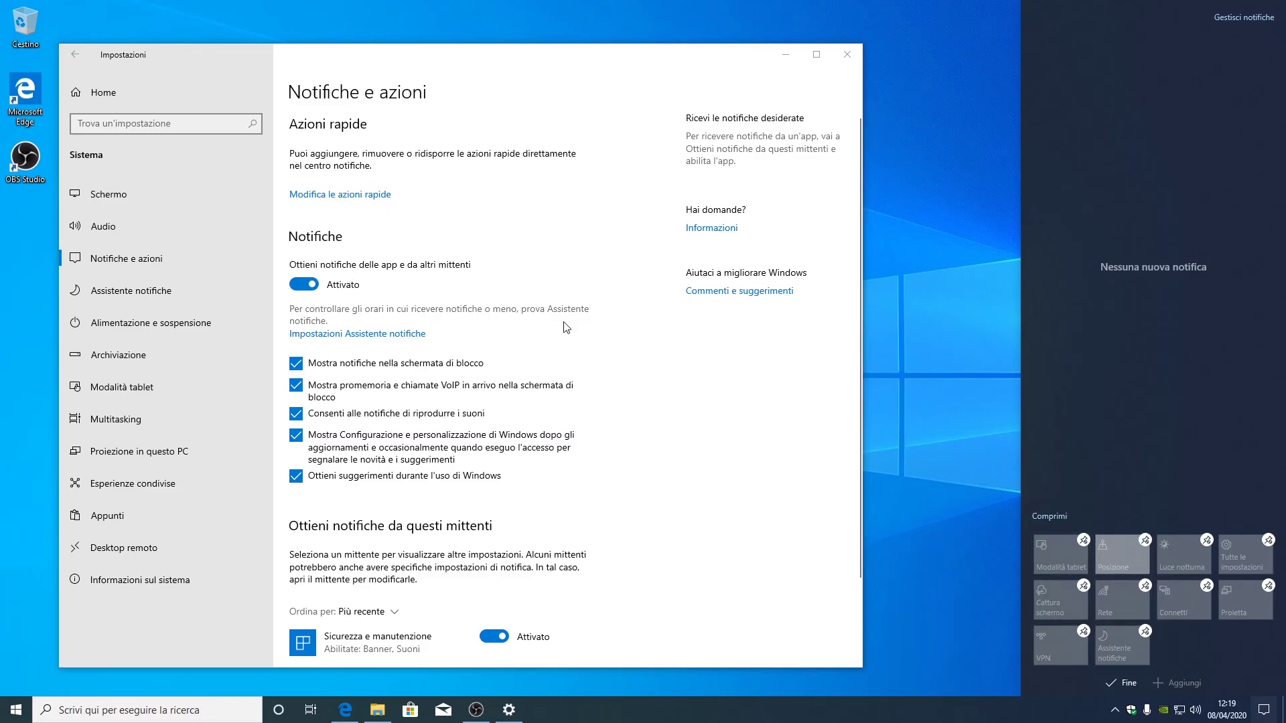
click(444, 244)
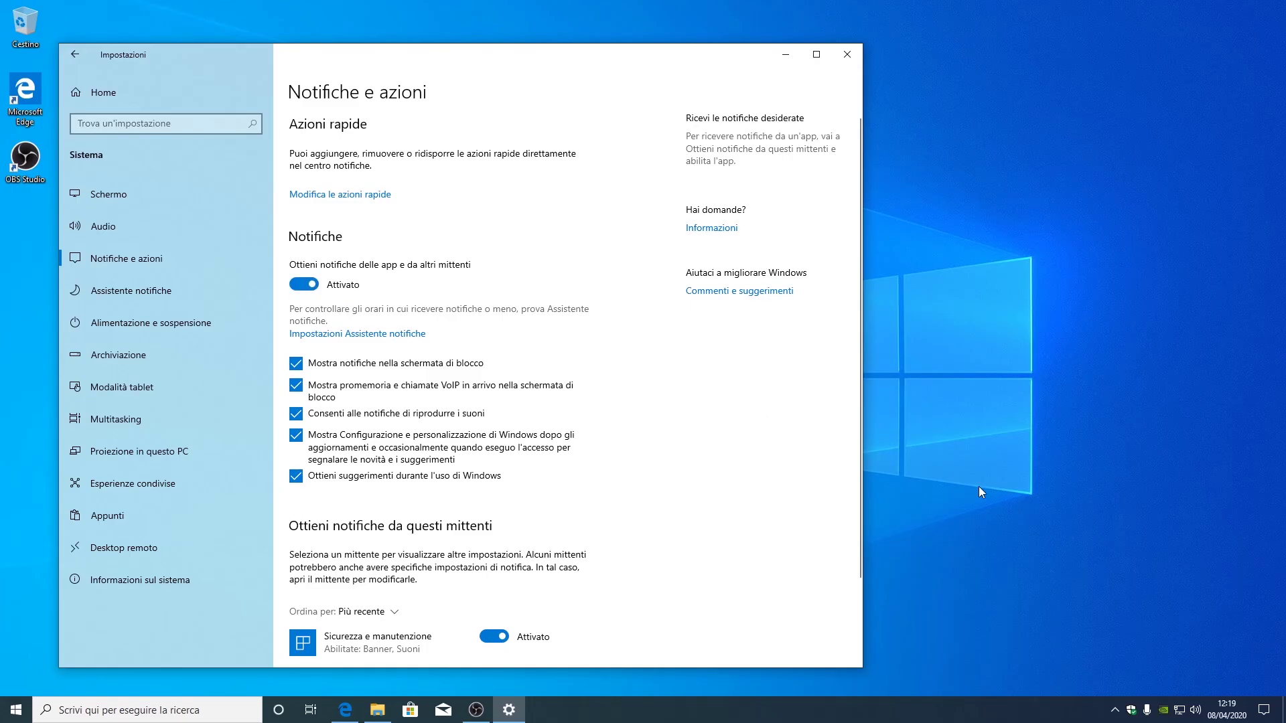
click(1275, 716)
click(1275, 717)
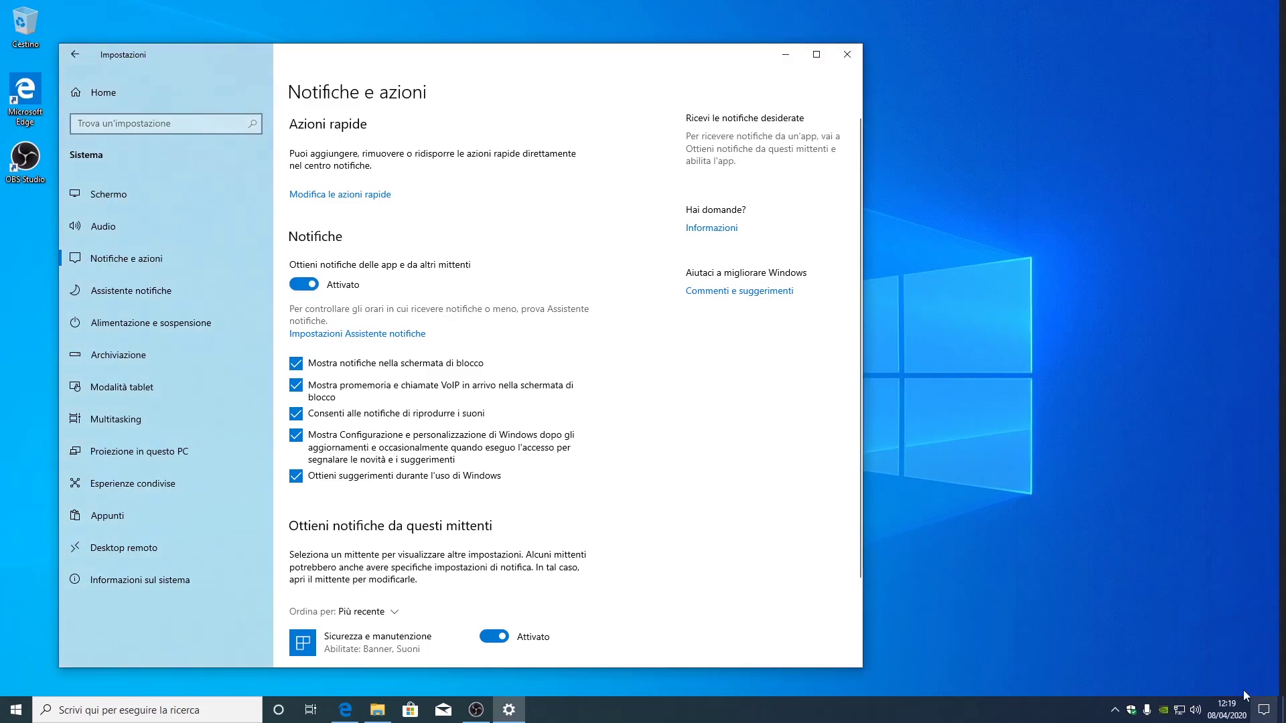
- Turn notifications from apps and other senders off and on again, and close Settings
scroll(508, 395, down, 2)
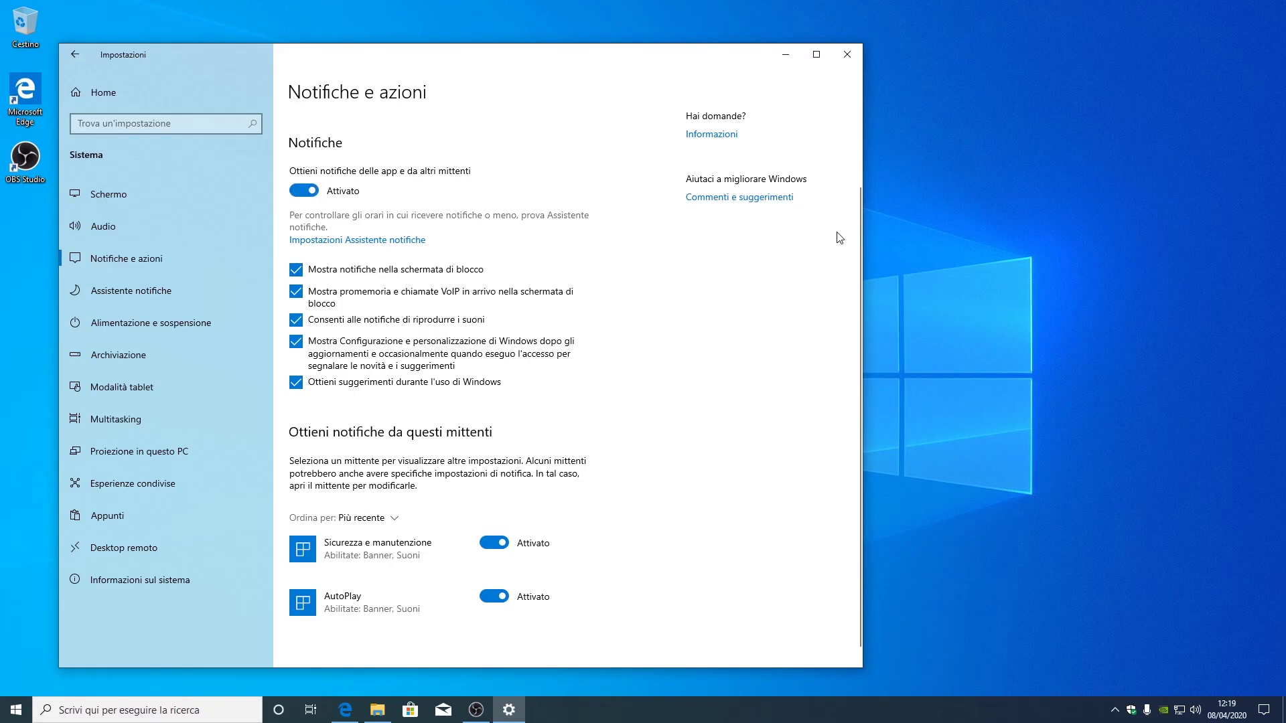
click(302, 194)
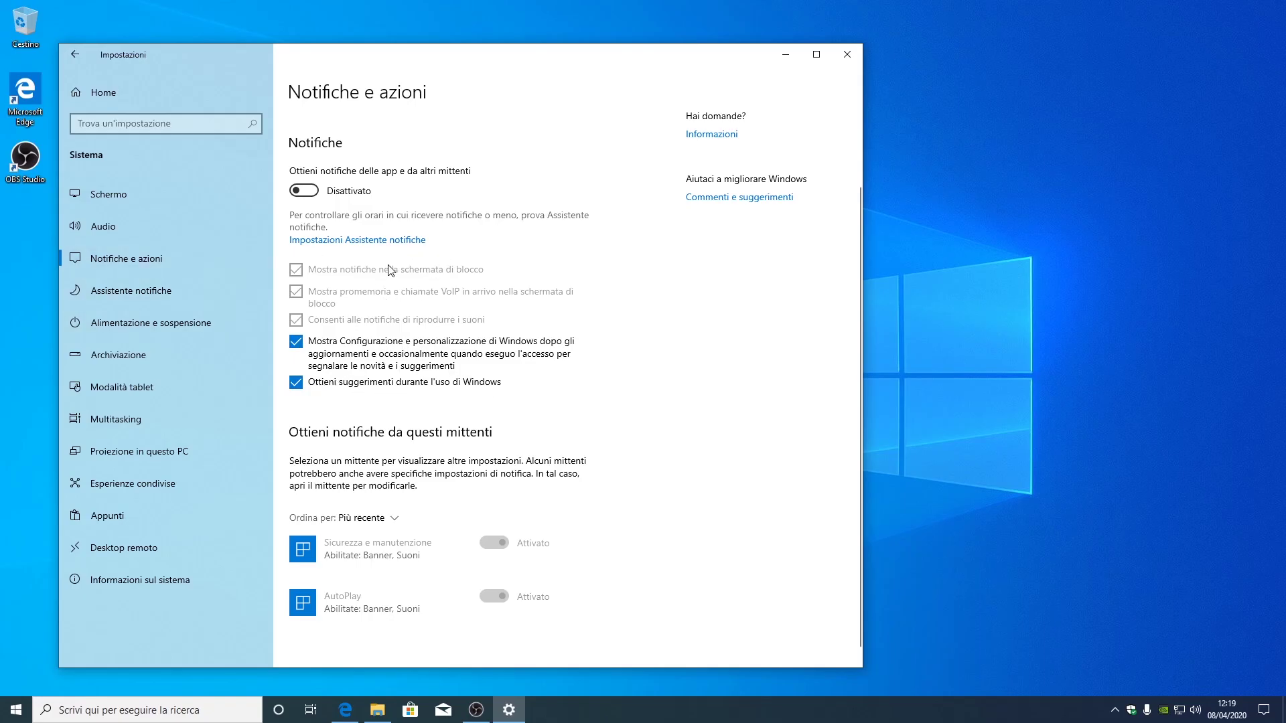
click(312, 191)
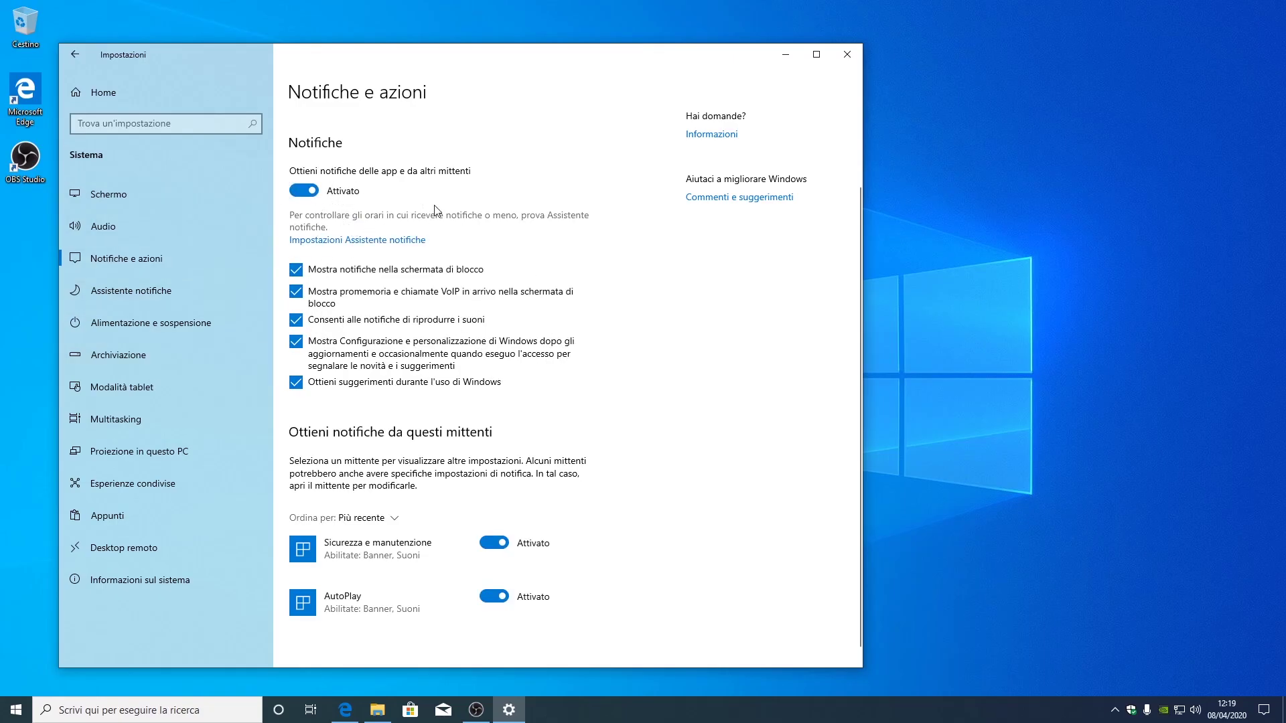
click(847, 54)
- Open notification management from the action center, review the whole Notifiche e azioni page, and close Settings
click(1264, 710)
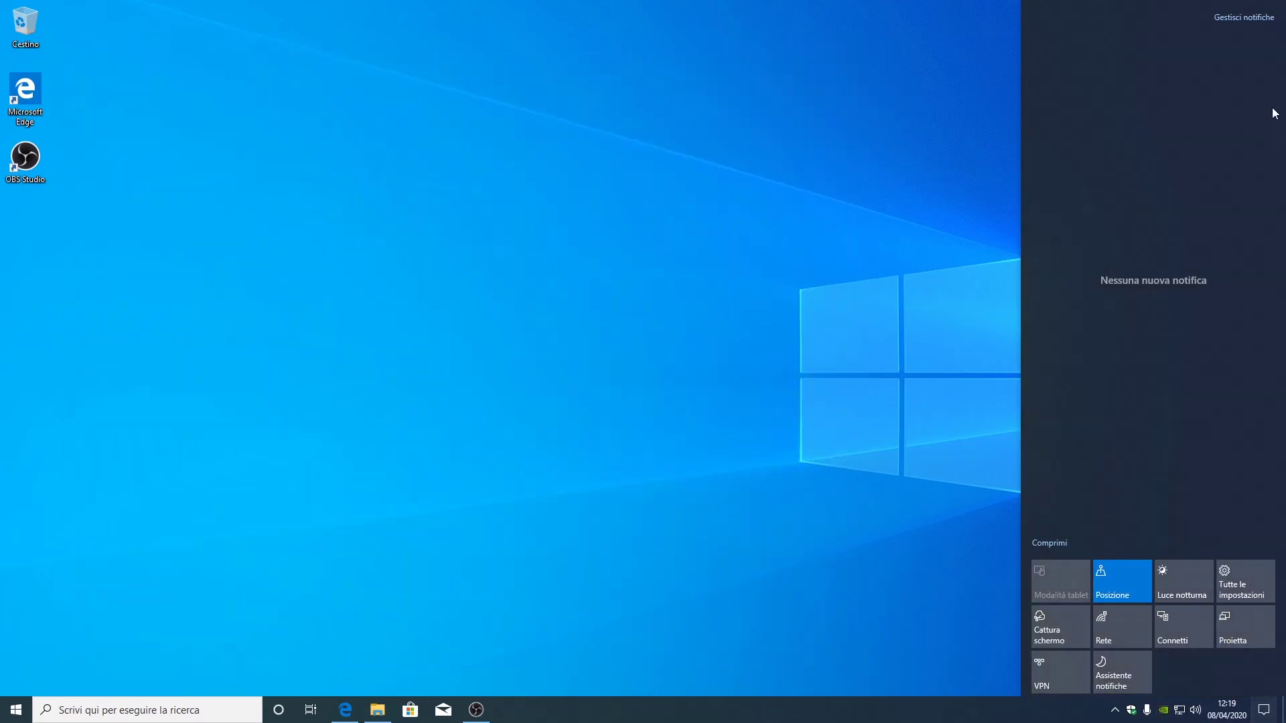
click(1250, 17)
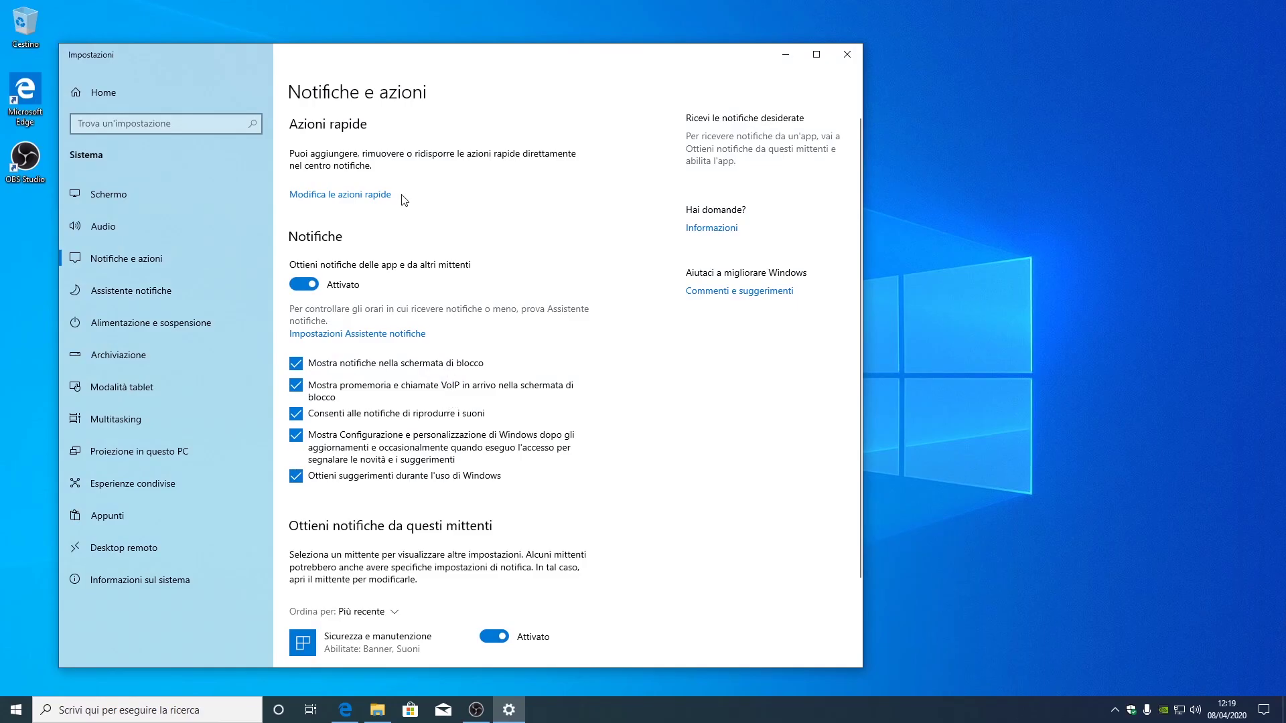
scroll(600, 642, down, 3)
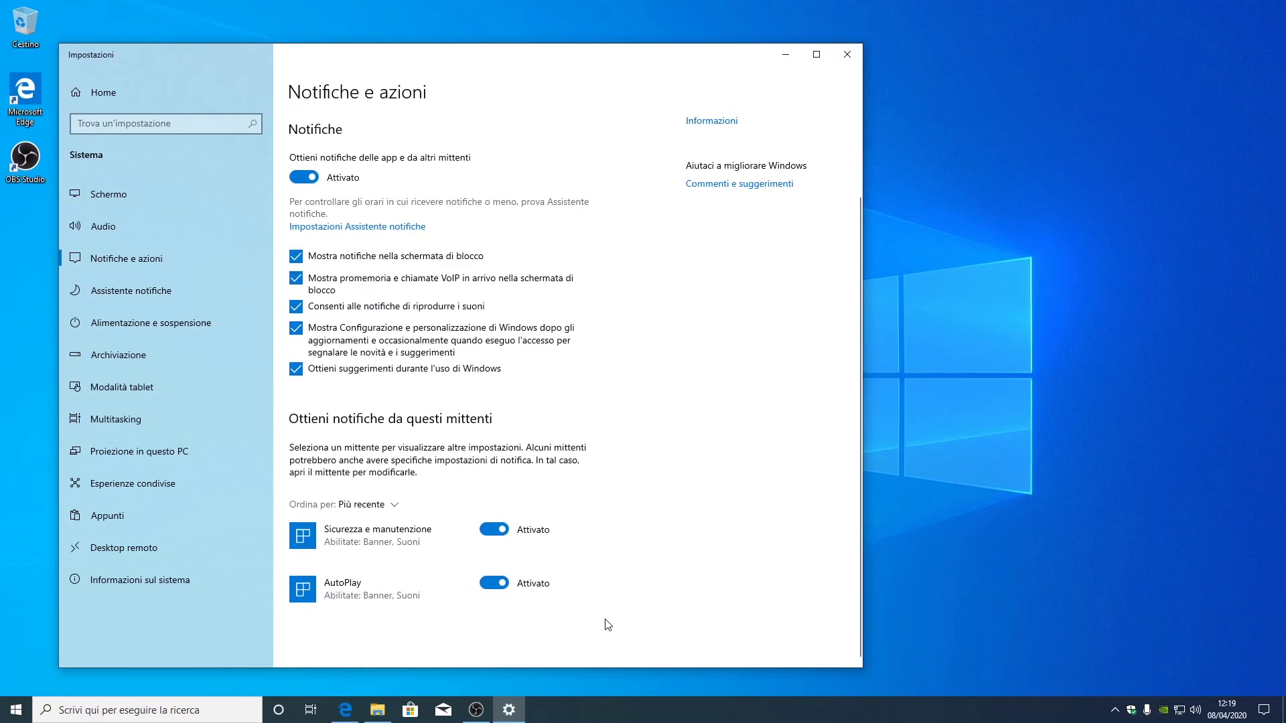
scroll(606, 623, up, 3)
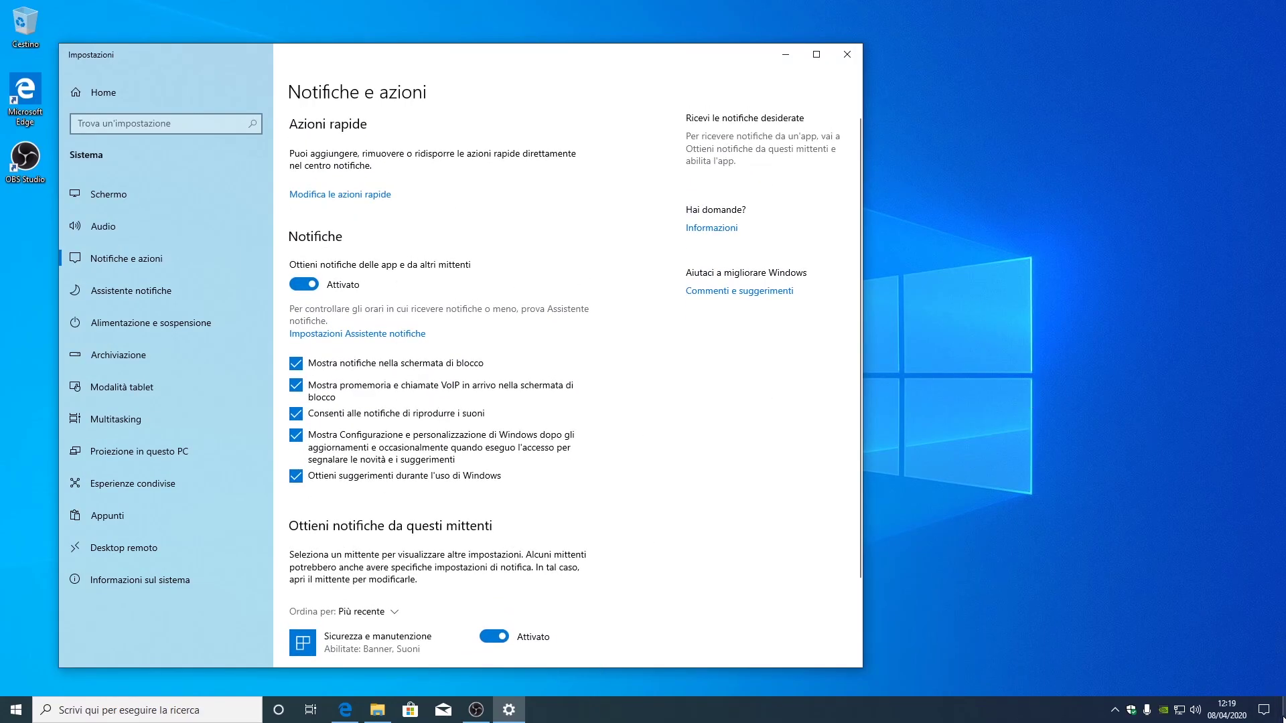
click(1270, 711)
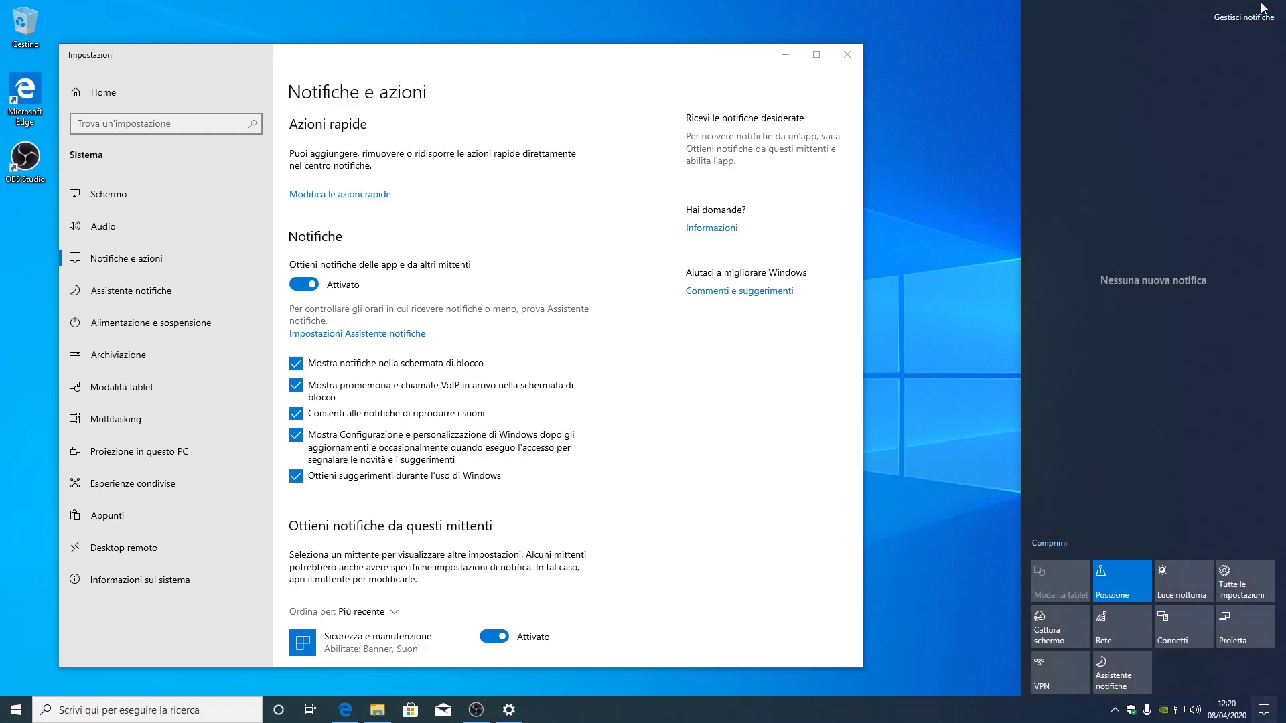
click(847, 55)
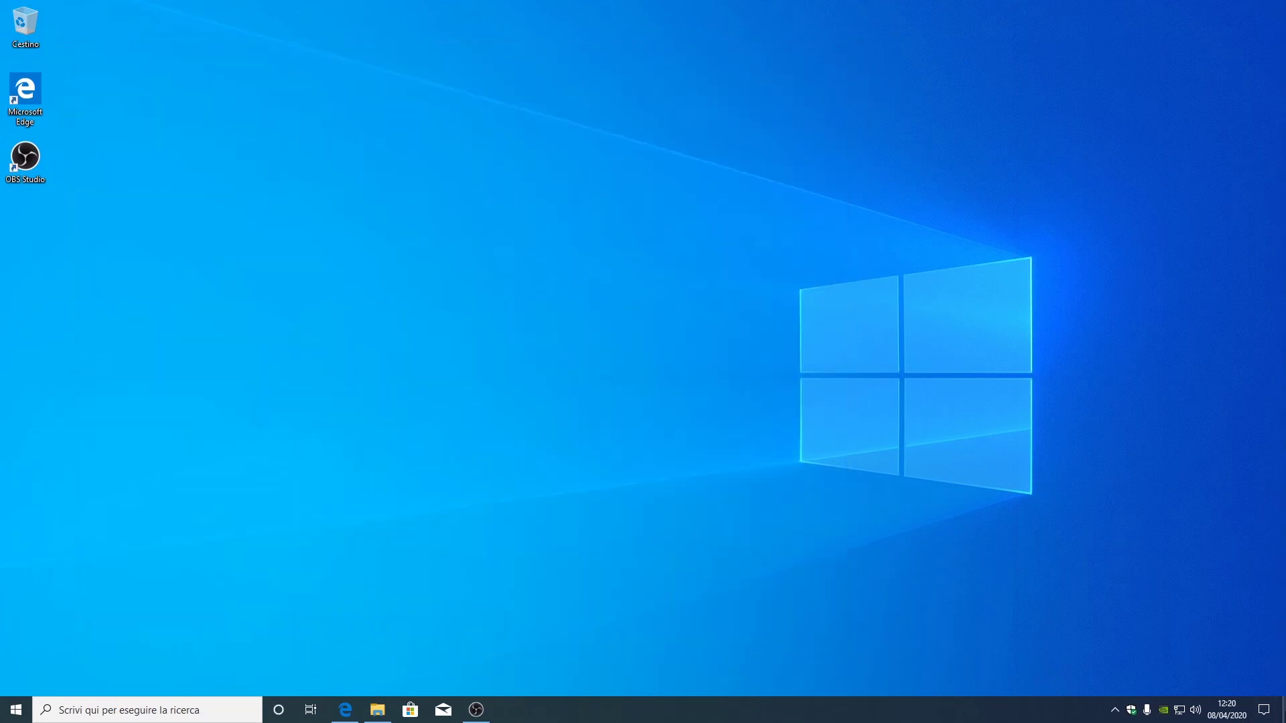